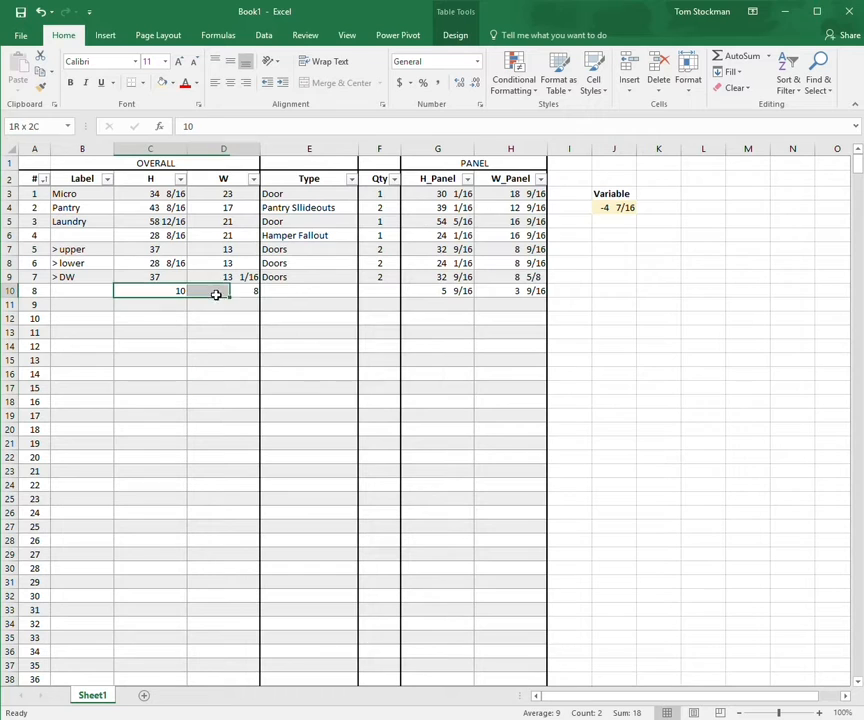
Clear the H and W entries of item 8 in row 10, and inspect the H_Panel and W_Panel column formulas
key(Delete)
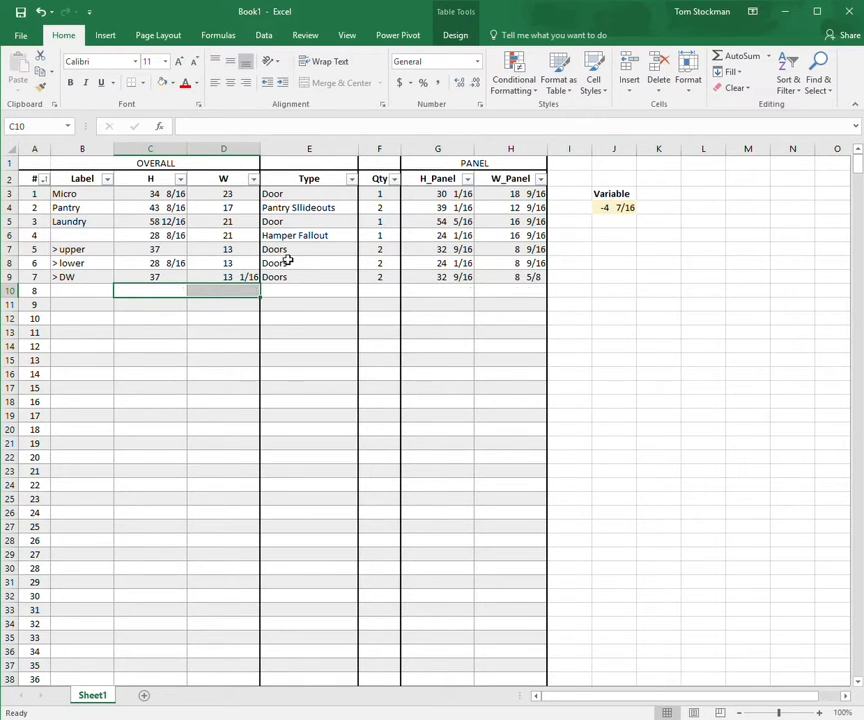
click(182, 193)
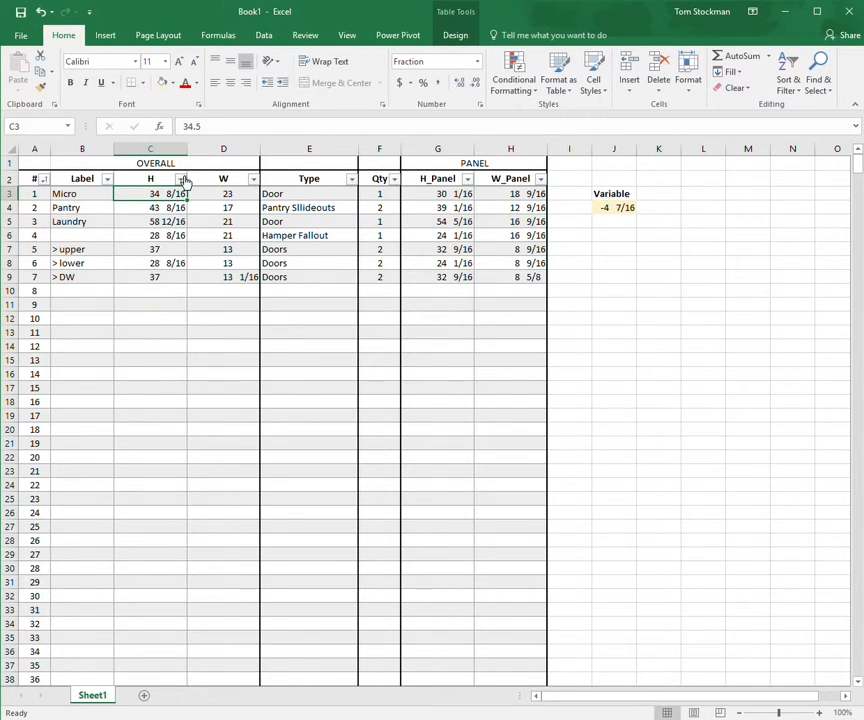
click(398, 318)
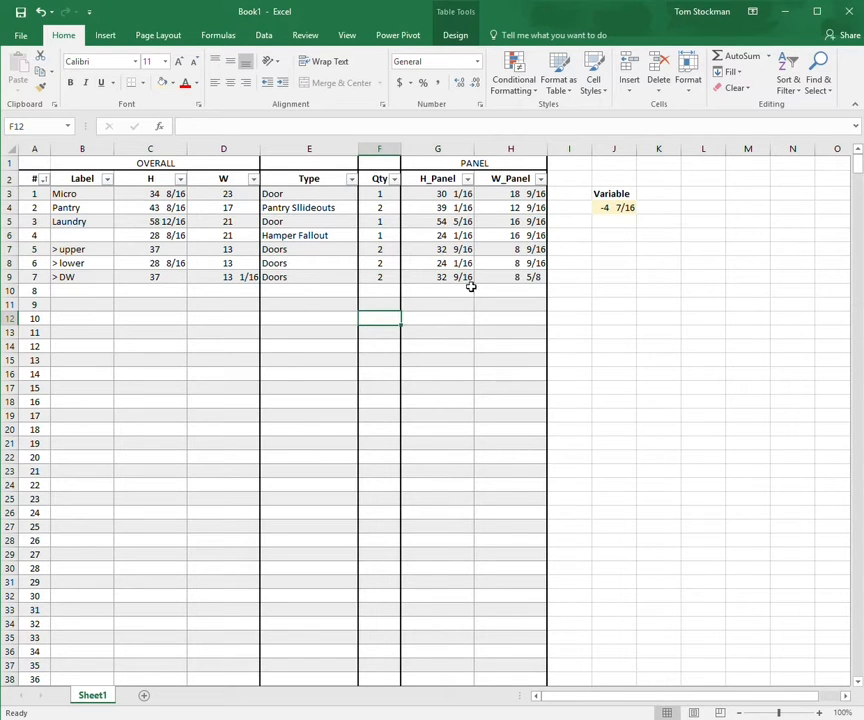
click(444, 195)
drag(444, 205, 455, 301)
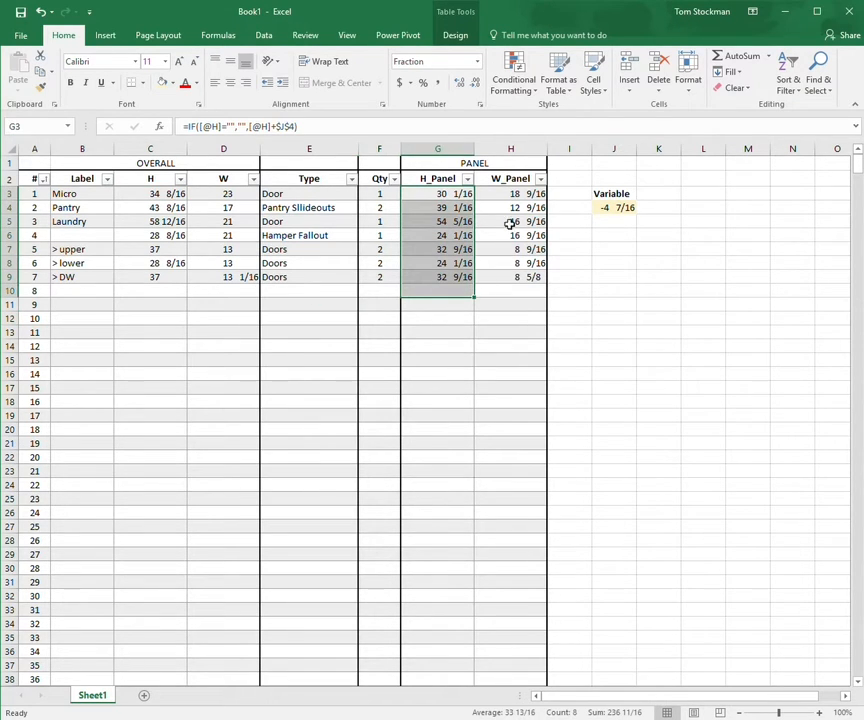
drag(513, 197, 523, 307)
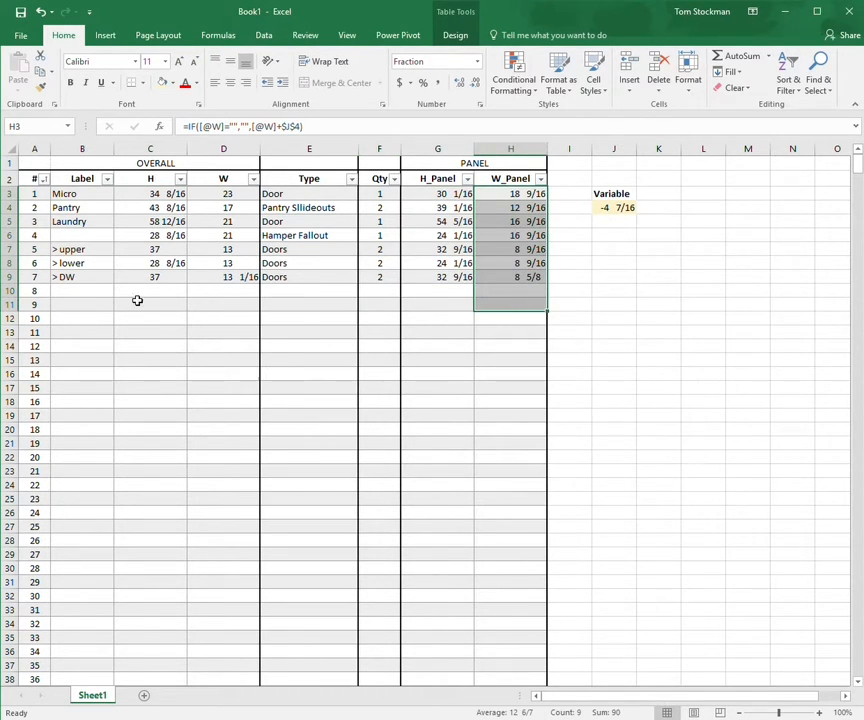
Enter 10 as the H value and 10 as the W value for item 8 in row 10
click(140, 291)
text(10)
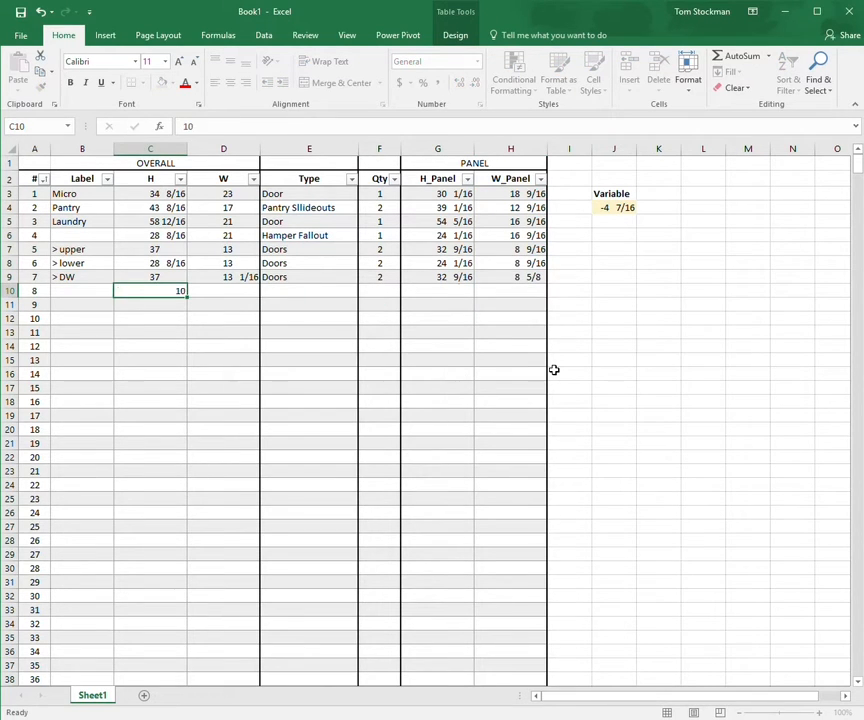
key(Return)
click(448, 290)
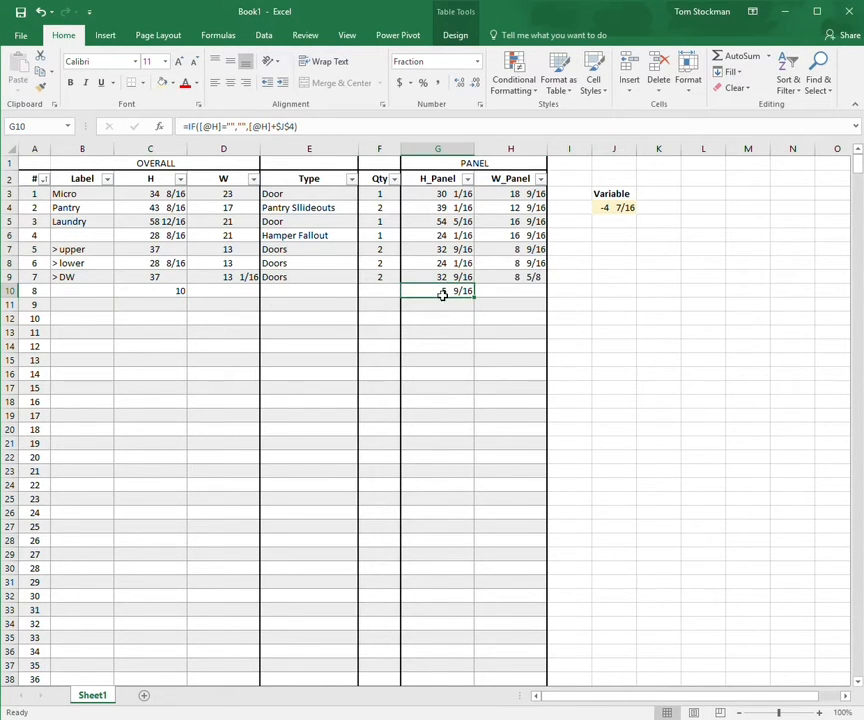
click(158, 296)
click(628, 210)
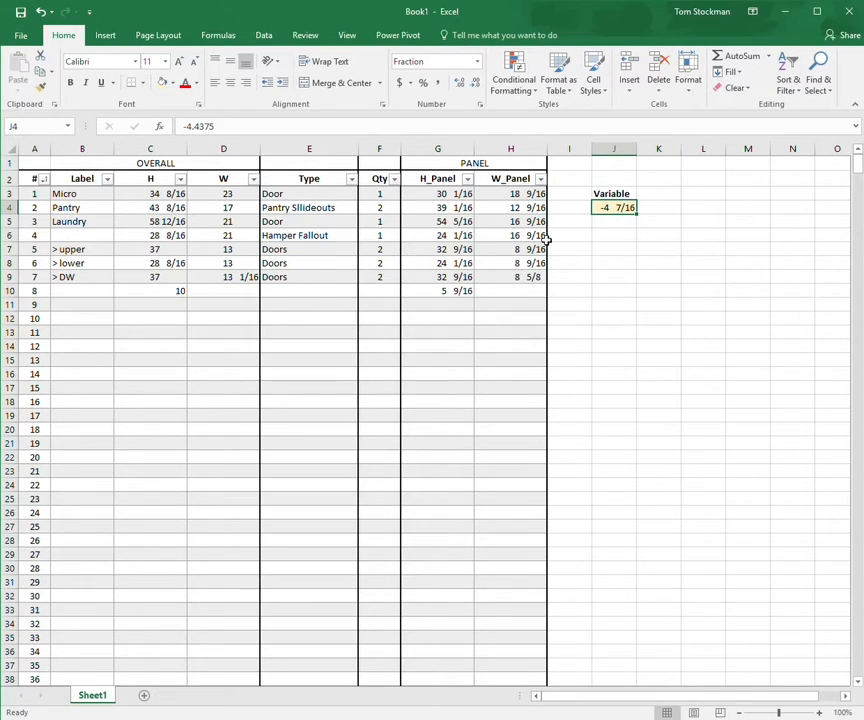
click(157, 292)
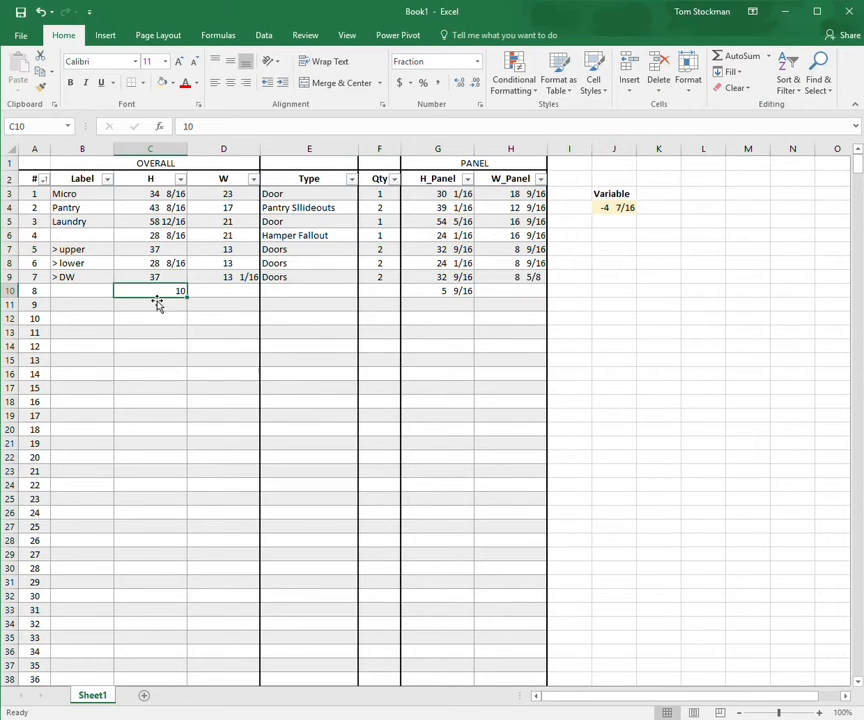
click(213, 293)
text(10)
key(Return)
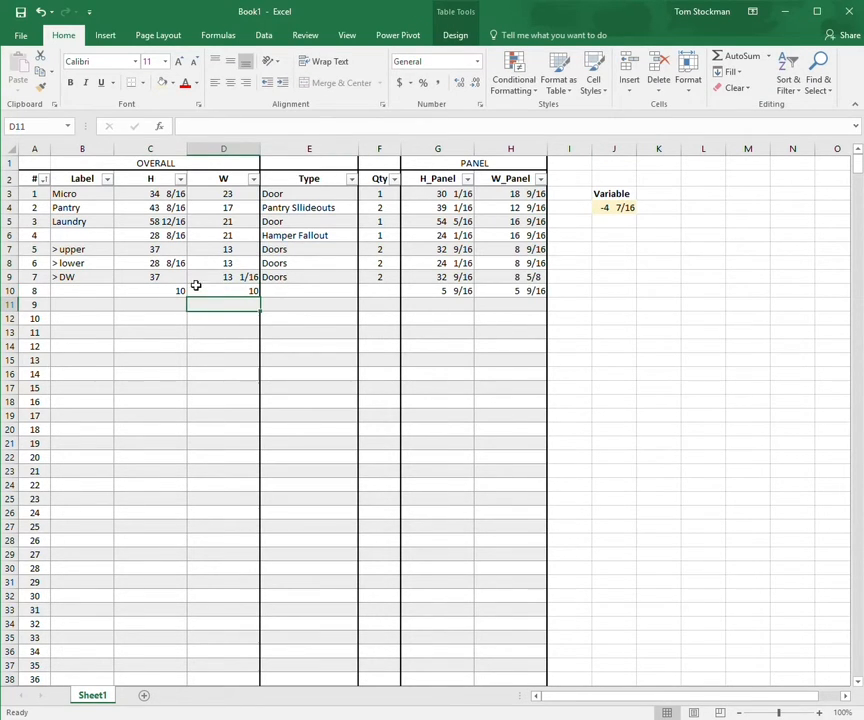
Set the Variable value in cell J4 to -1
click(621, 207)
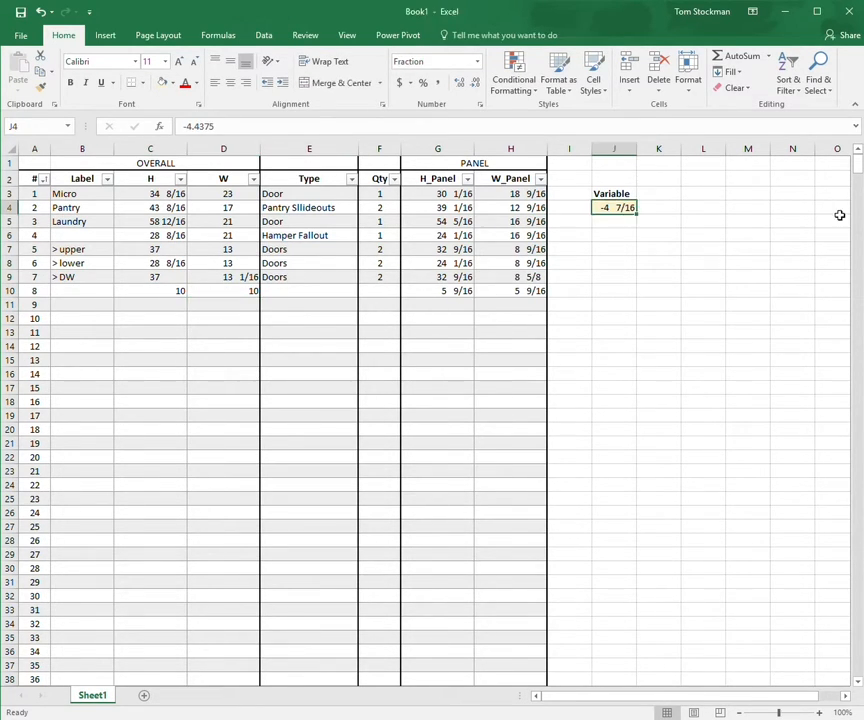
text(-1)
key(Return)
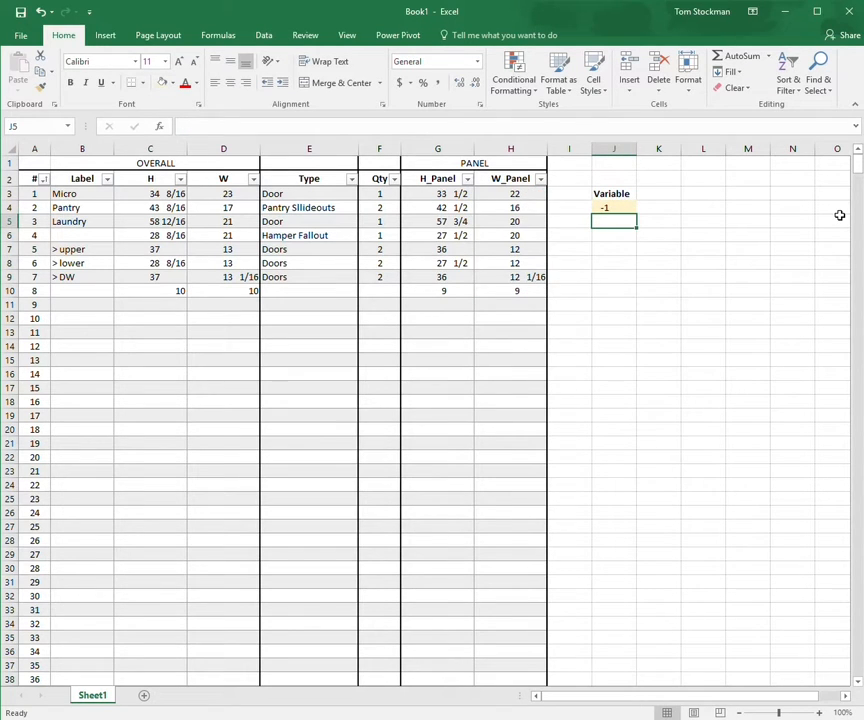
Set the Variable value in cell J4 to -4 7/16
key(Up)
text(-4)
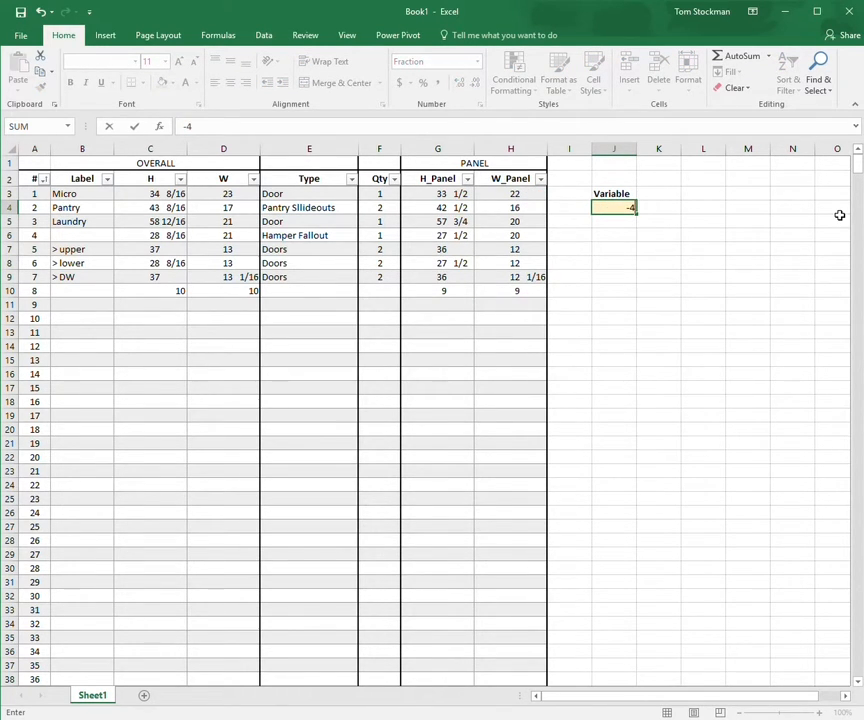
text(  7/16)
key(Return)
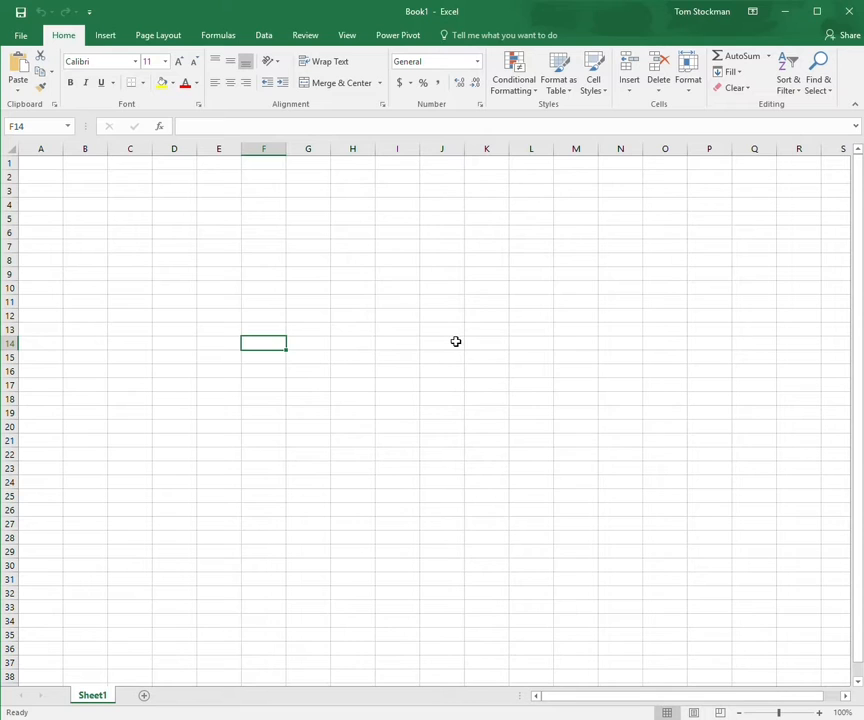
Enter the headers H, W, Type and Qty in cells A1 to D1 of the blank sheet
click(50, 167)
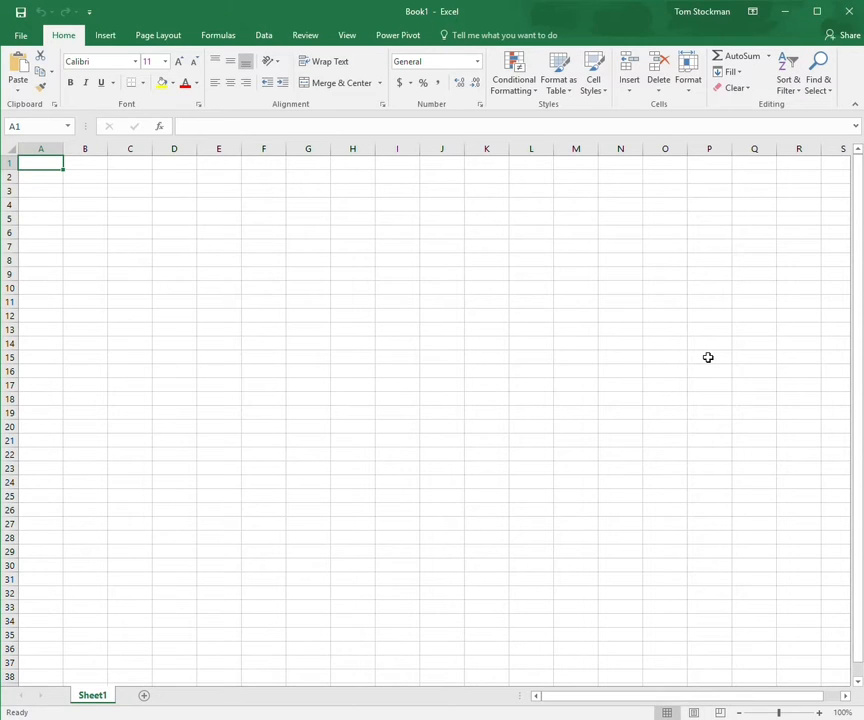
text(H)
key(Tab)
text(W)
key(Tab)
text(Ty)
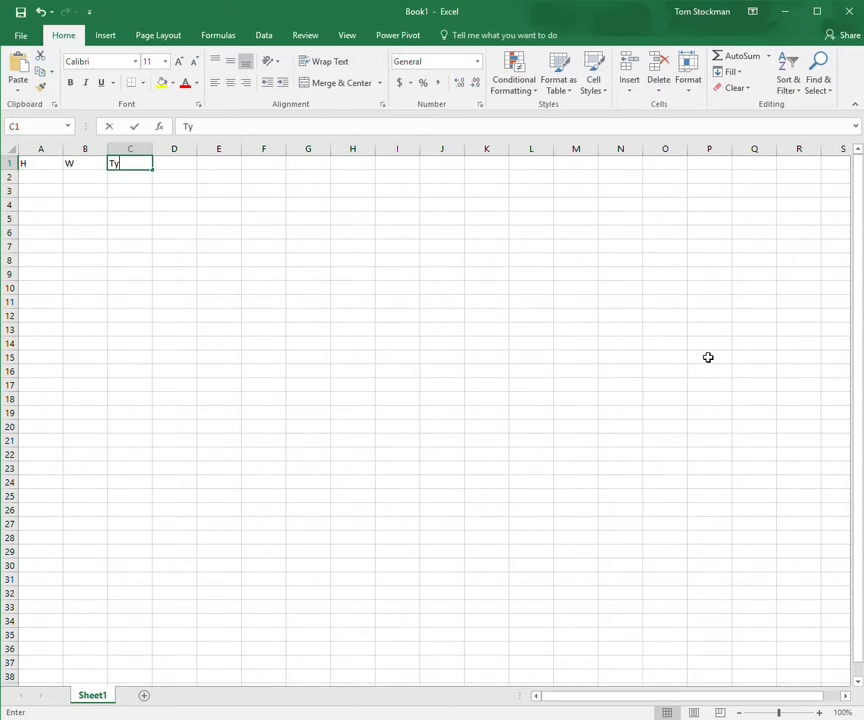
text(pe)
key(Tab)
text(Qty)
key(Tab)
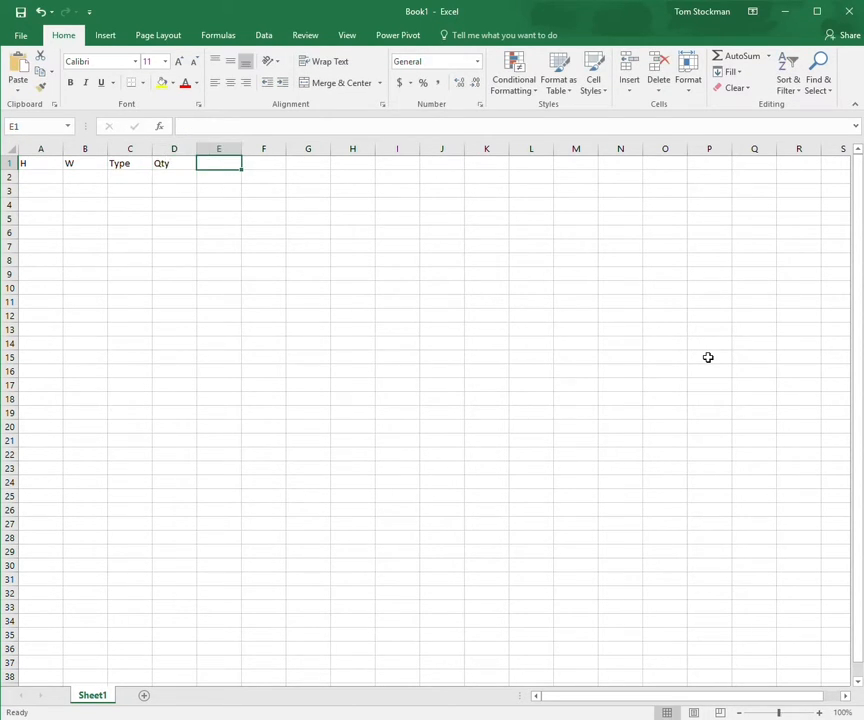
Add the headers H_Panel in cell E1 and W_Panel in cell F1
text(H)
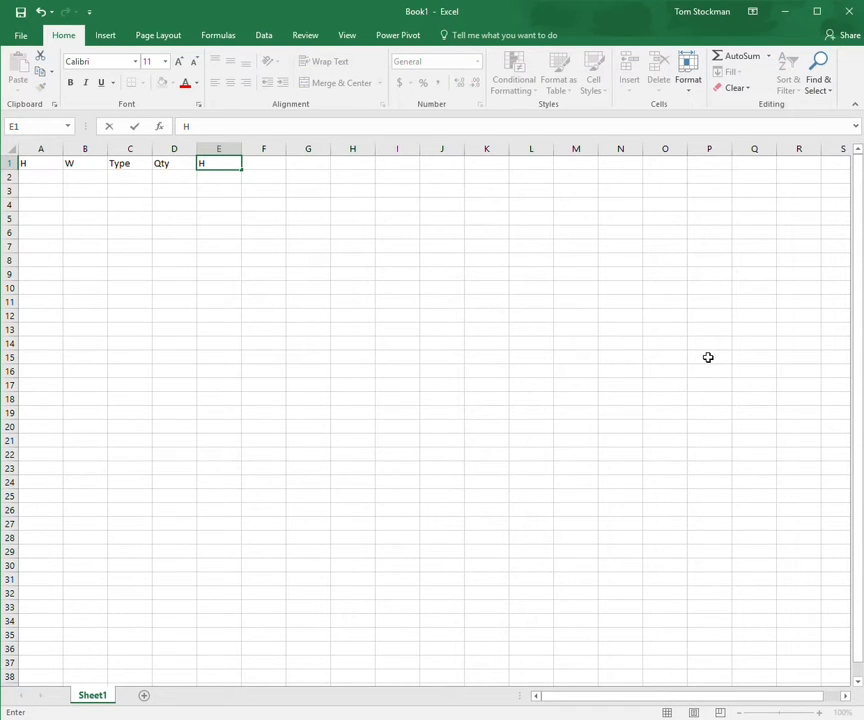
text(_Panel)
key(Tab)
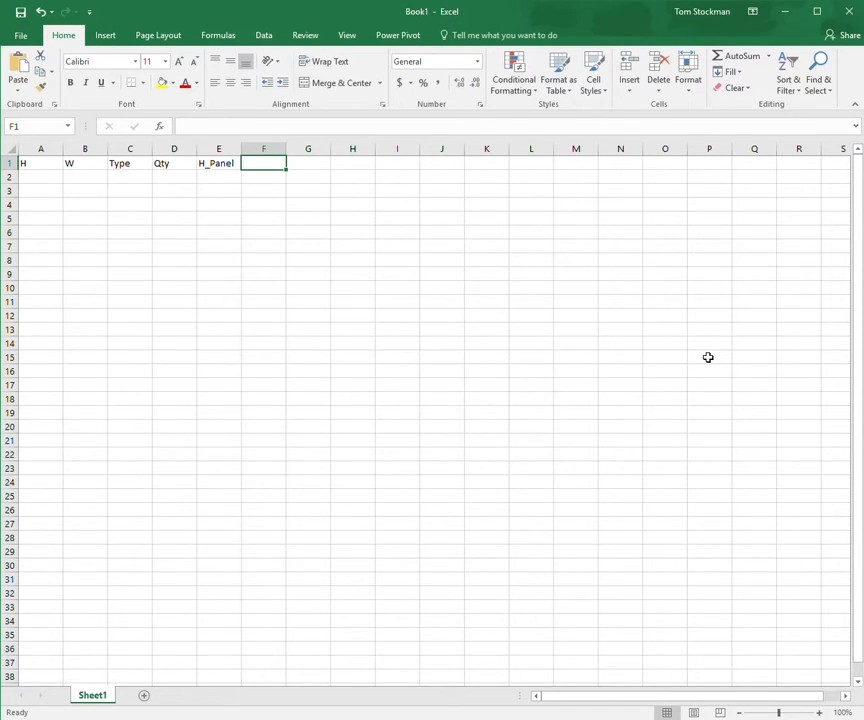
text(W_)
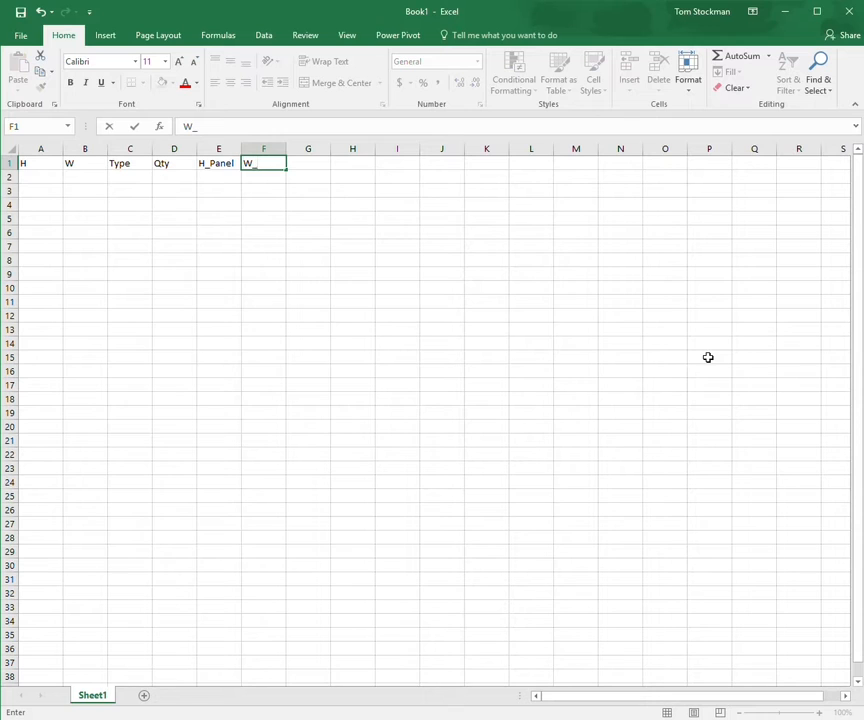
text(Panel)
key(ctrl+Return)
key(Return)
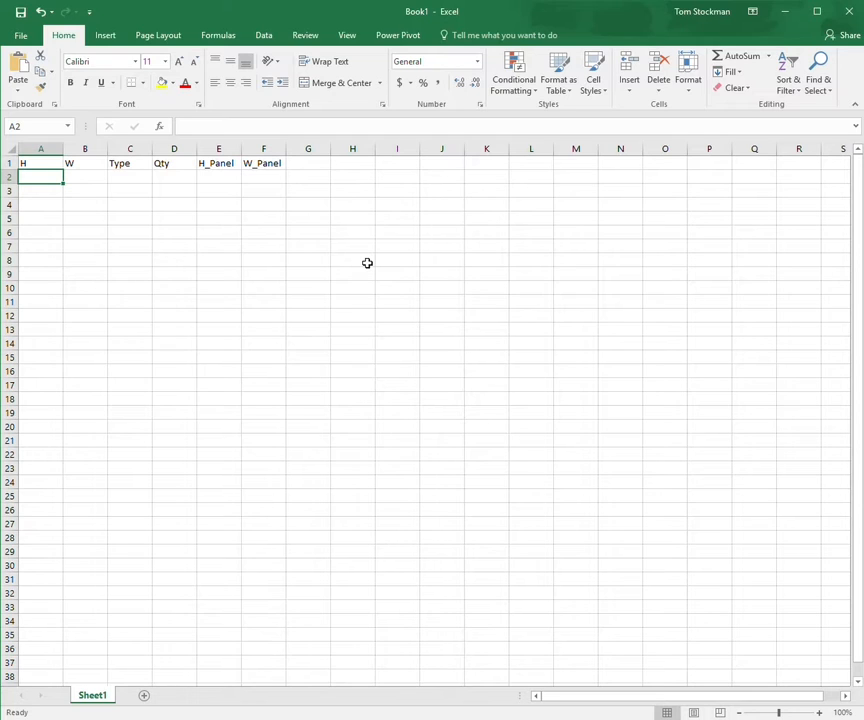
Enter 6.5 in cell A2 under H and format the cell as a fraction in sixteenths
text(6.5)
key(Return)
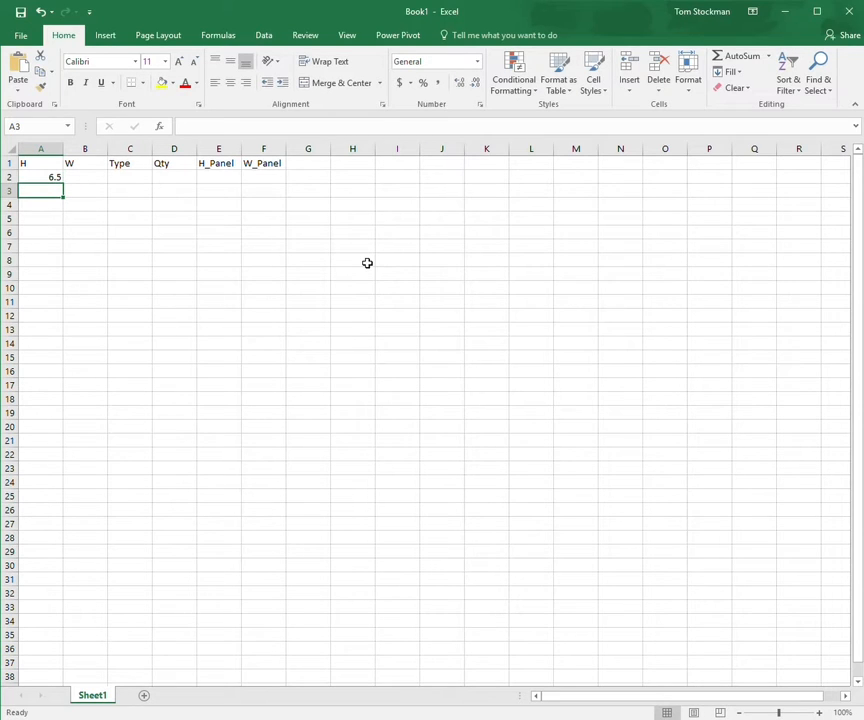
key(Up)
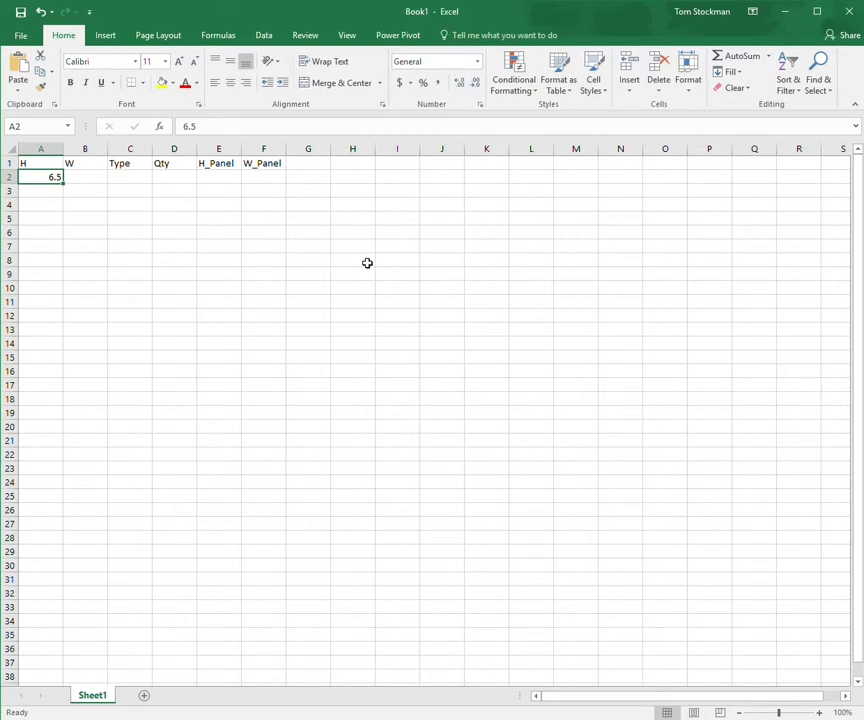
click(477, 65)
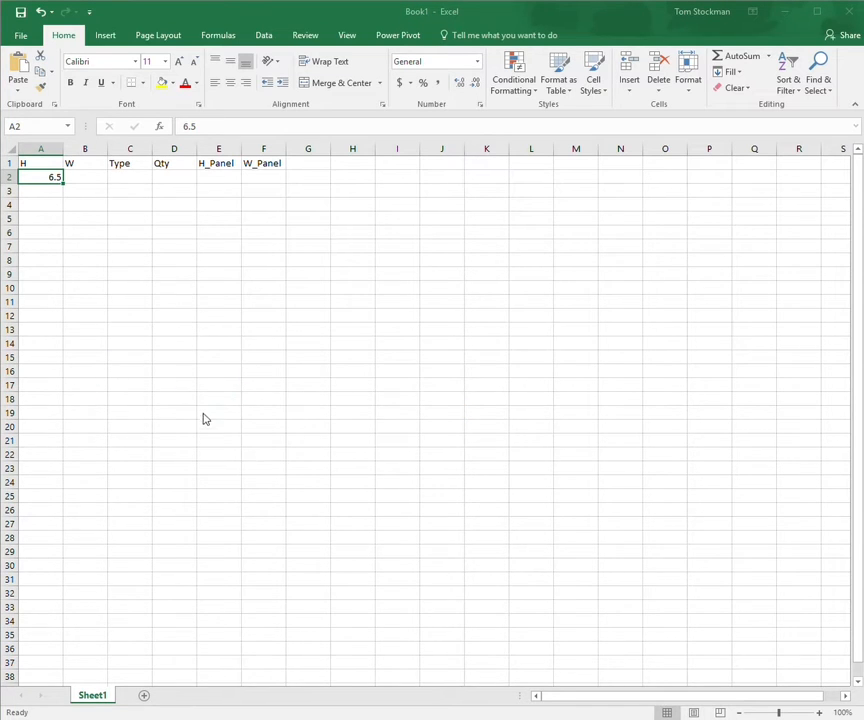
click(321, 575)
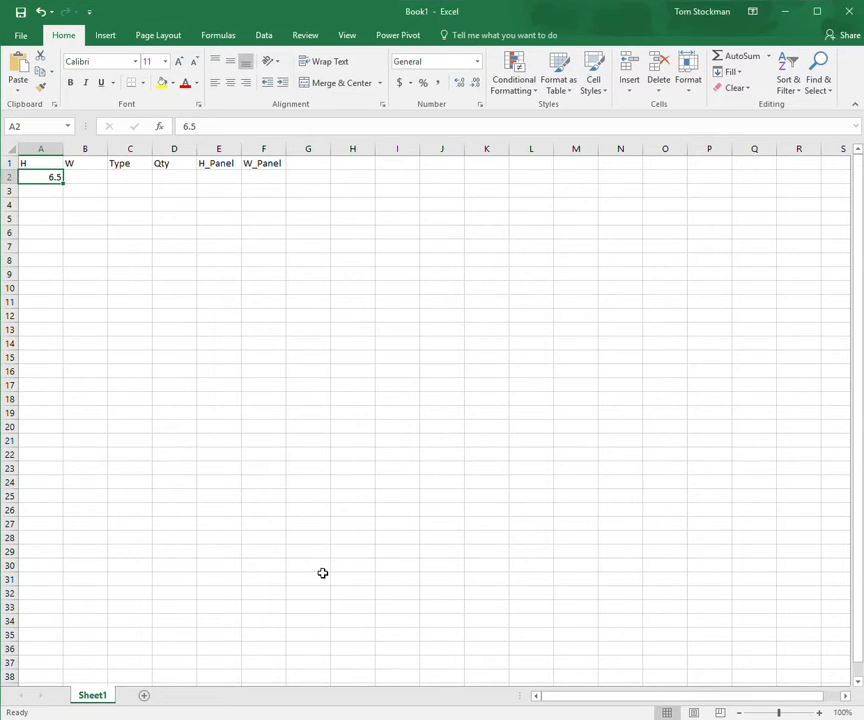
click(436, 414)
click(36, 176)
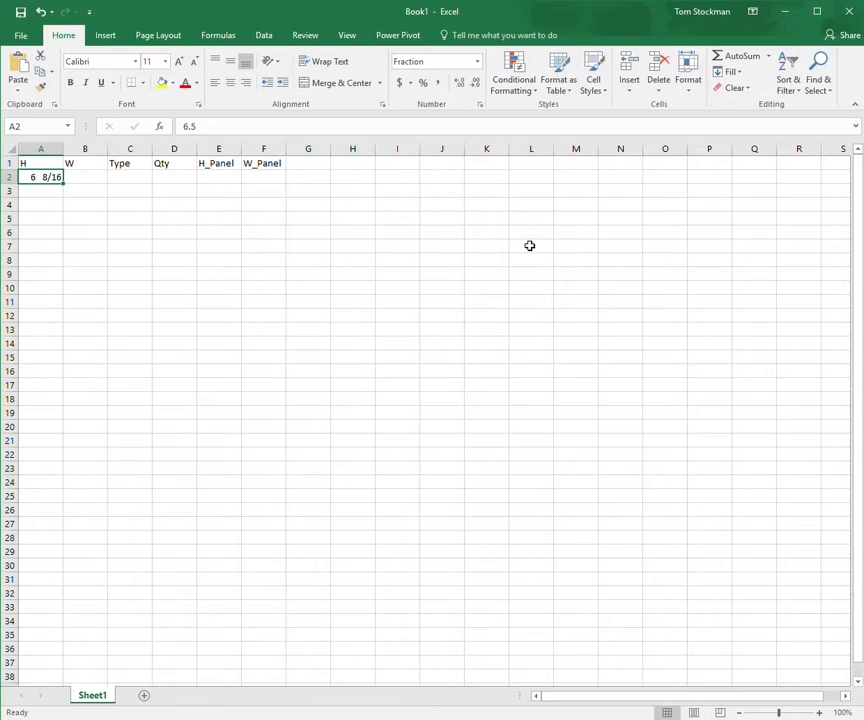
Replace the value in cell A2 with 6 1/2 and check the cell's underlying value
key(Delete)
text(6 1/2)
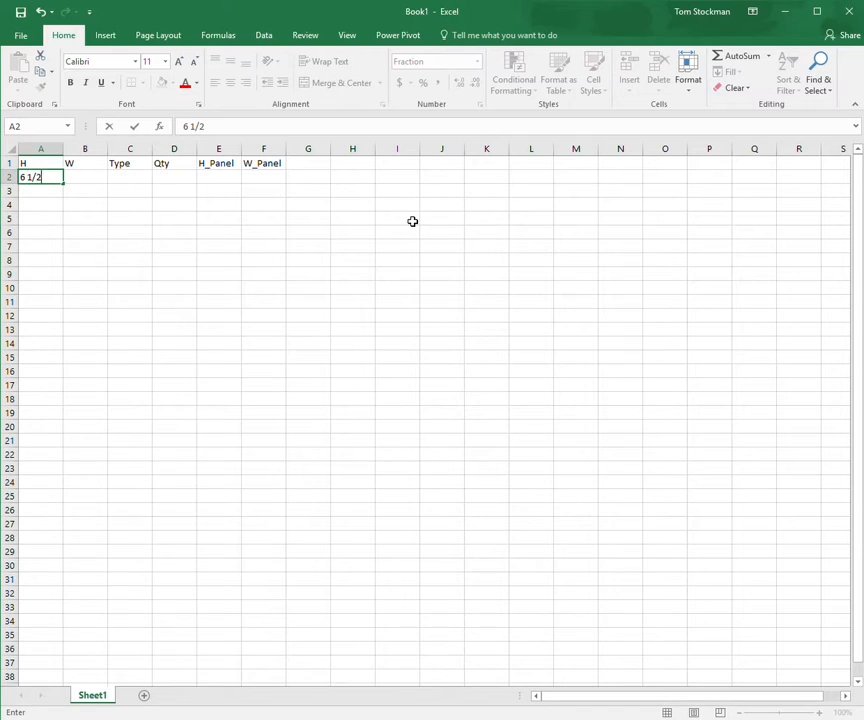
key(Return)
key(Up)
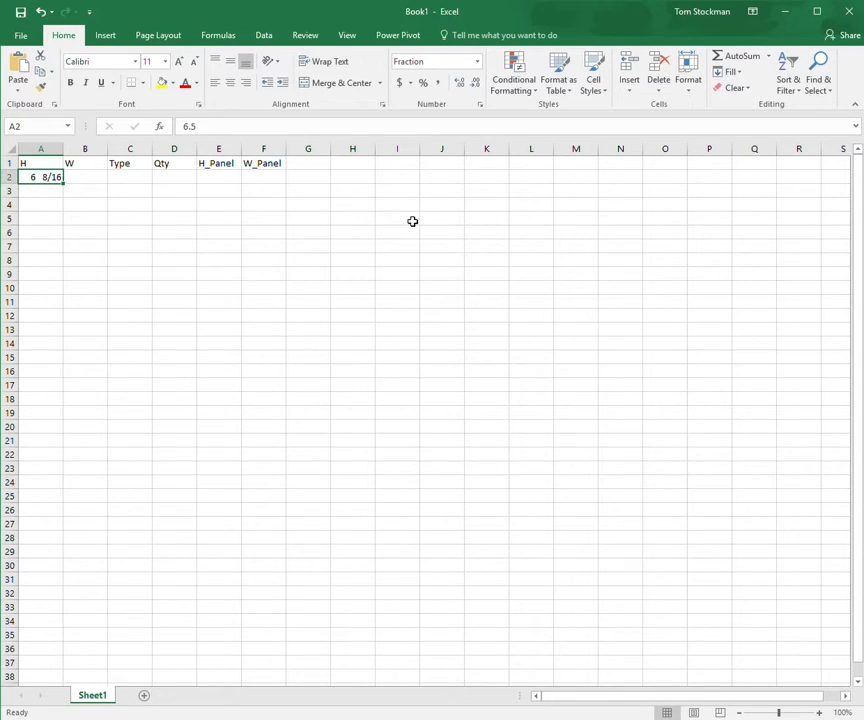
drag(198, 126, 176, 128)
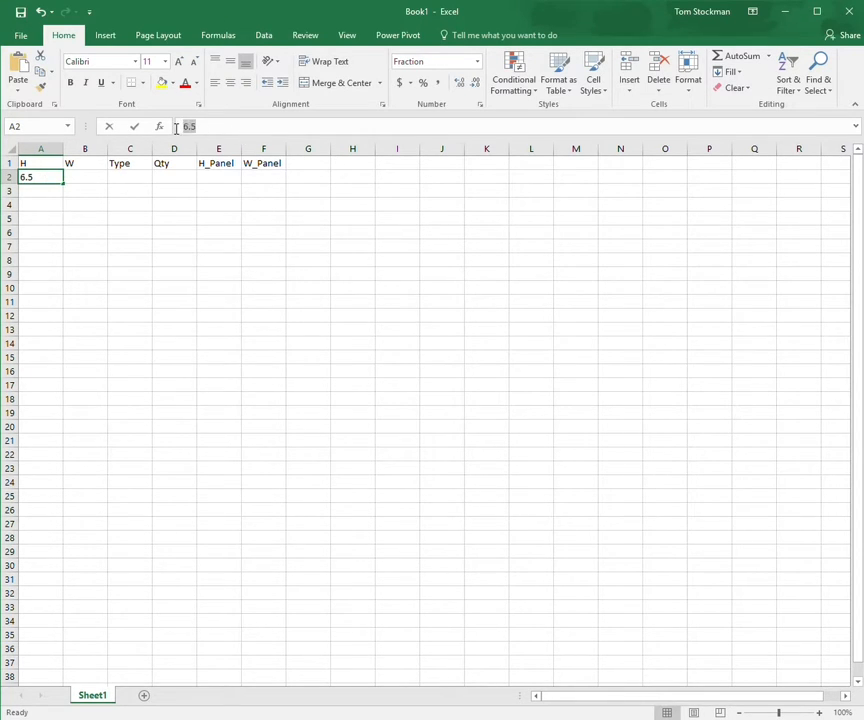
click(180, 218)
click(52, 180)
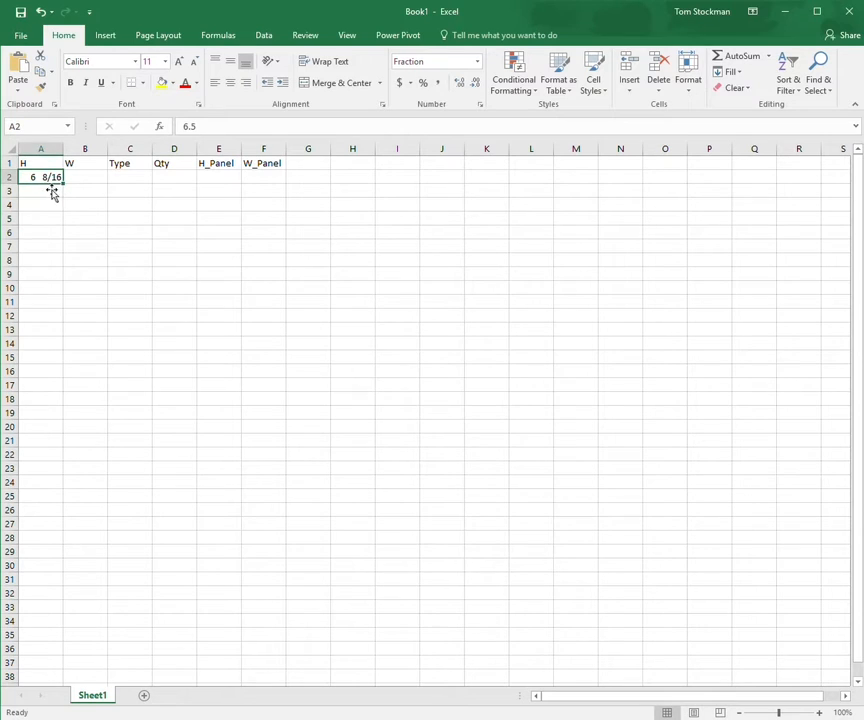
click(141, 231)
click(57, 183)
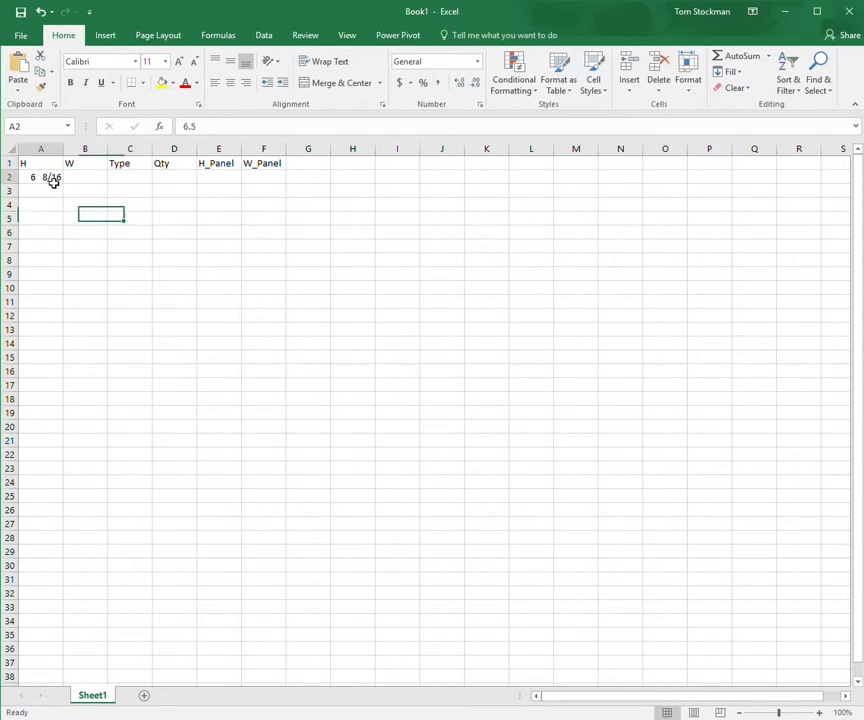
Replace the content of cell A2 with the formula =6+1/2
key(BackSpace)
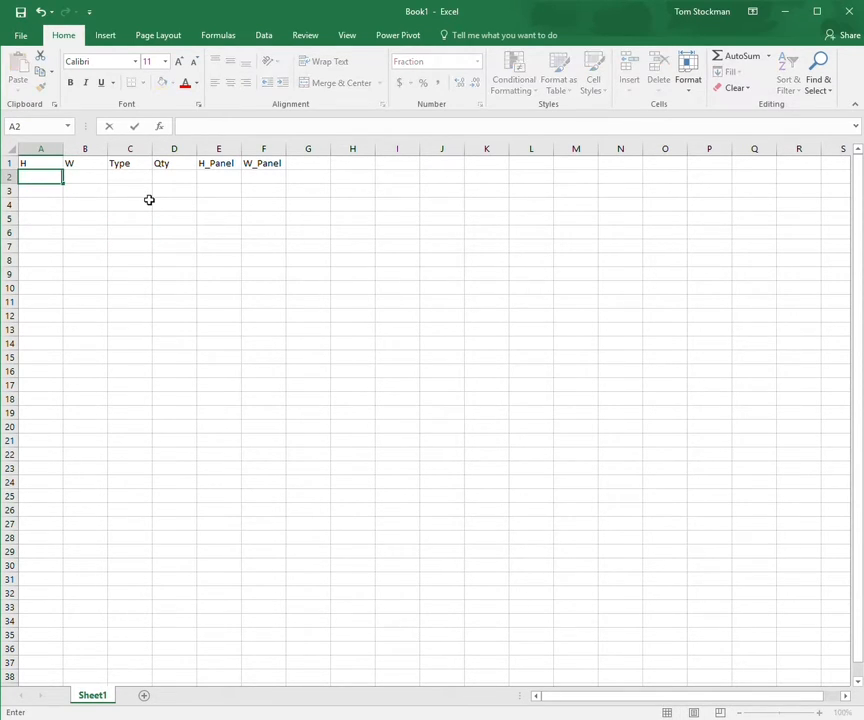
text(=6+1/2)
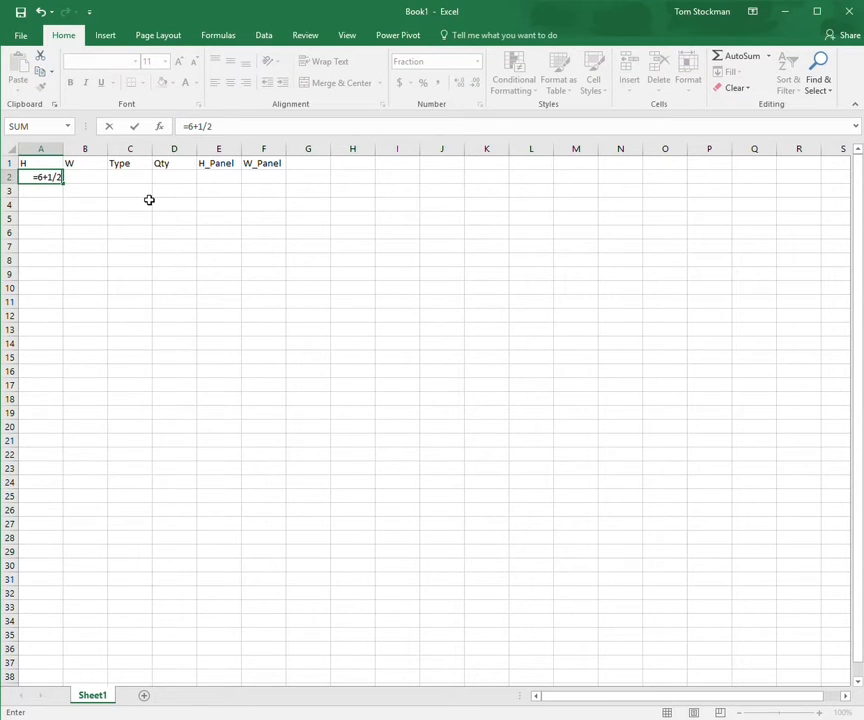
key(ctrl+Return)
key(Return)
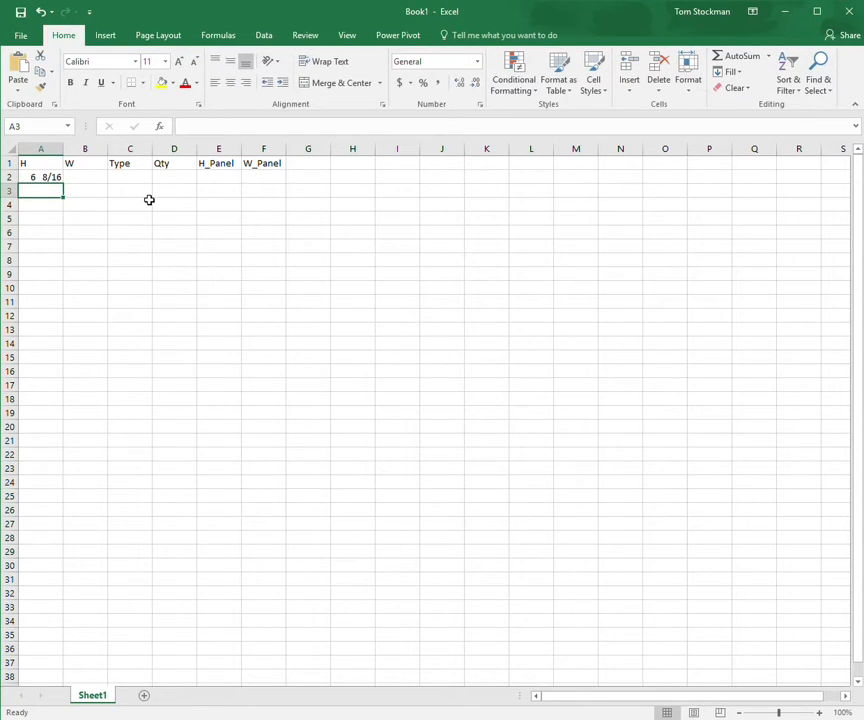
key(Up)
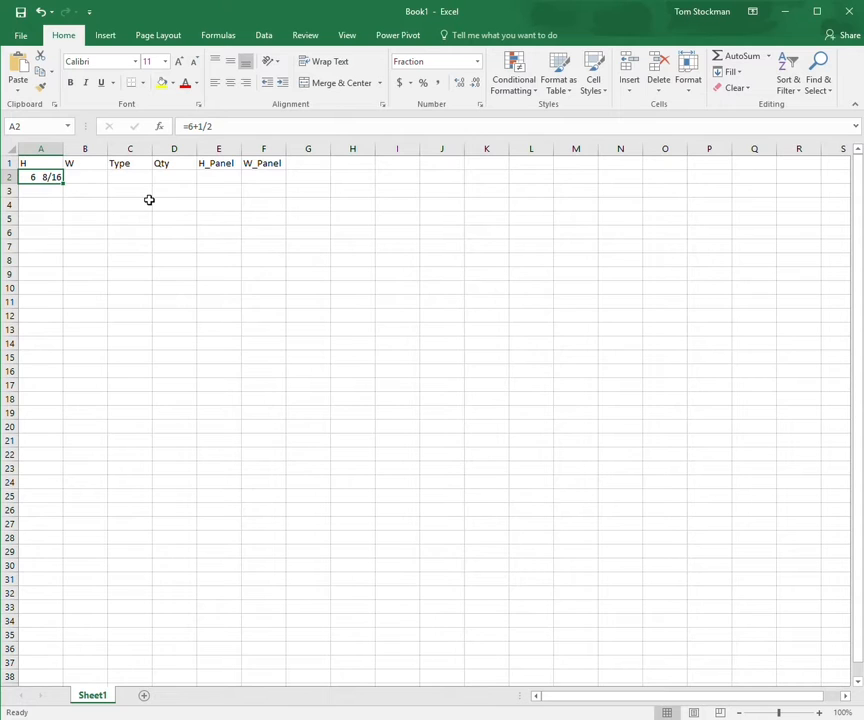
Replace the content of cell A2 with the formula =2+5+6
text(=)
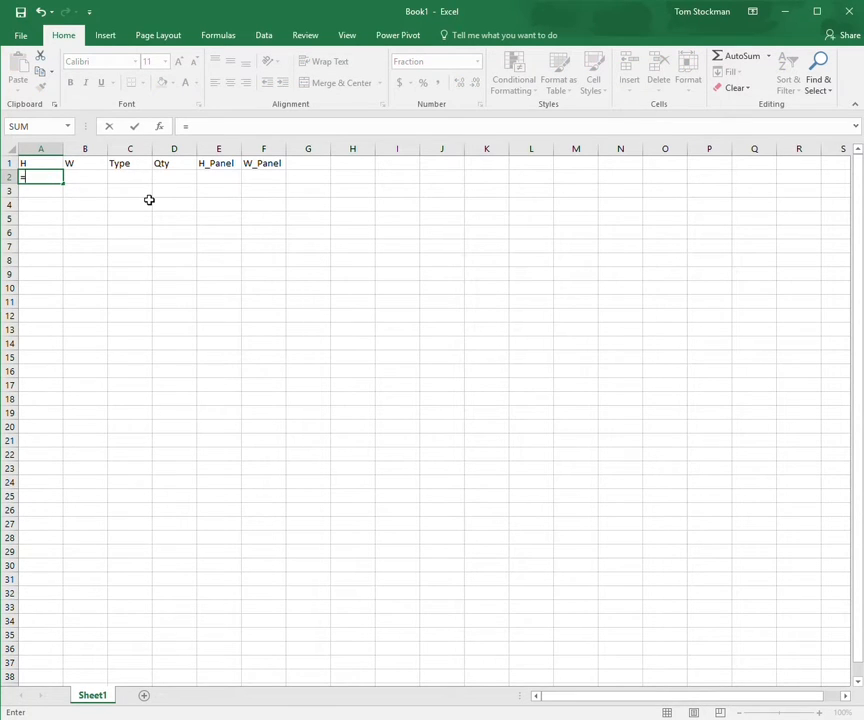
text(2+5+6)
key(Return)
key(Up)
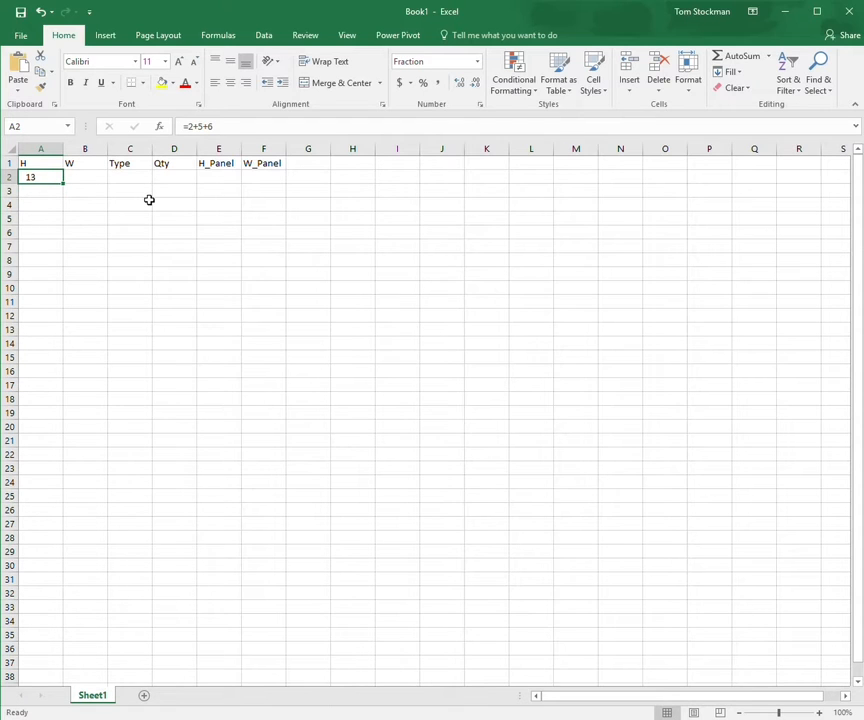
Replace the content of cell A2 with the formula =6+3/16 and check it
text(=)
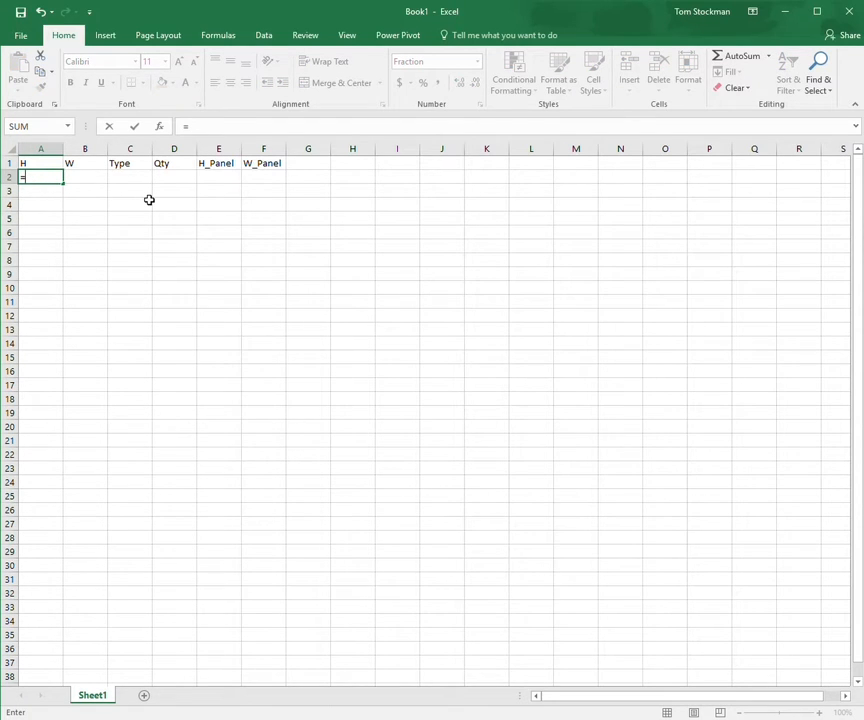
text(6+1/2)
key(BackSpace)
key(BackSpace)
key(BackSpace)
text(3/16)
key(Return)
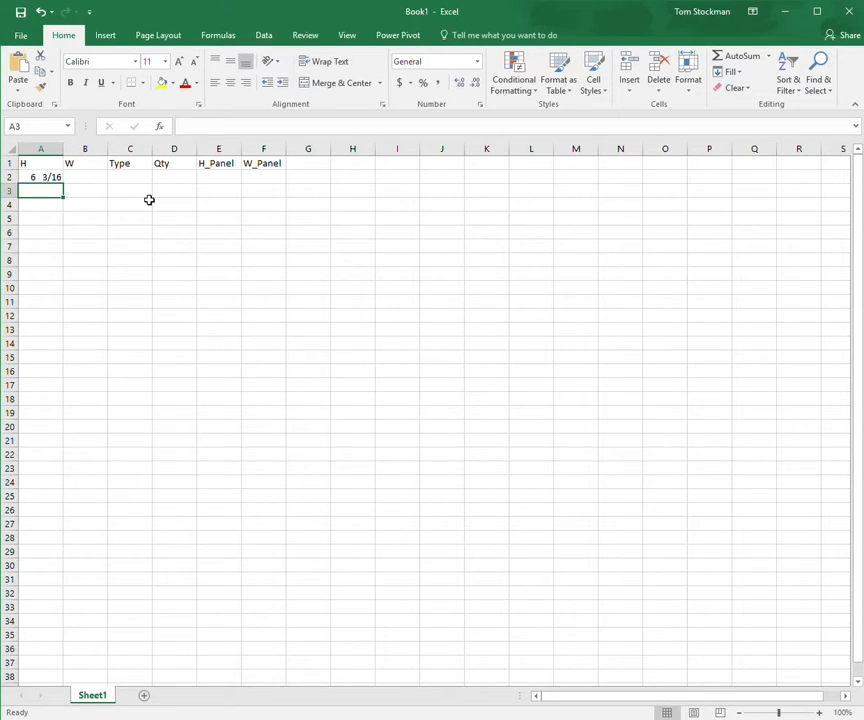
key(Up)
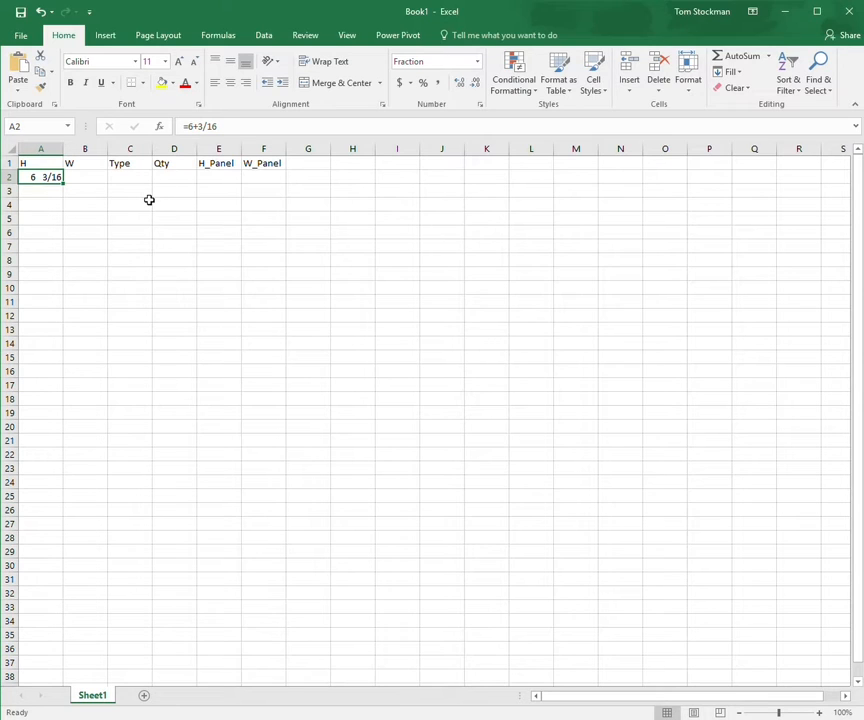
Replace the content of cell A2 with the formula =5+4/16 and check it
text(=)
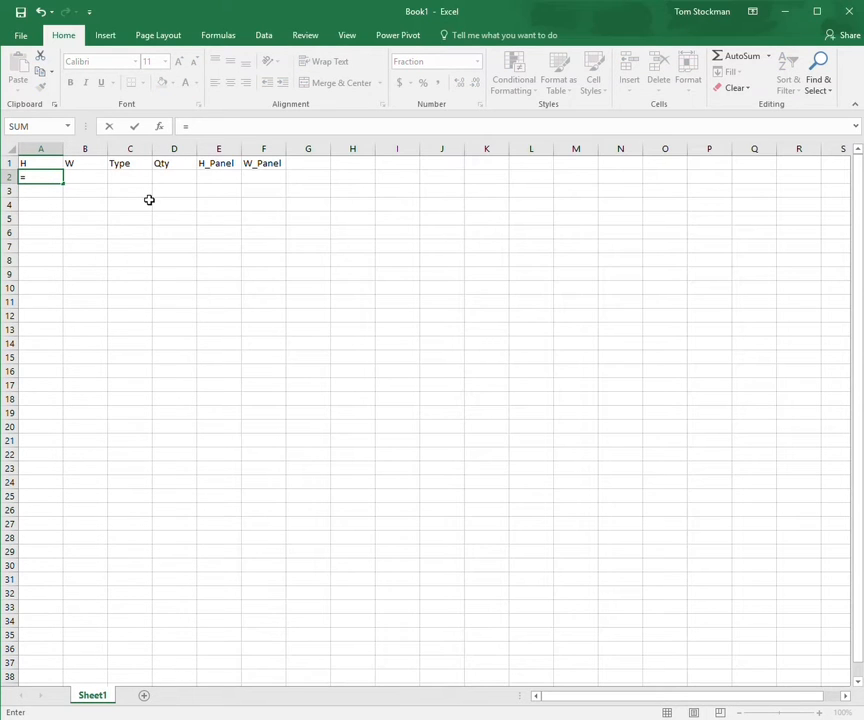
text(5+4/16)
key(Return)
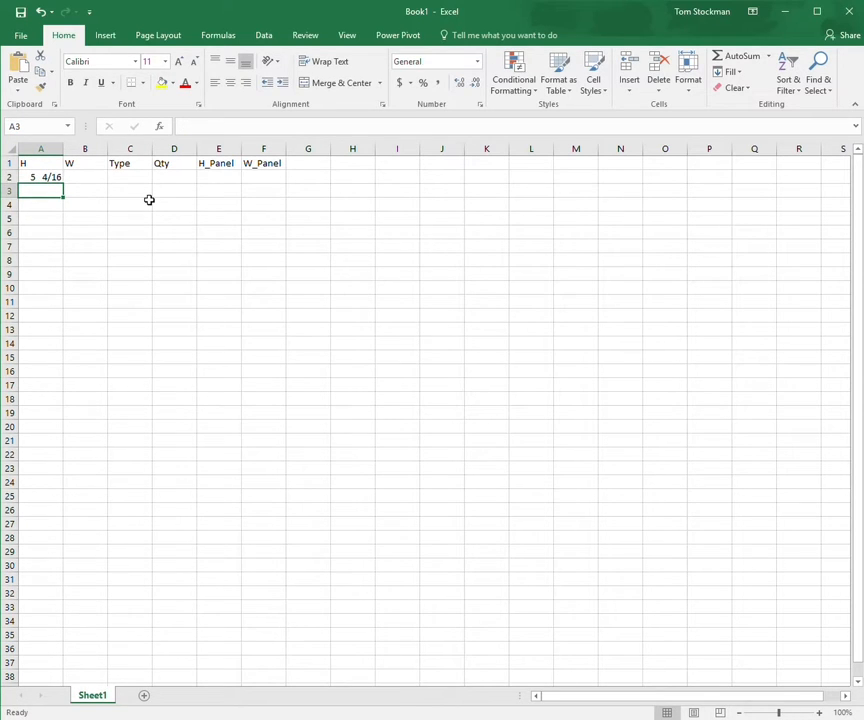
key(Up)
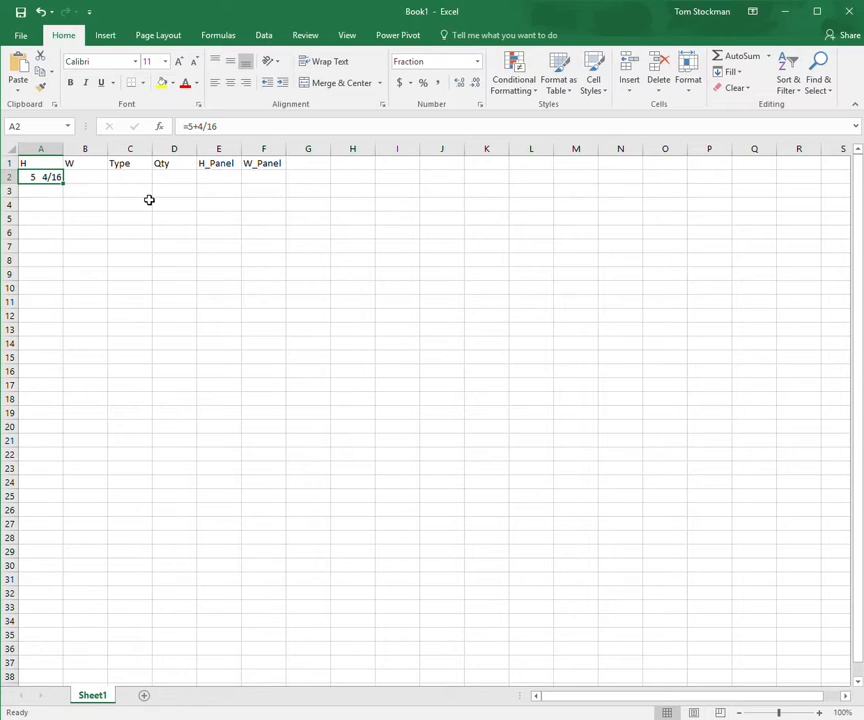
Clear cell A2 and insert a blank column before the H column
key(Delete)
click(47, 151)
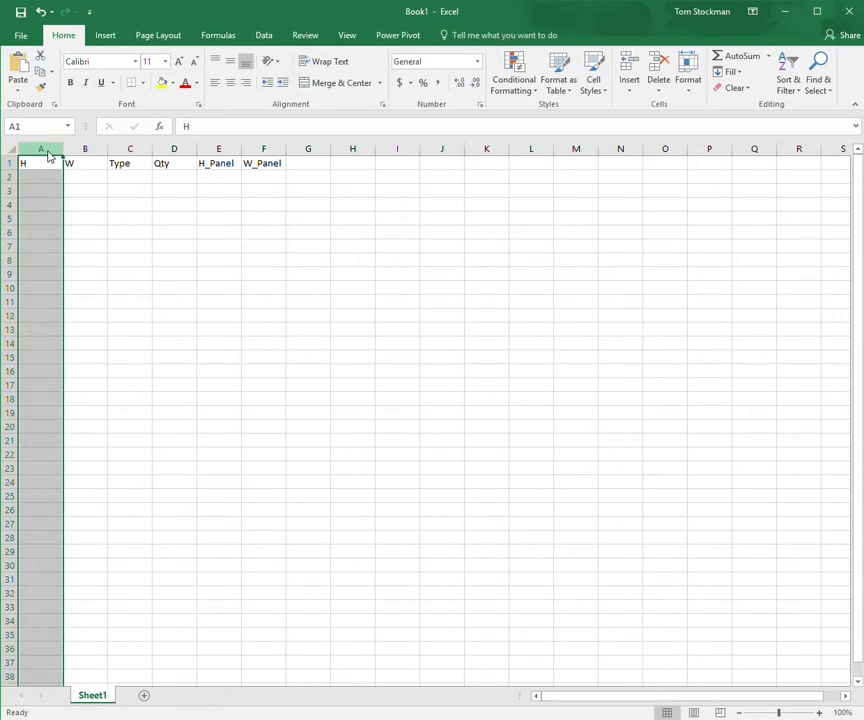
key(ctrl+shift+plus)
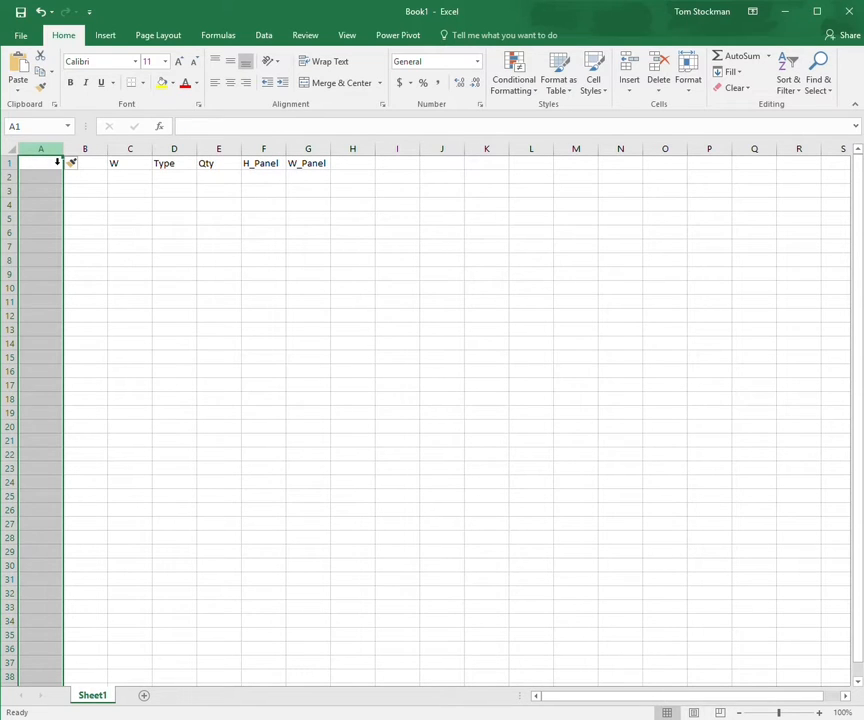
click(96, 153)
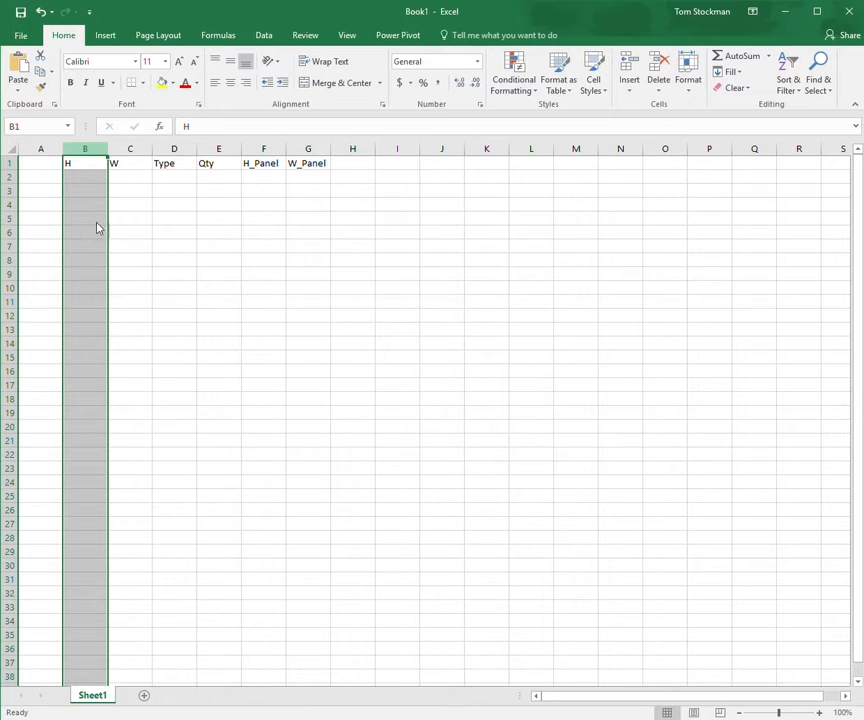
click(47, 166)
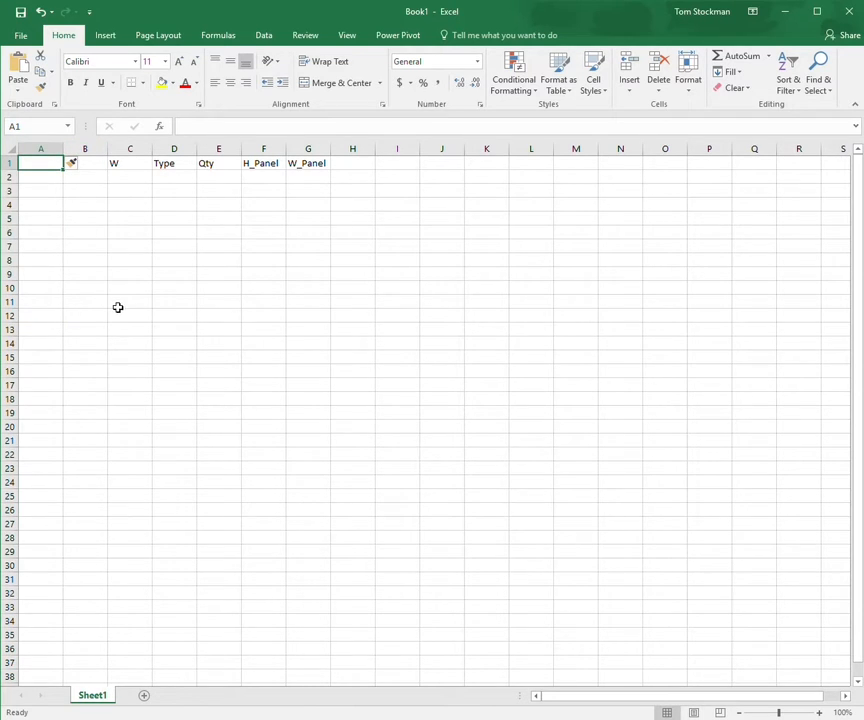
drag(97, 262, 118, 273)
click(307, 360)
click(93, 166)
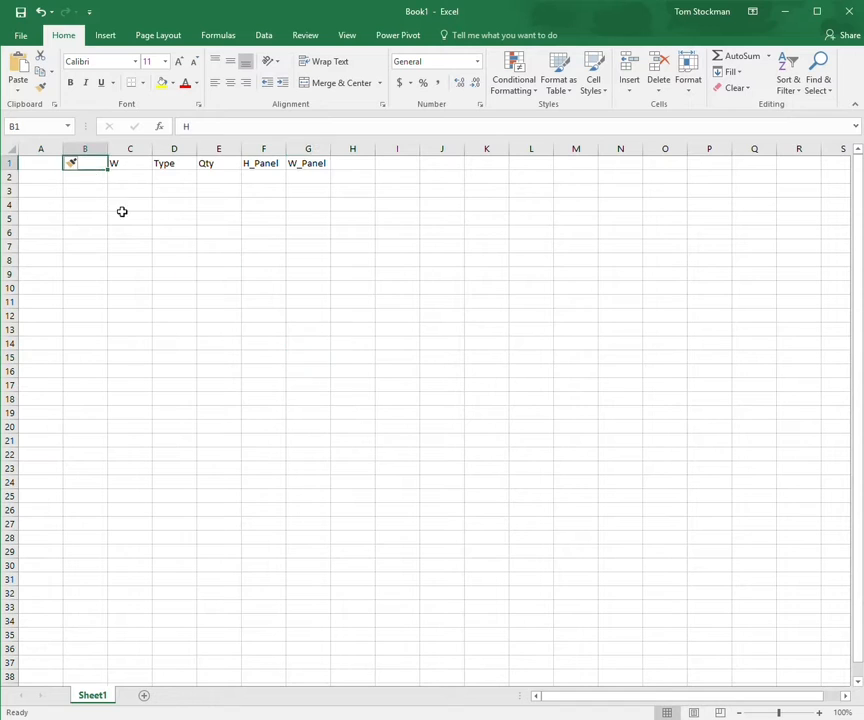
scroll(140, 240, down, 5)
scroll(150, 258, up, 5)
click(69, 190)
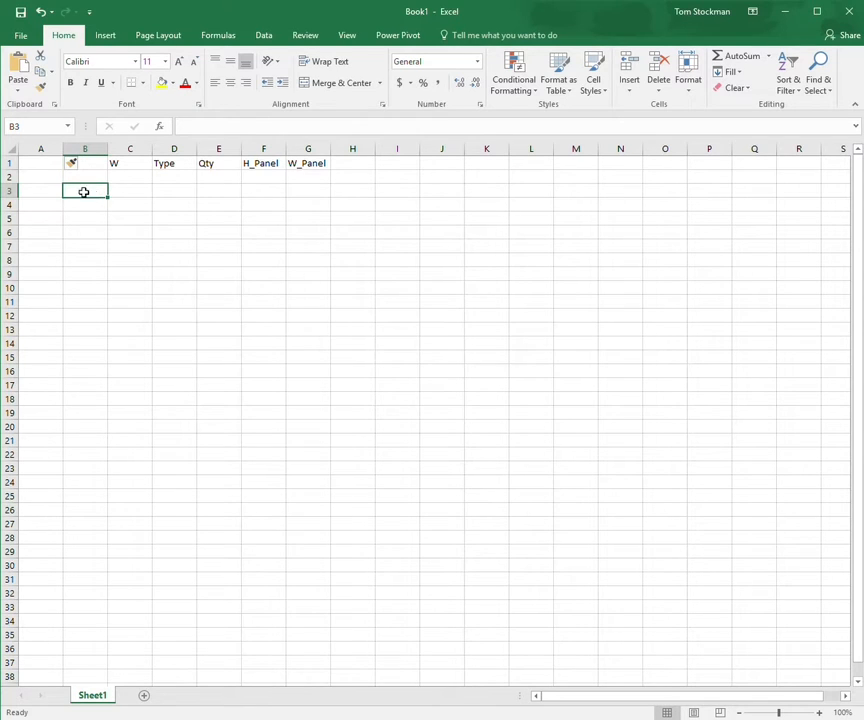
Enter # as the header of the new first column in cell A1
click(48, 165)
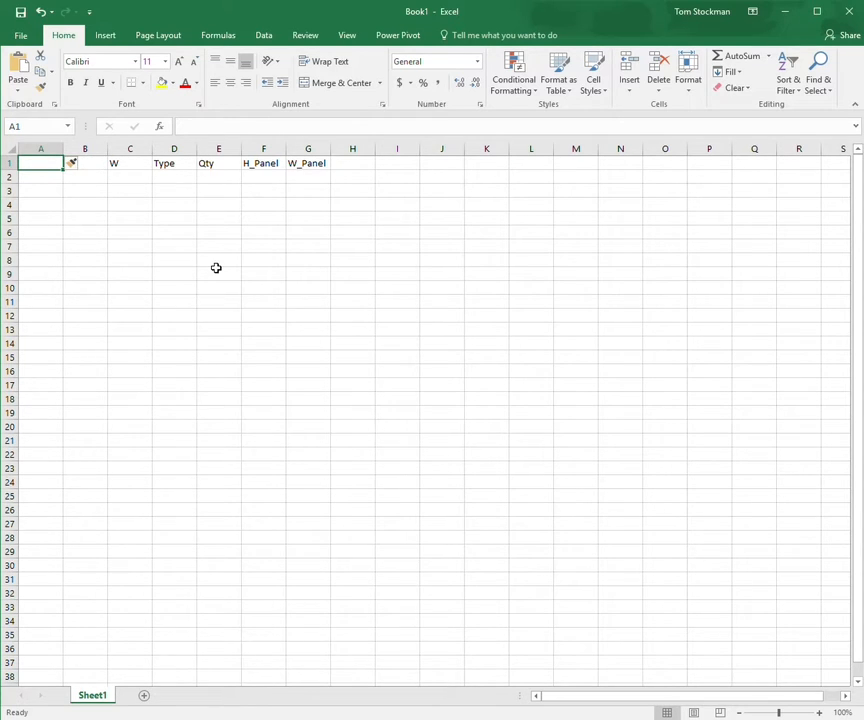
text(#)
key(Return)
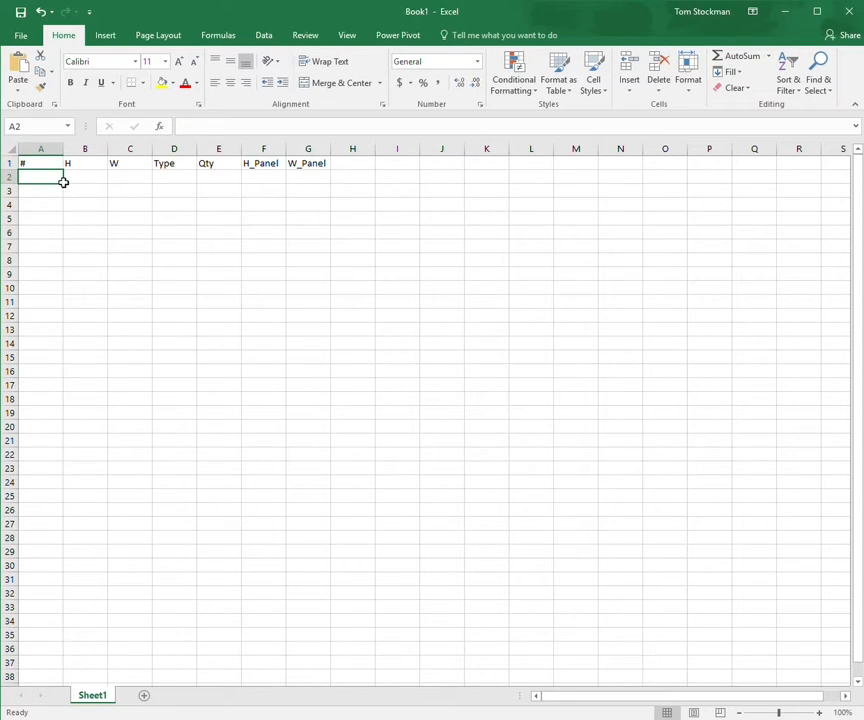
Number the rows 1 to 5 in cells A2 through A6
text(1 2 3 4 )
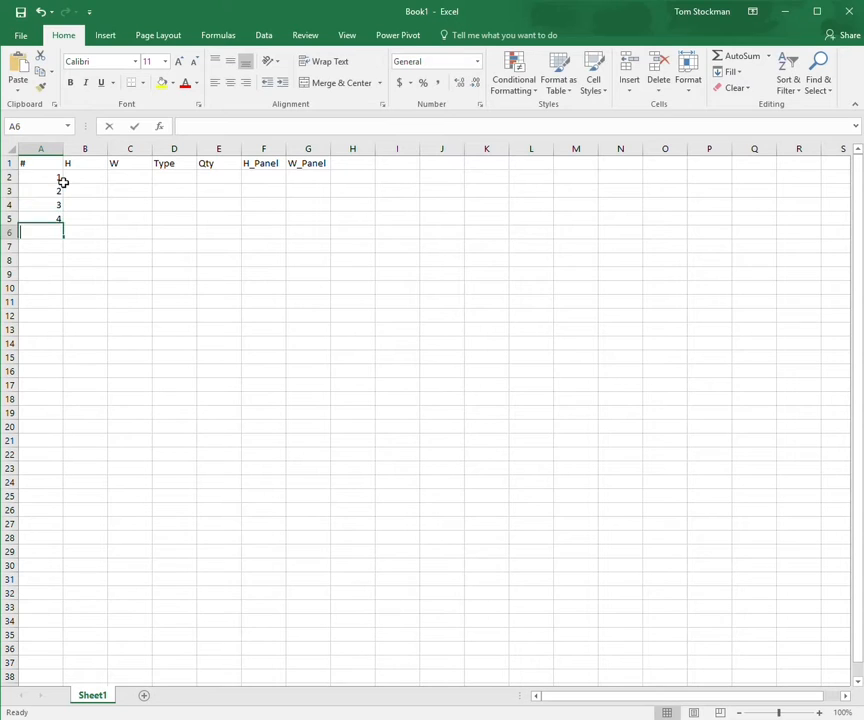
text(4)
key(Up)
text(5)
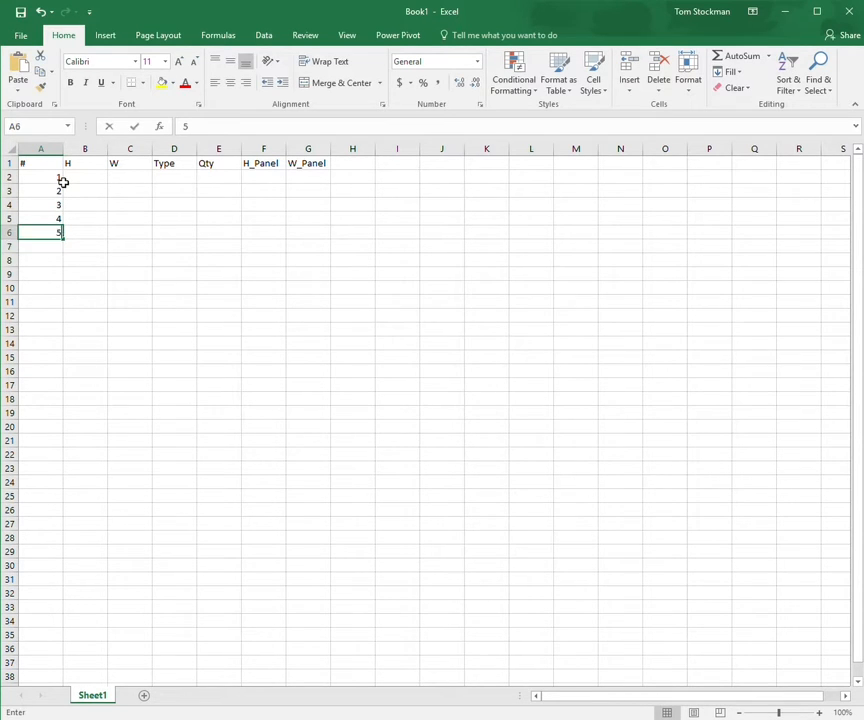
key(Return)
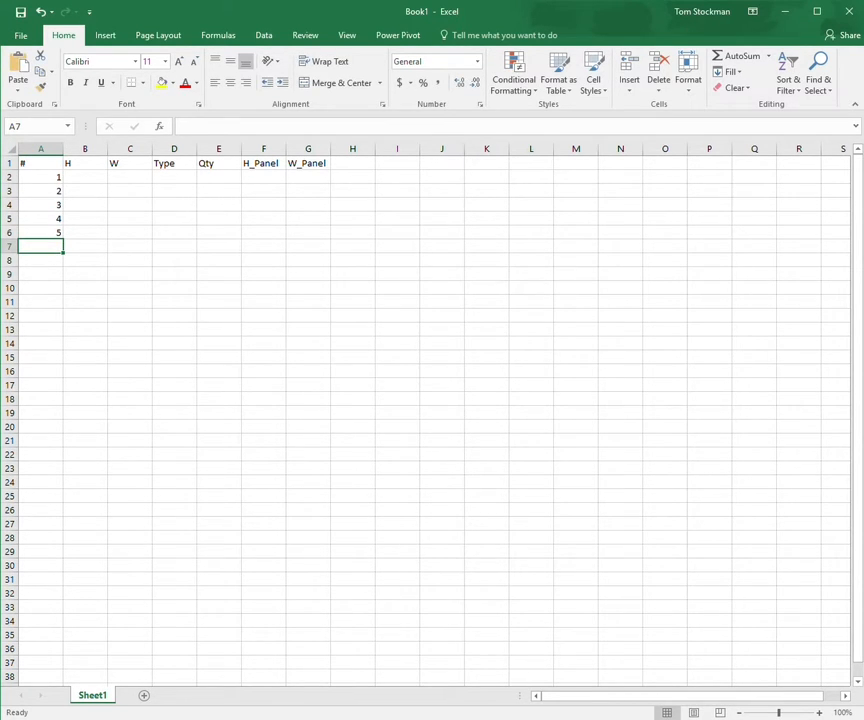
drag(165, 168, 178, 334)
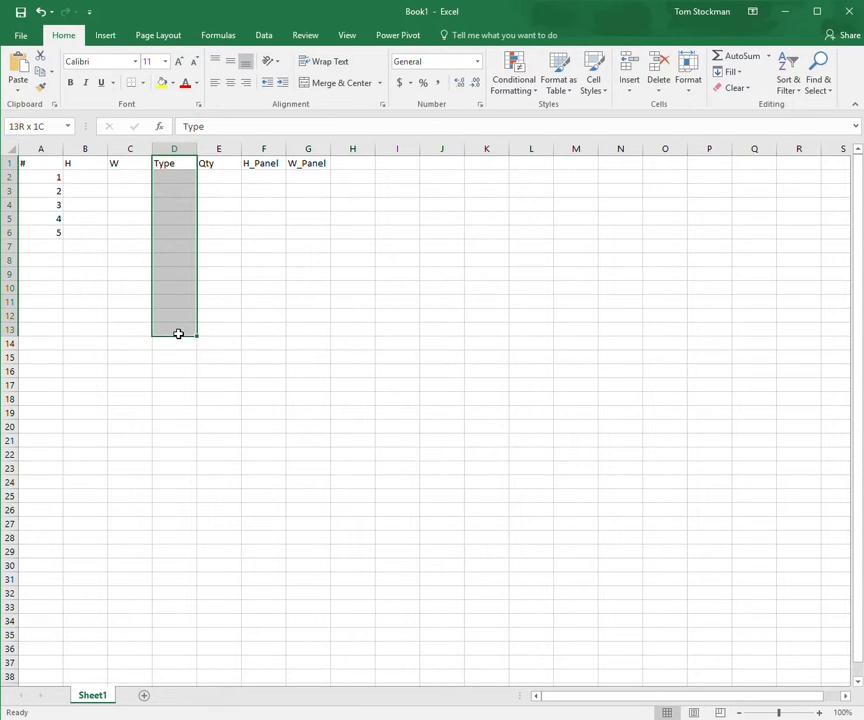
drag(268, 168, 265, 351)
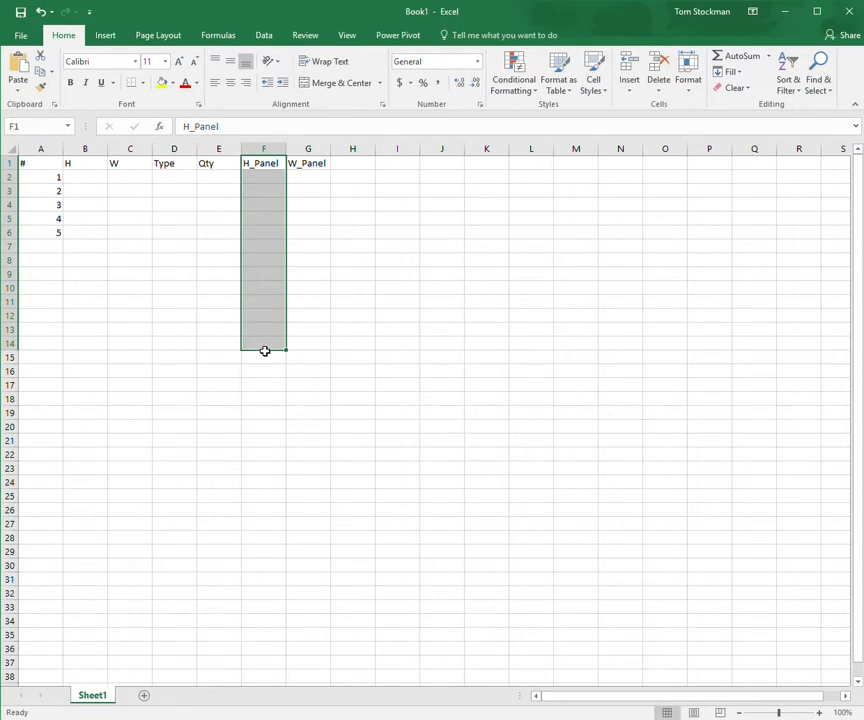
click(406, 278)
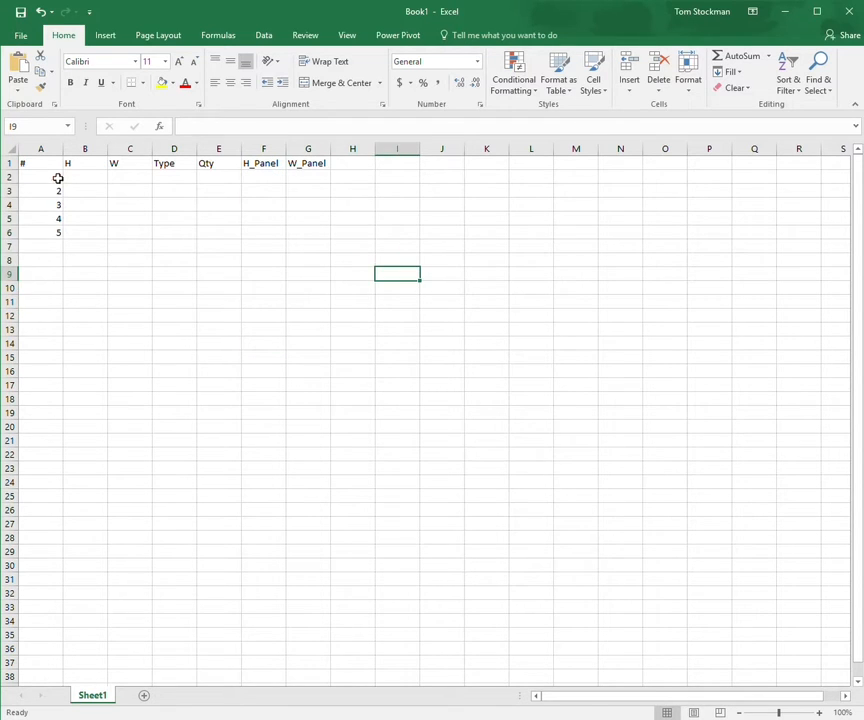
drag(62, 177, 60, 330)
click(174, 260)
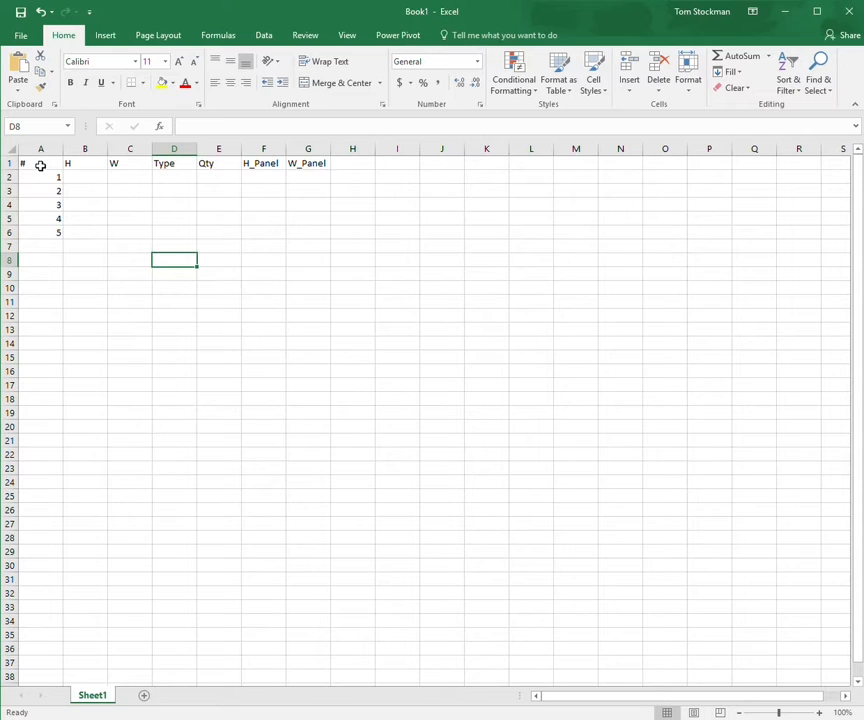
click(40, 166)
drag(40, 166, 176, 205)
Clear the row numbers below the # header in column A
drag(47, 178, 58, 273)
key(Delete)
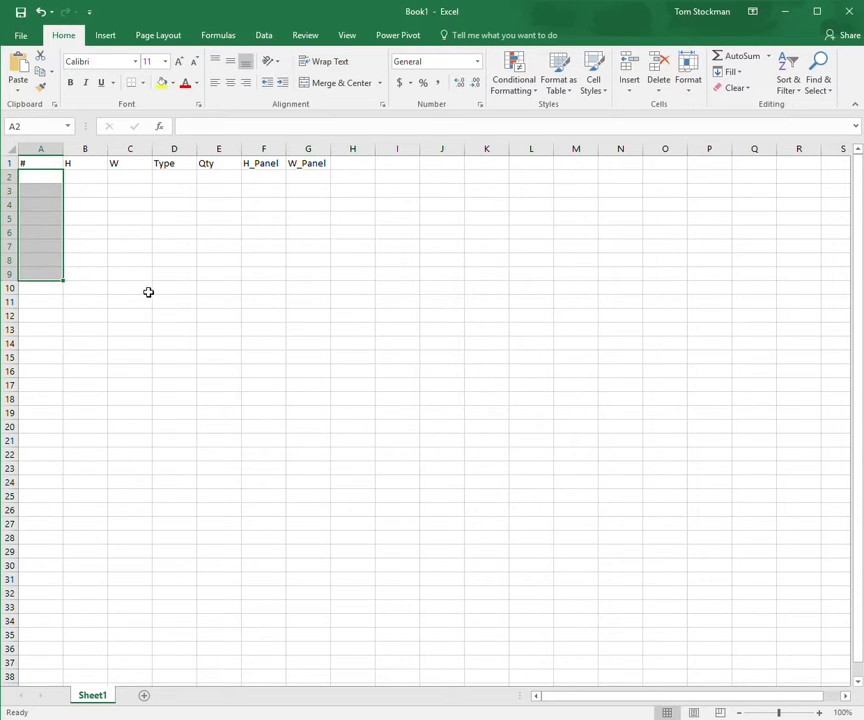
click(145, 260)
Convert the columns from # through W_Panel into a table with a header row, extending well below the header cells
drag(45, 168, 311, 333)
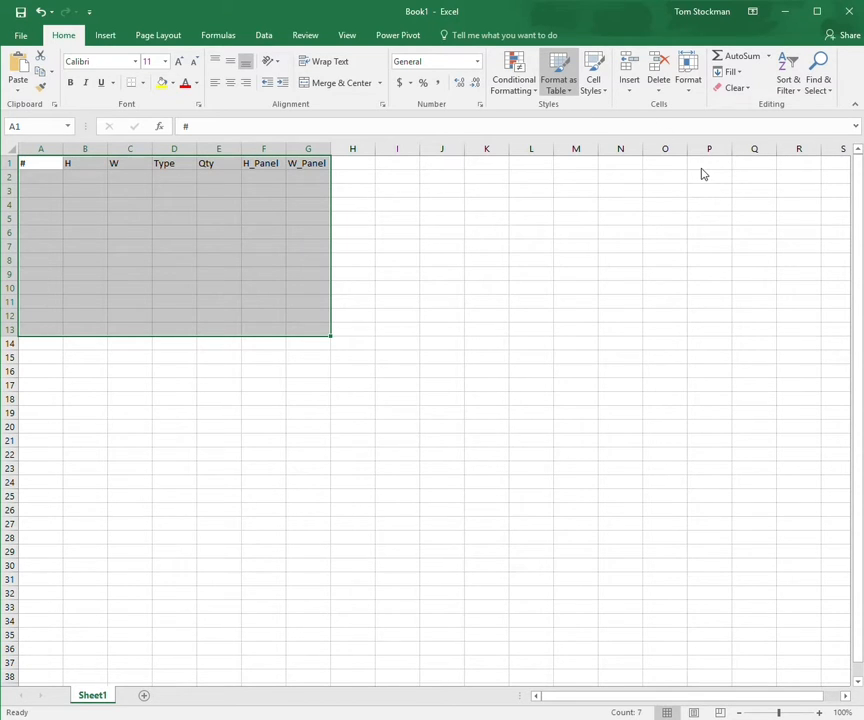
key(ctrl+c)
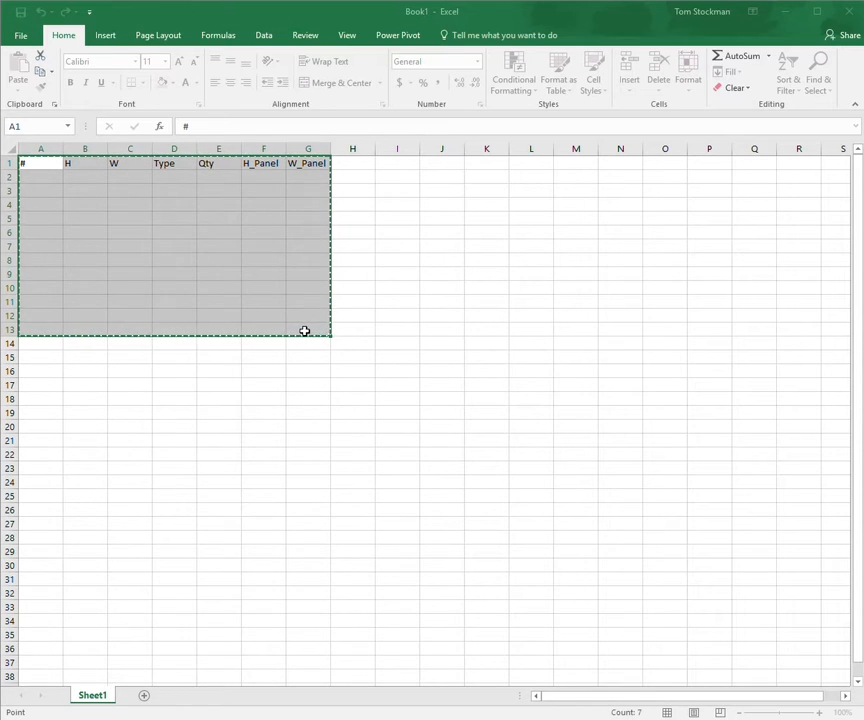
click(498, 275)
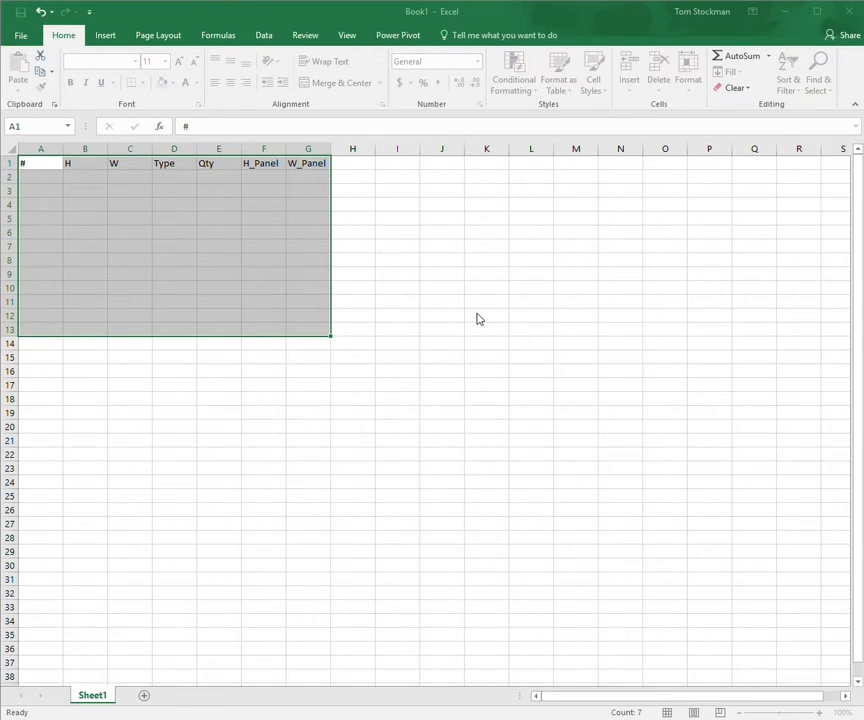
key(ctrl+t)
key(Return)
click(54, 178)
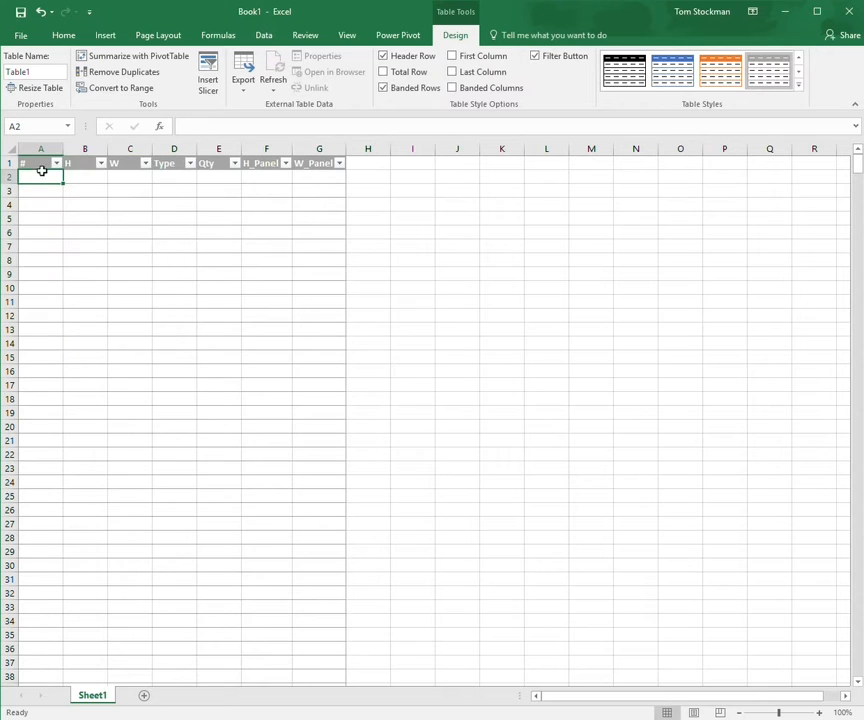
drag(309, 180, 29, 293)
click(170, 233)
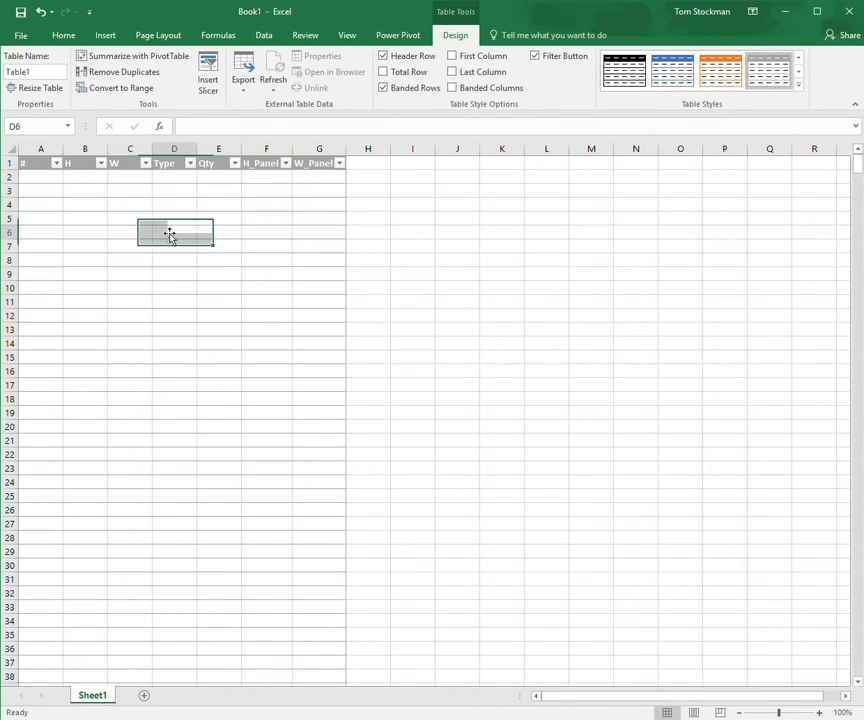
click(41, 182)
click(284, 260)
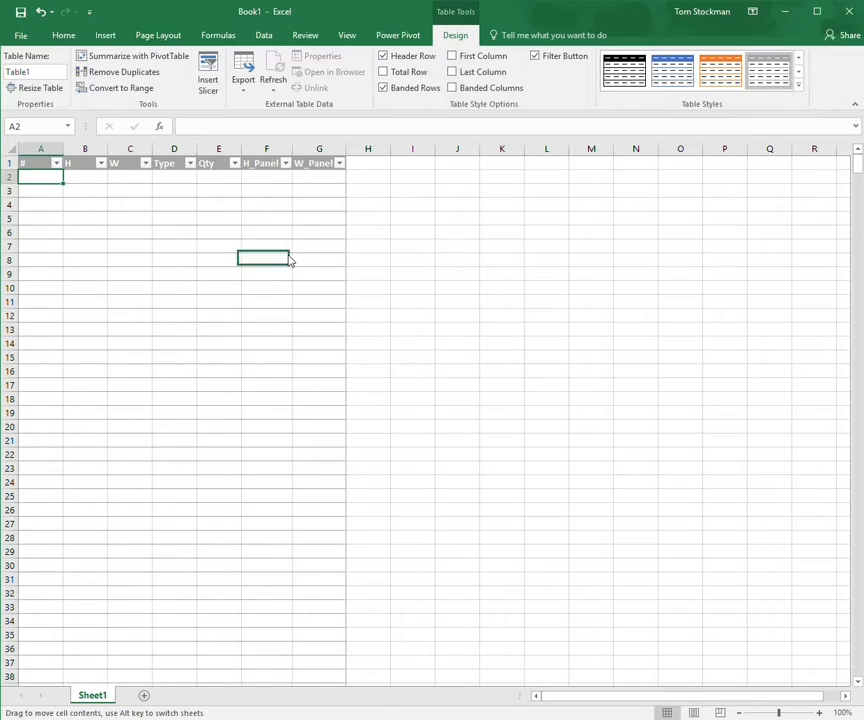
click(177, 220)
Change the table's style to a bordered one with dark header text and light gray banded rows
drag(40, 163, 326, 250)
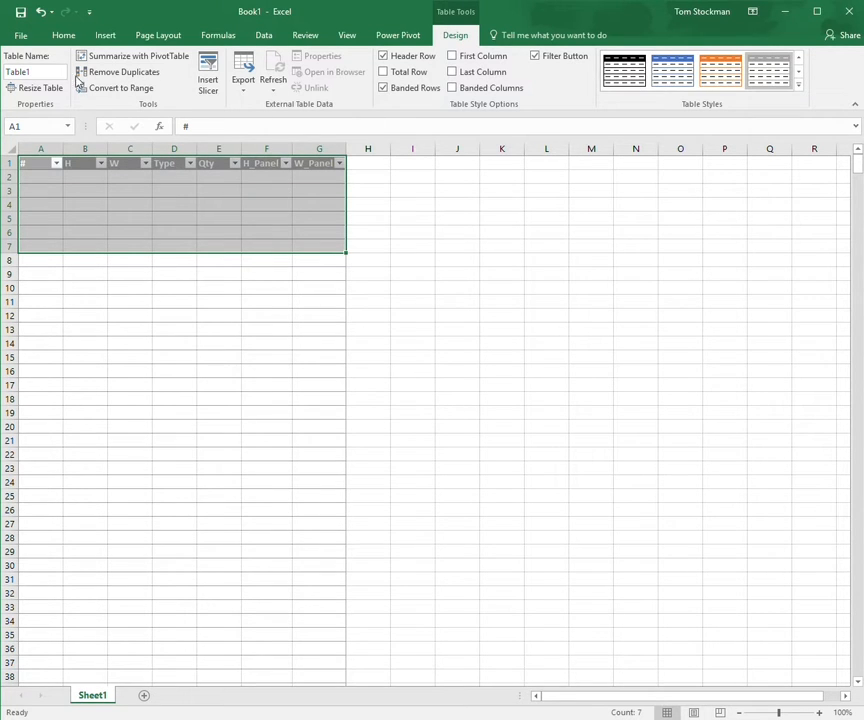
click(21, 36)
click(29, 29)
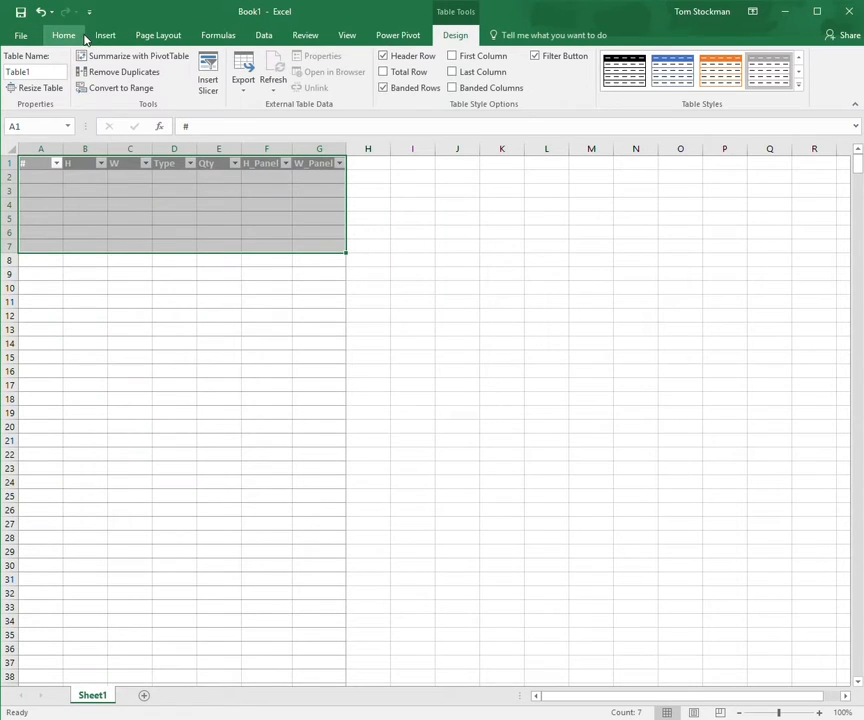
click(63, 36)
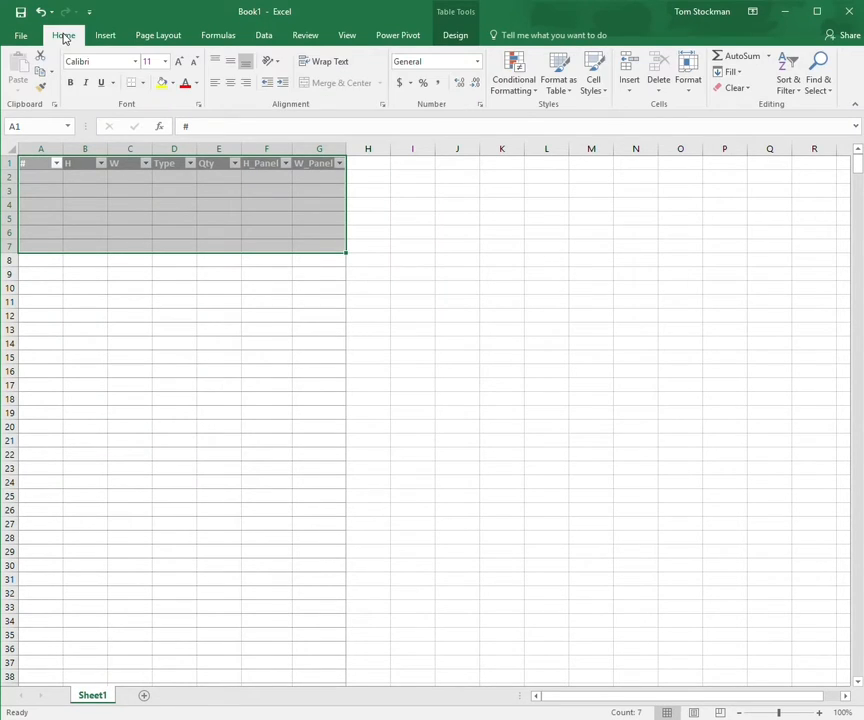
click(561, 94)
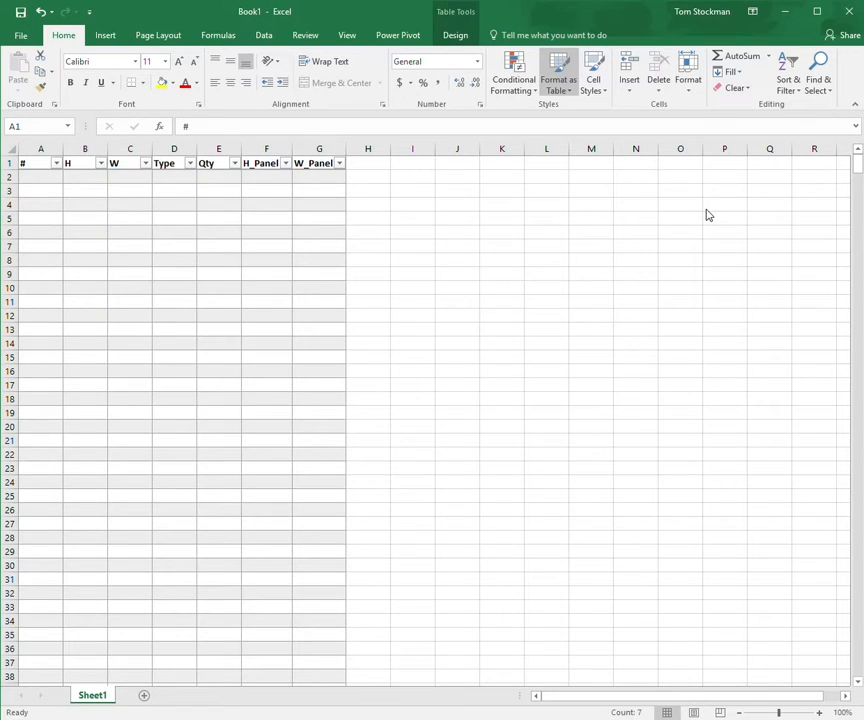
click(708, 214)
click(463, 278)
click(124, 262)
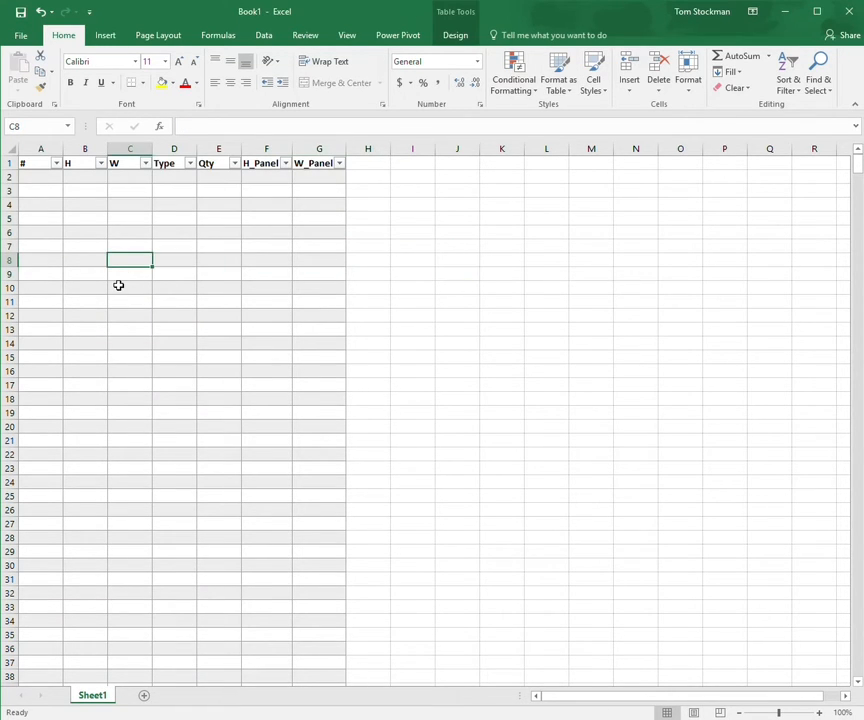
Enter the row numbers 1, 2 and 3 in cells A2 through A4
drag(39, 185, 52, 298)
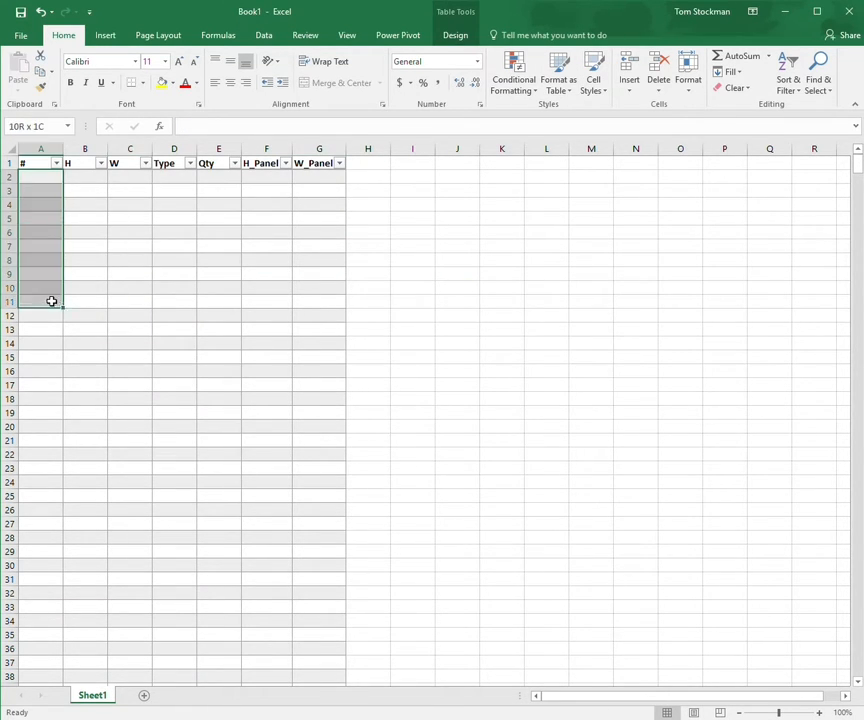
click(212, 247)
click(51, 181)
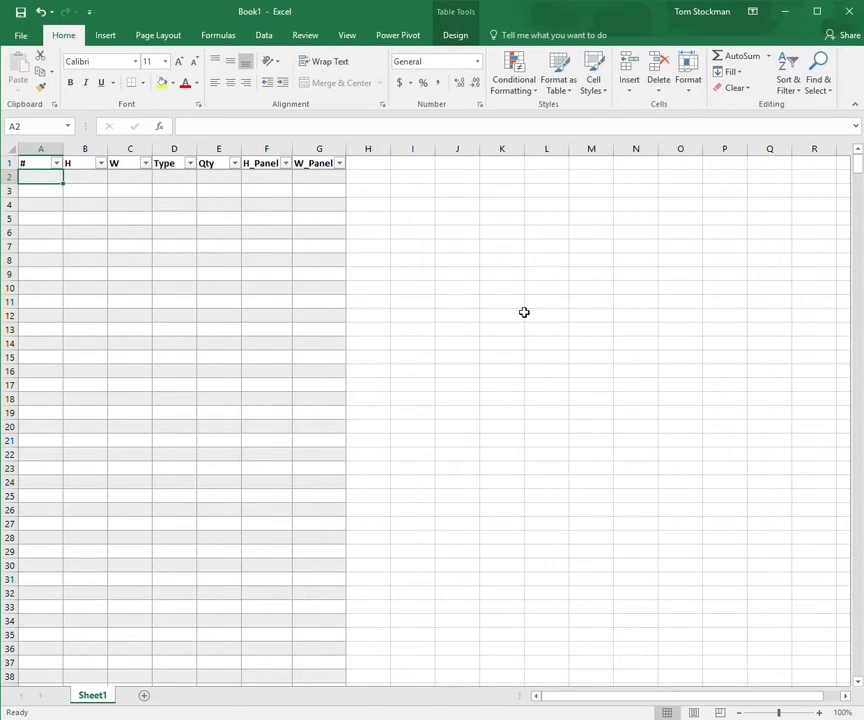
text(1)
key(Return)
text(2)
key(Return)
text(3)
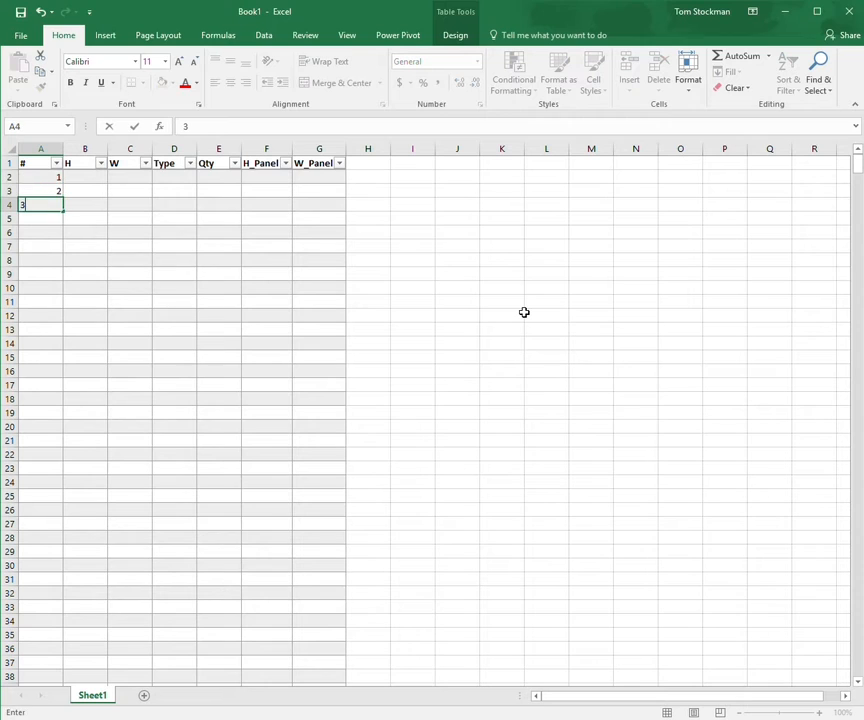
key(Return)
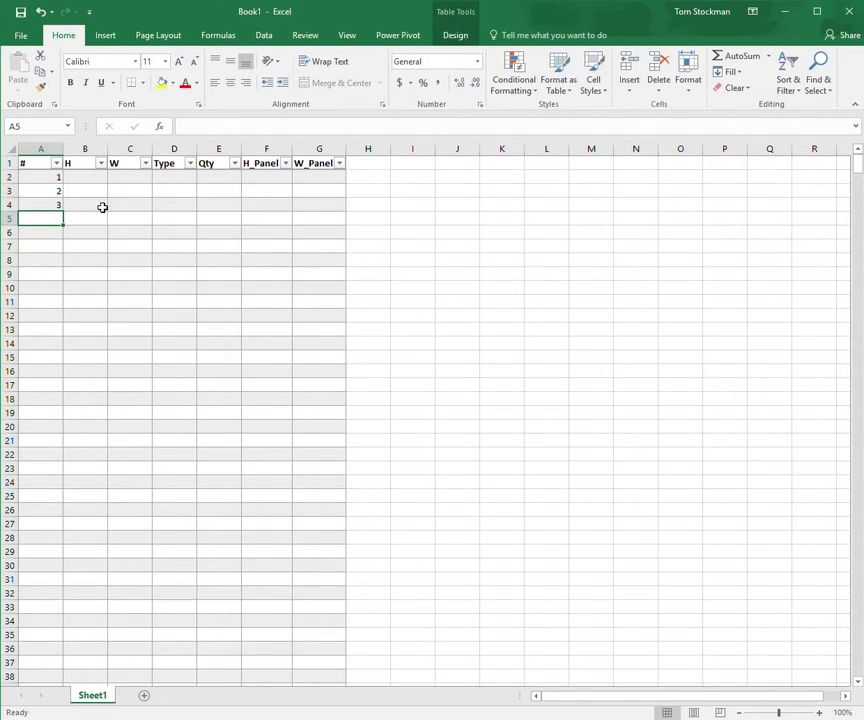
Extend the 1, 2, 3 number series down the # column to the end of the table
drag(47, 183, 45, 205)
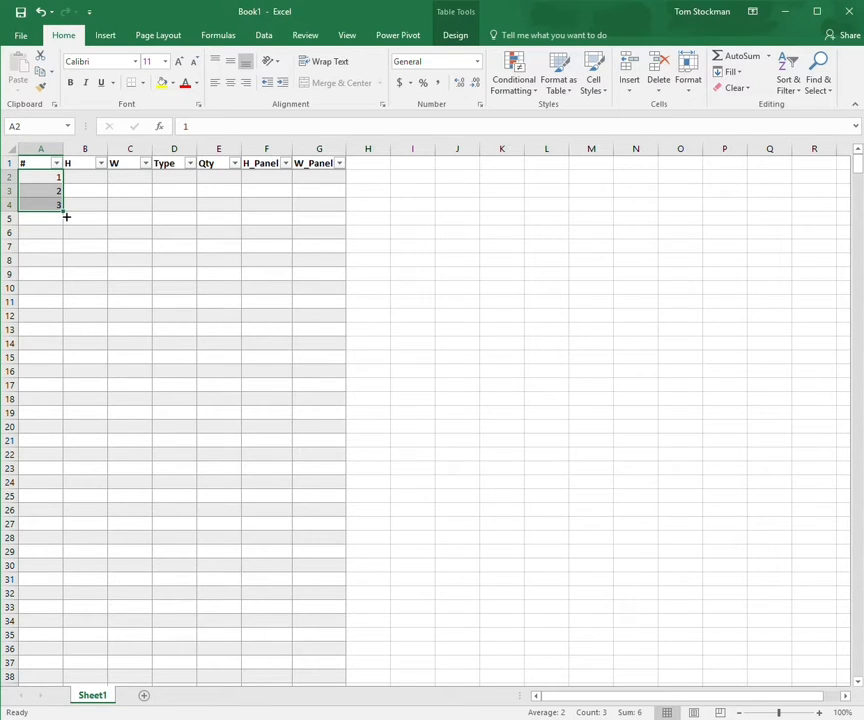
drag(67, 215, 68, 341)
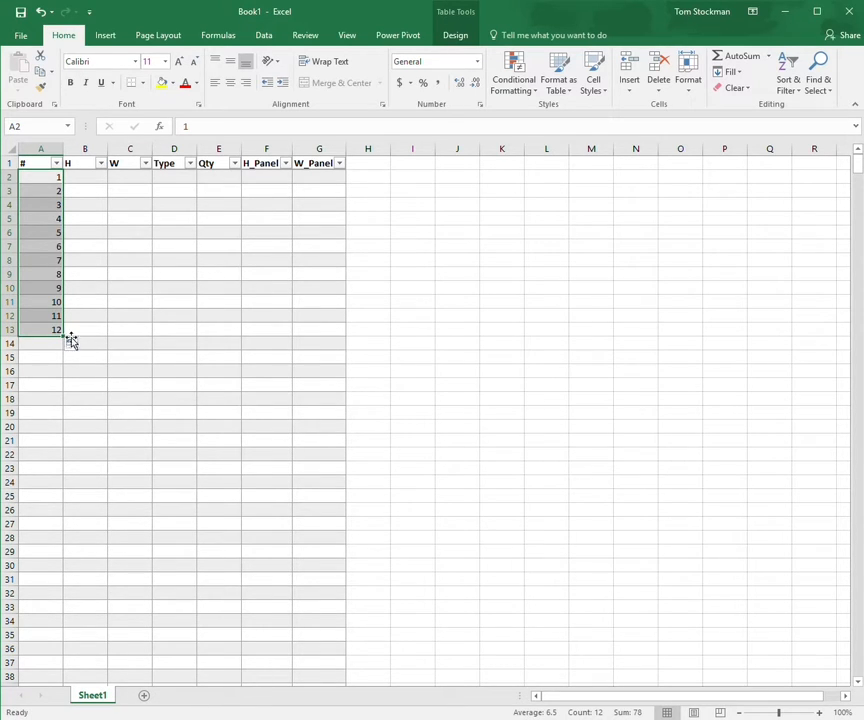
double_click(67, 341)
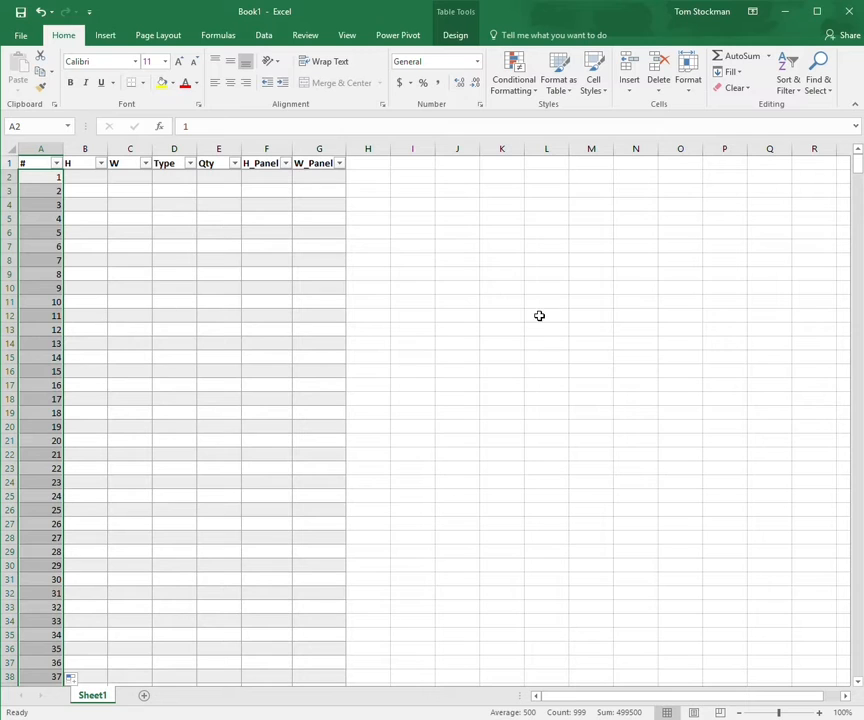
click(540, 314)
scroll(342, 317, down, 19)
scroll(345, 336, up, 8)
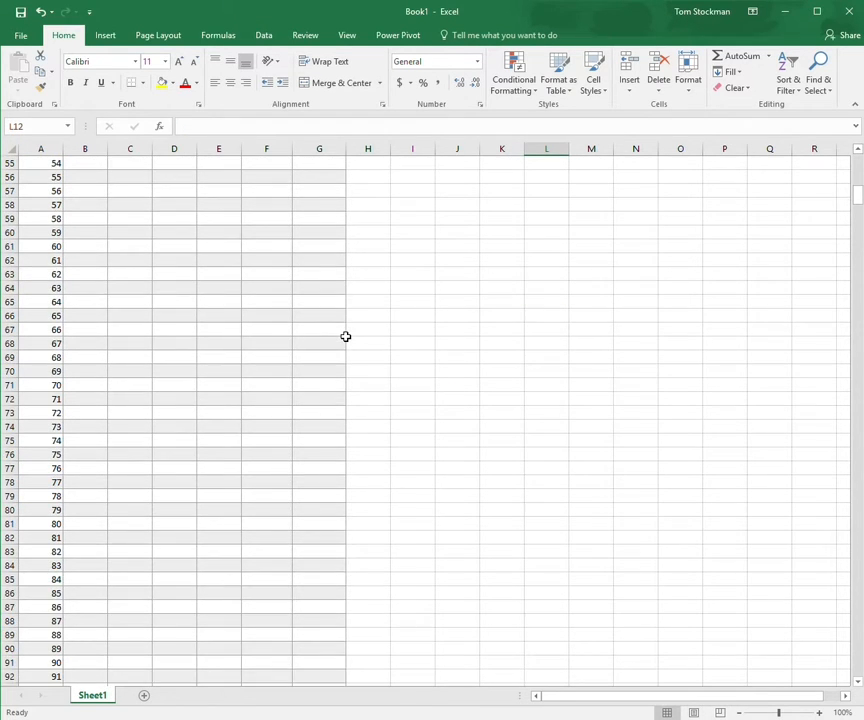
scroll(349, 329, up, 11)
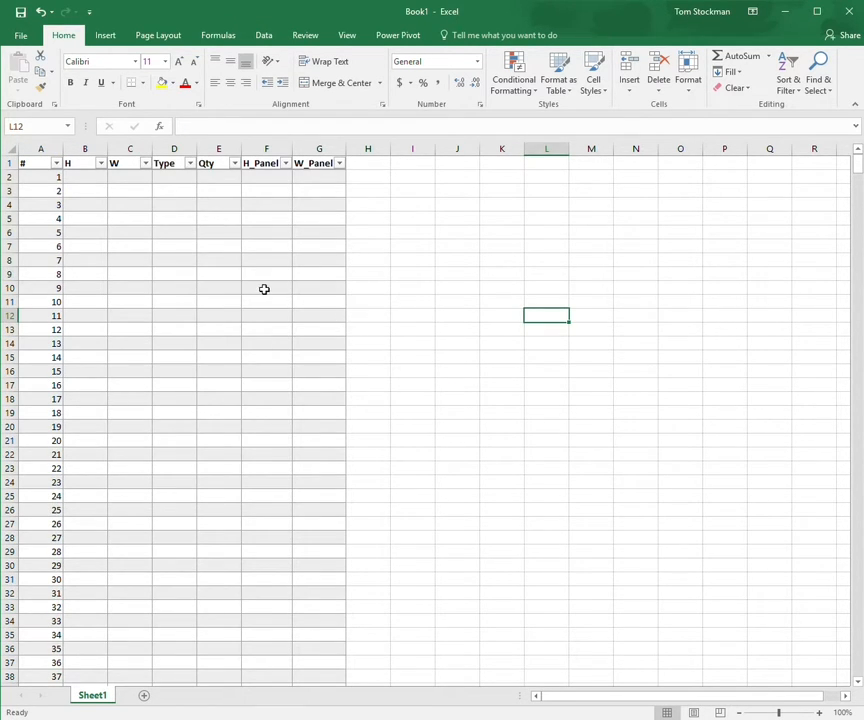
Center the header row's text horizontally and vertically, and make row 1 slightly taller
click(20, 171)
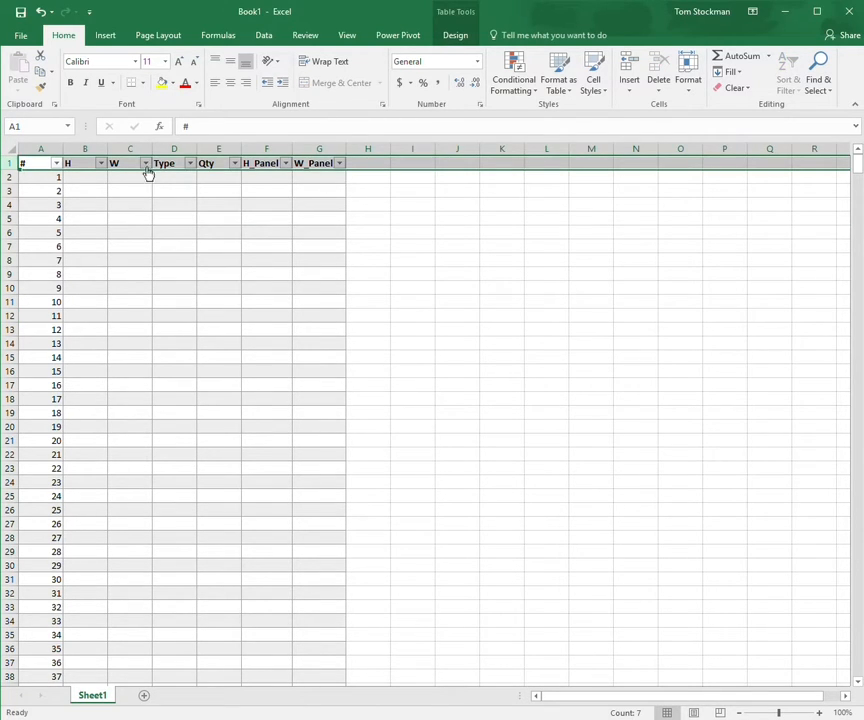
click(230, 62)
click(230, 82)
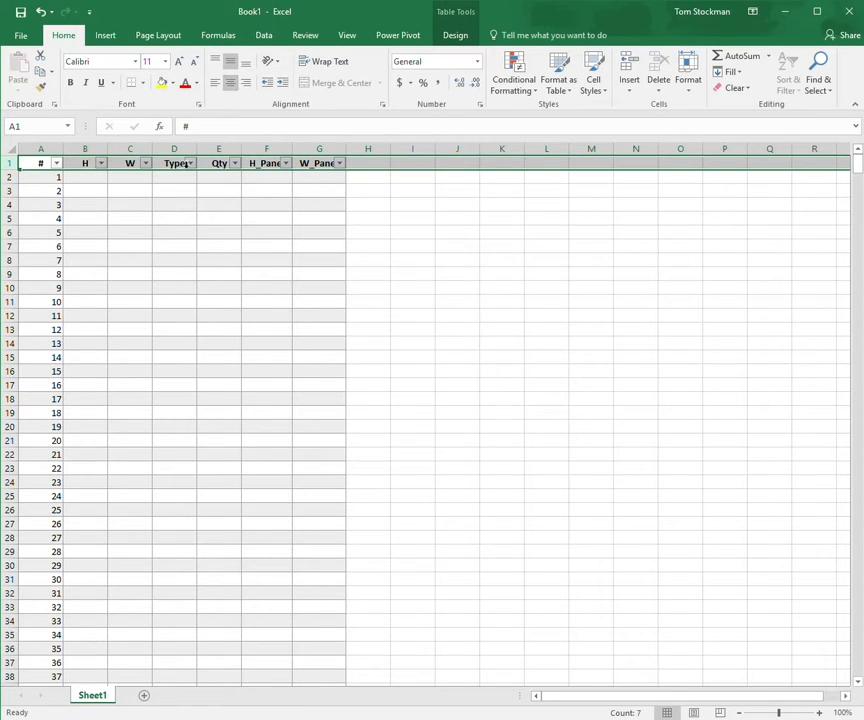
drag(13, 171, 17, 185)
click(245, 62)
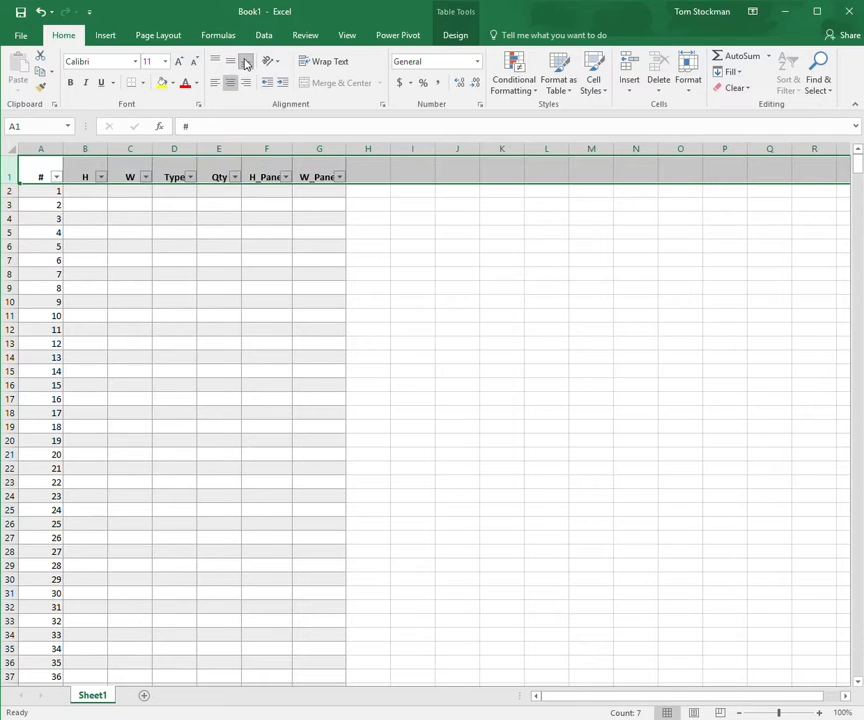
click(230, 62)
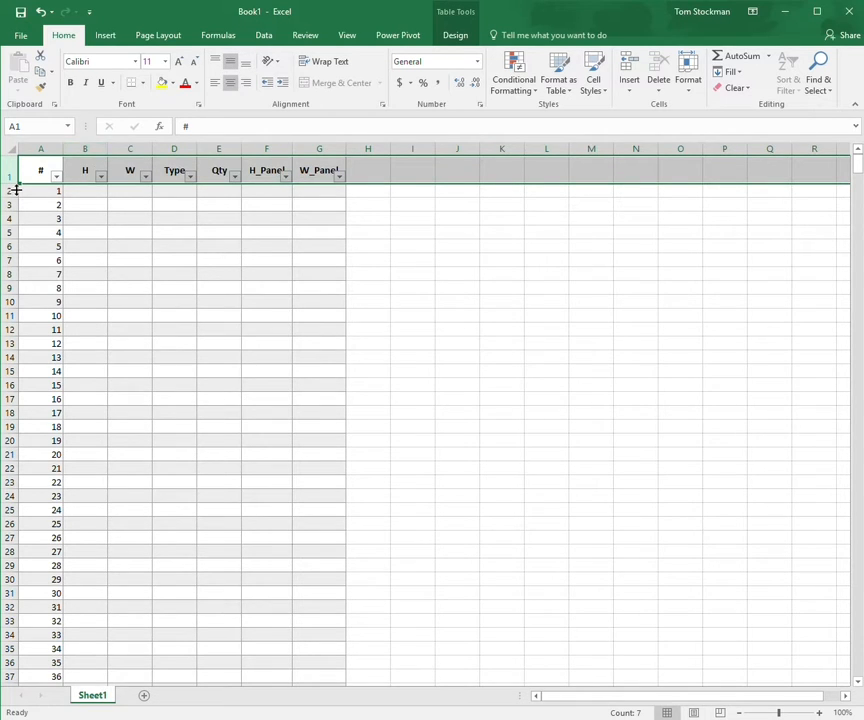
drag(10, 187, 12, 176)
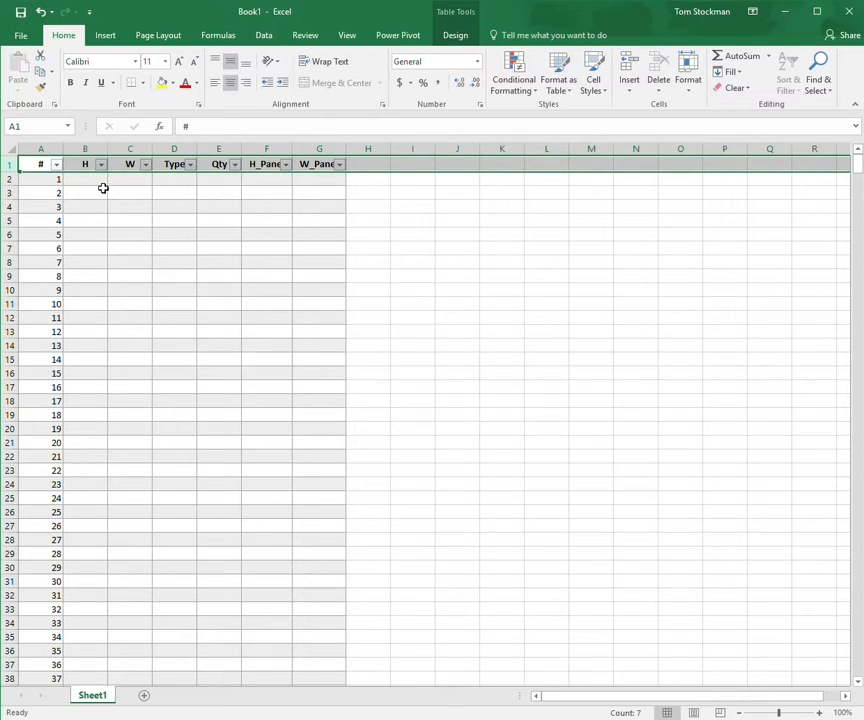
click(102, 185)
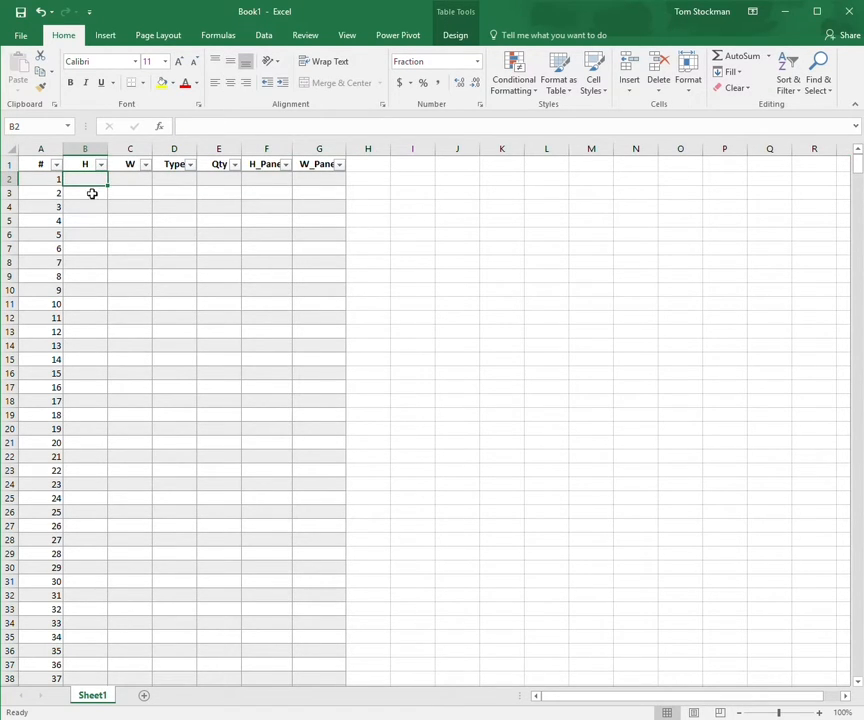
Center the contents of the # column and autofit its width
click(42, 150)
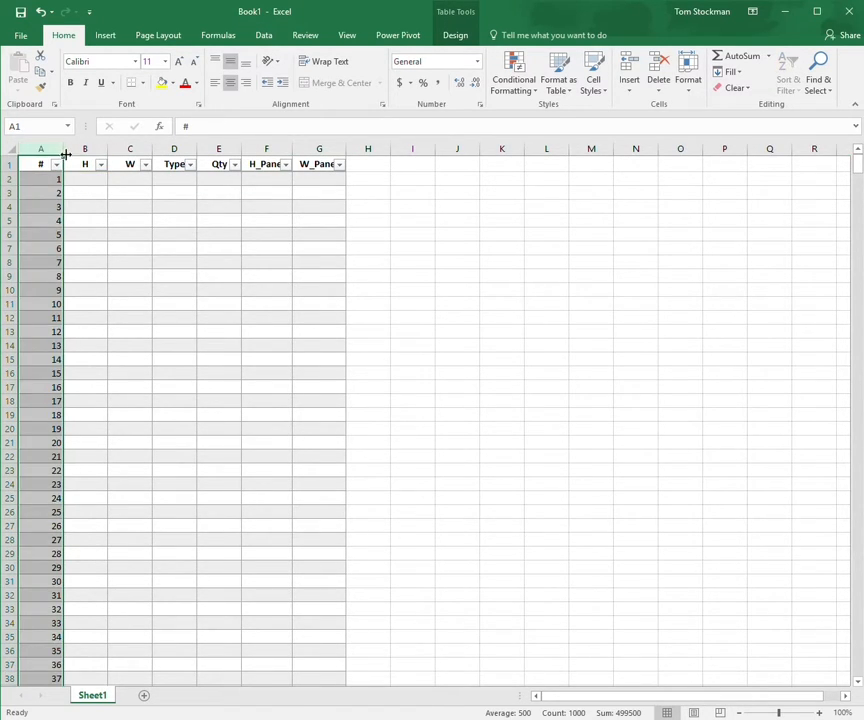
double_click(64, 153)
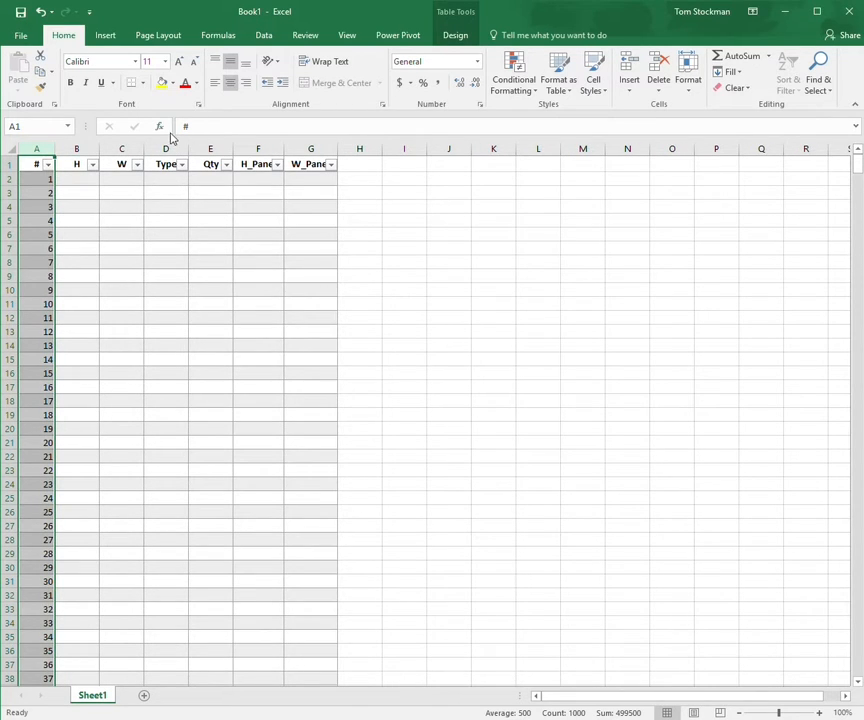
click(230, 86)
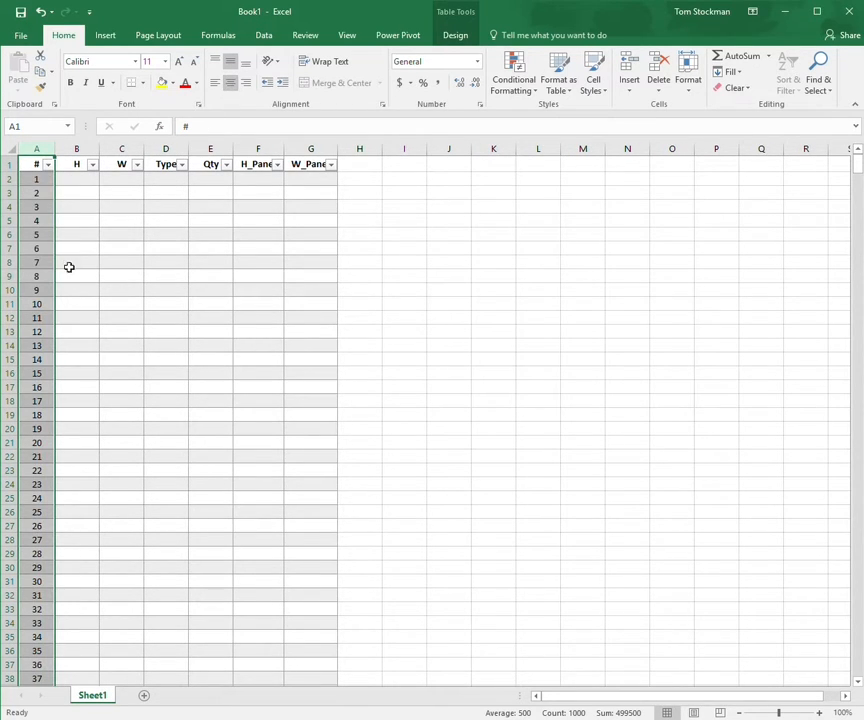
double_click(59, 155)
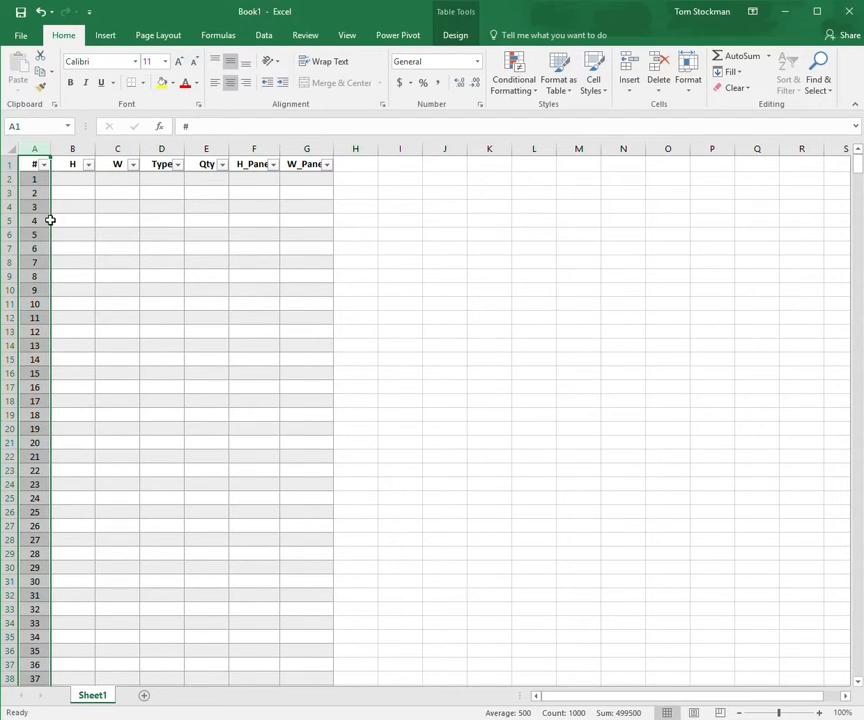
click(117, 303)
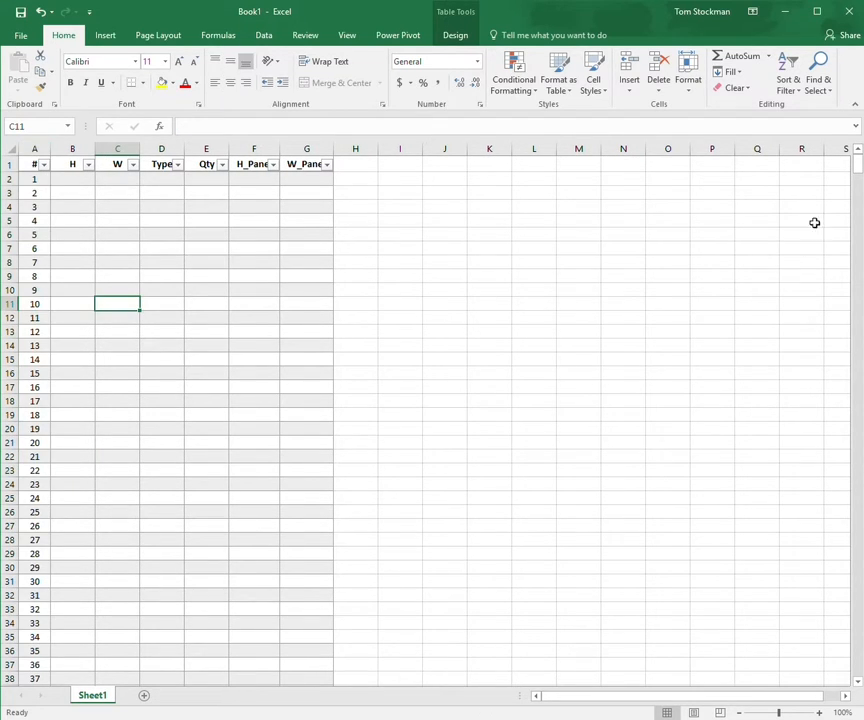
Try larger values in the # column: 651 in A4, and 20651 followed by a much longer number in A5
drag(857, 170, 840, 148)
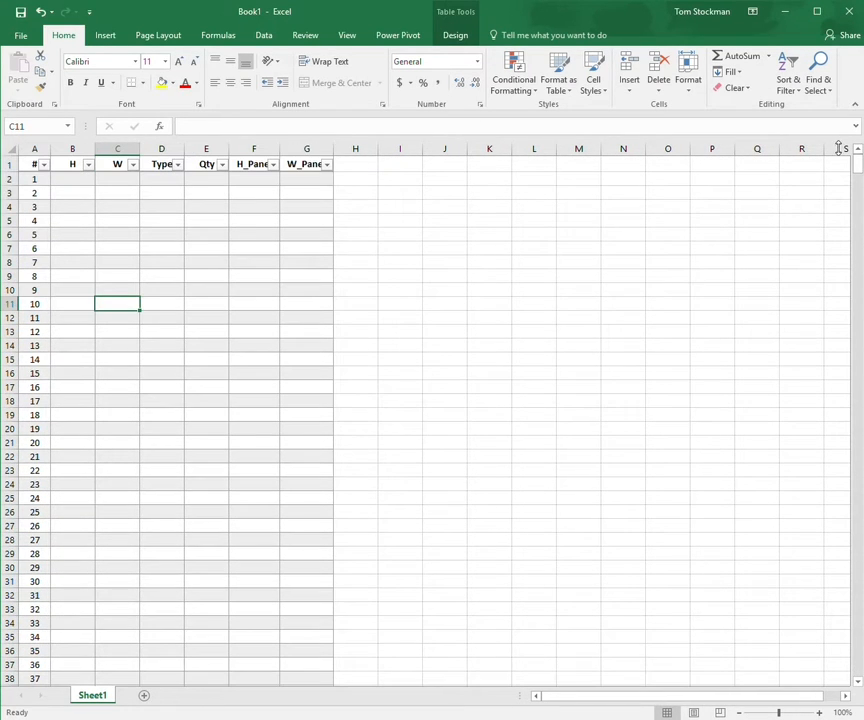
click(35, 209)
text(651)
key(Return)
text(20651)
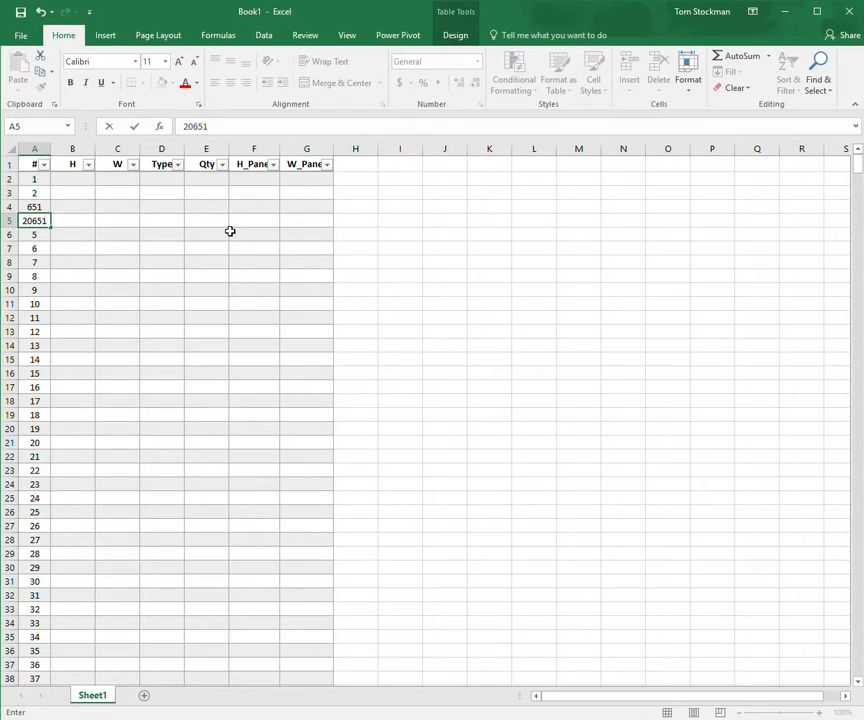
key(Return)
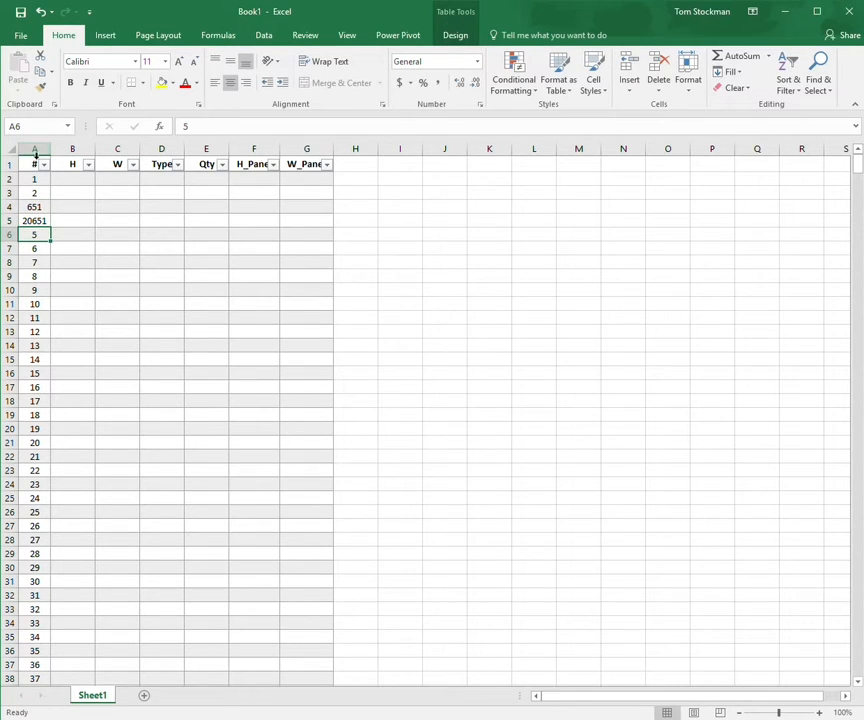
click(47, 223)
text(21616521)
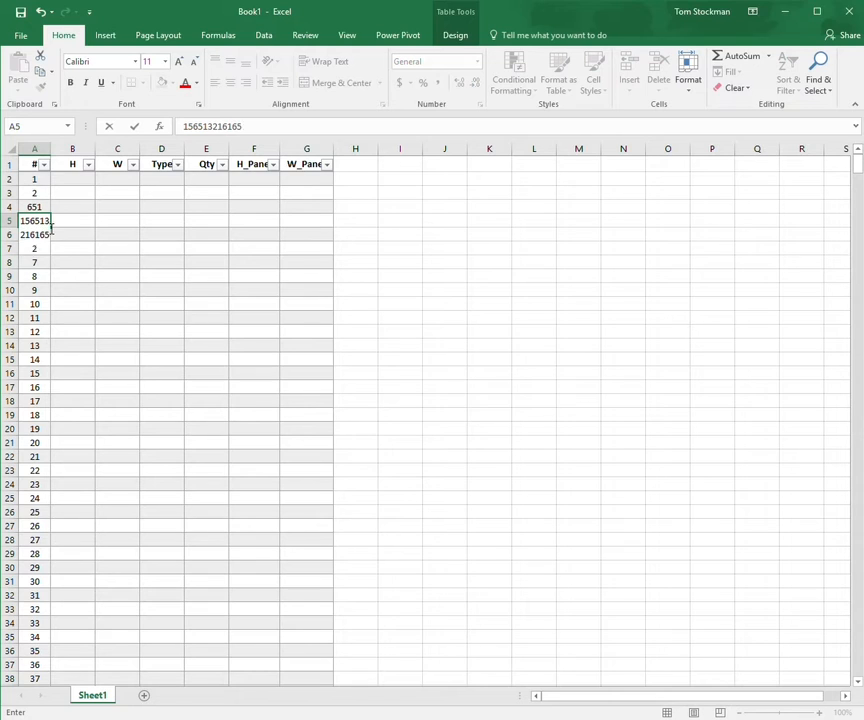
click(177, 333)
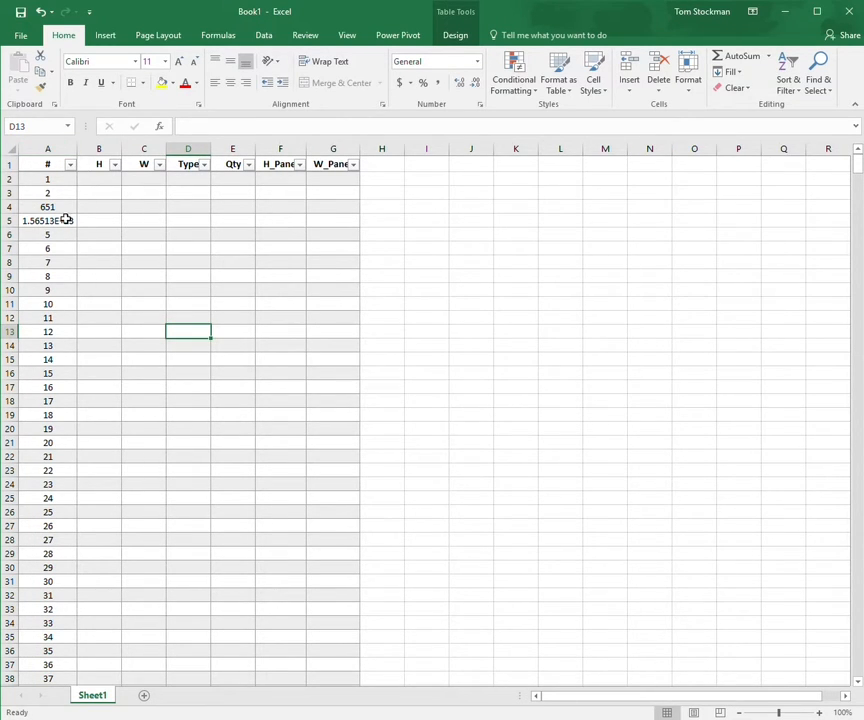
Refill the # column's sequence down the table from the 1 and 2 in A2:A3, and autofit the column width
drag(55, 179, 77, 200)
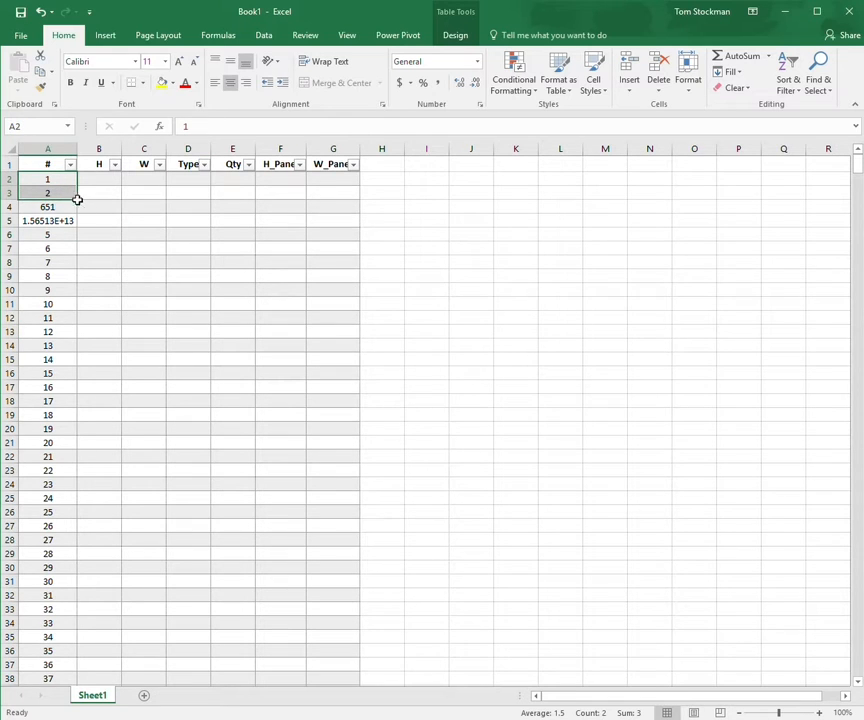
double_click(78, 201)
click(182, 220)
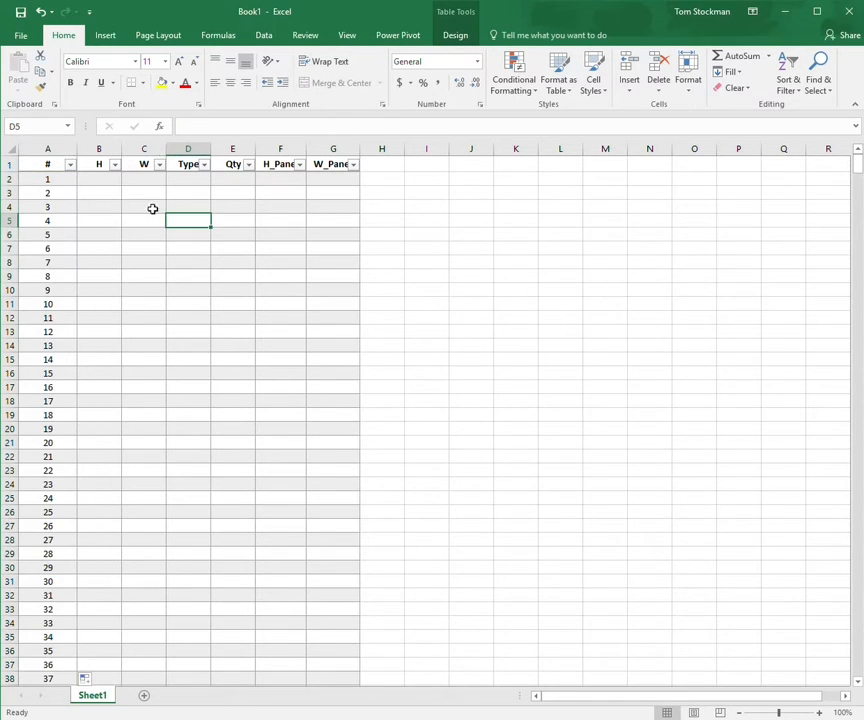
double_click(80, 151)
click(37, 179)
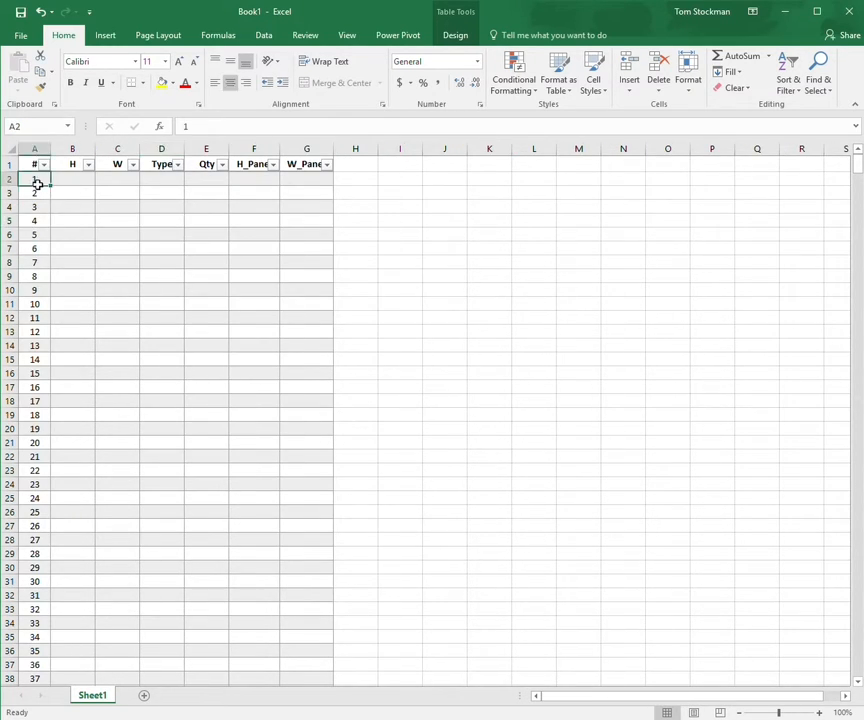
Insert a new table column between # and H and give it the header Label
click(71, 179)
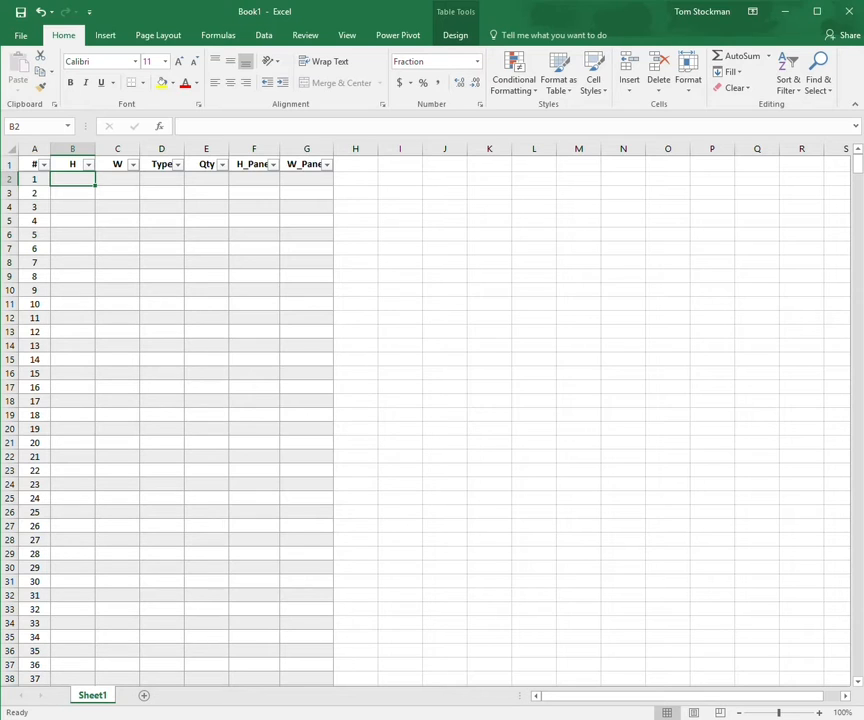
click(74, 162)
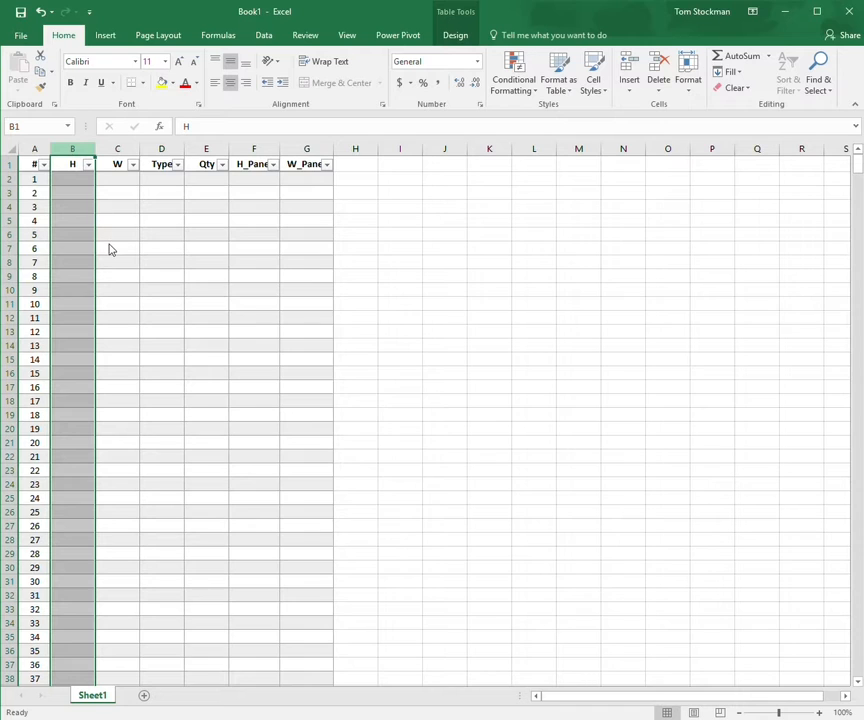
key(ctrl+shift+plus)
click(67, 167)
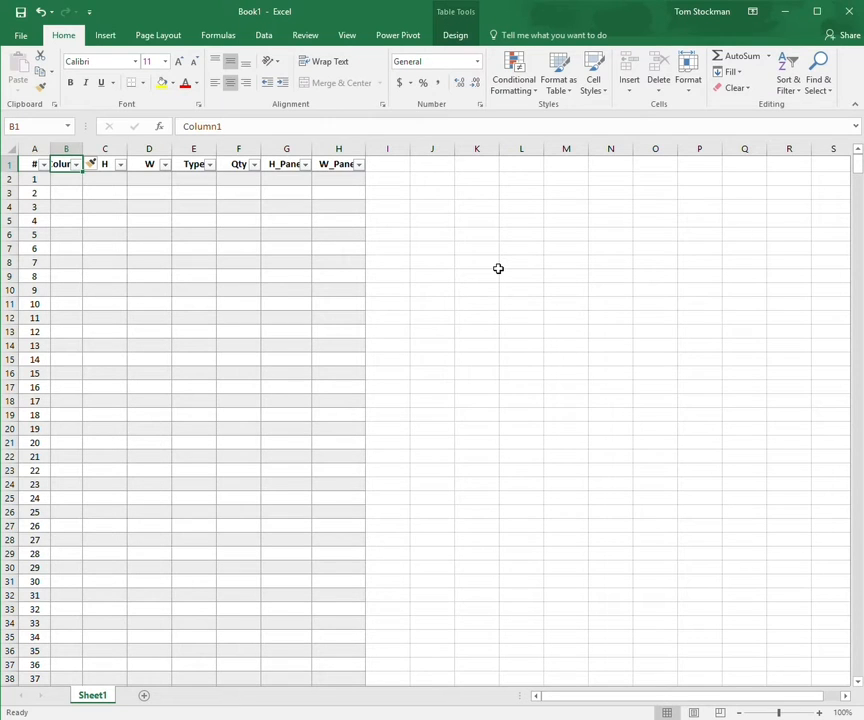
text(Label)
key(Return)
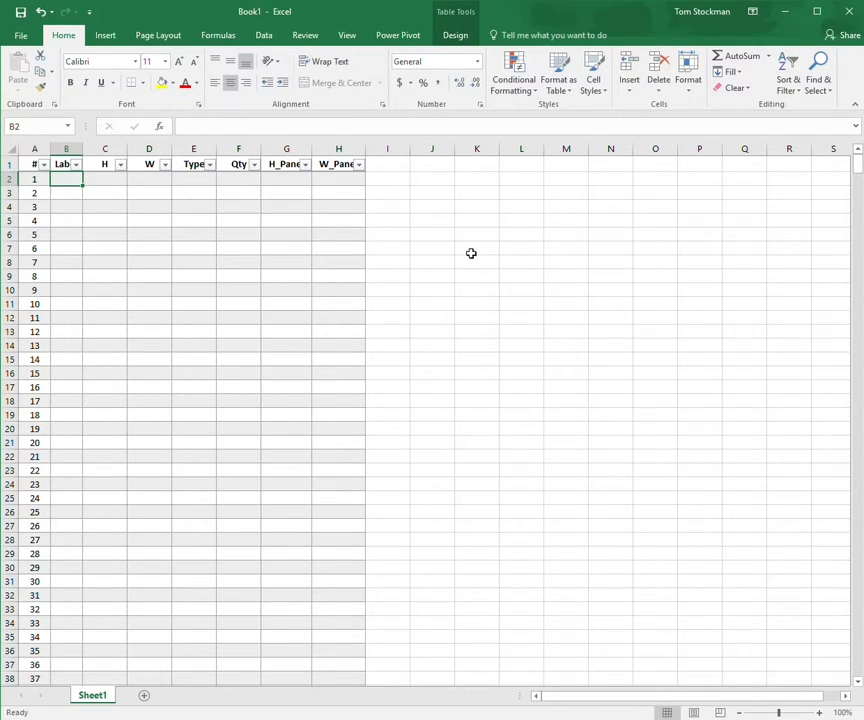
Fill the table's first row with label Micro, H 34 1/2, W 23, Type Door and Qty 1
text(Micro)
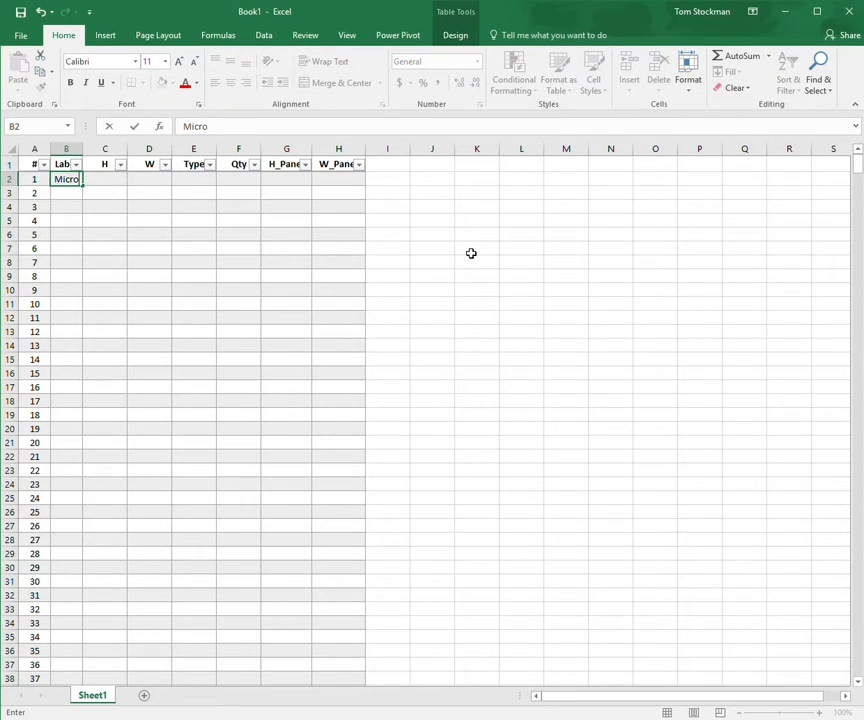
key(Tab)
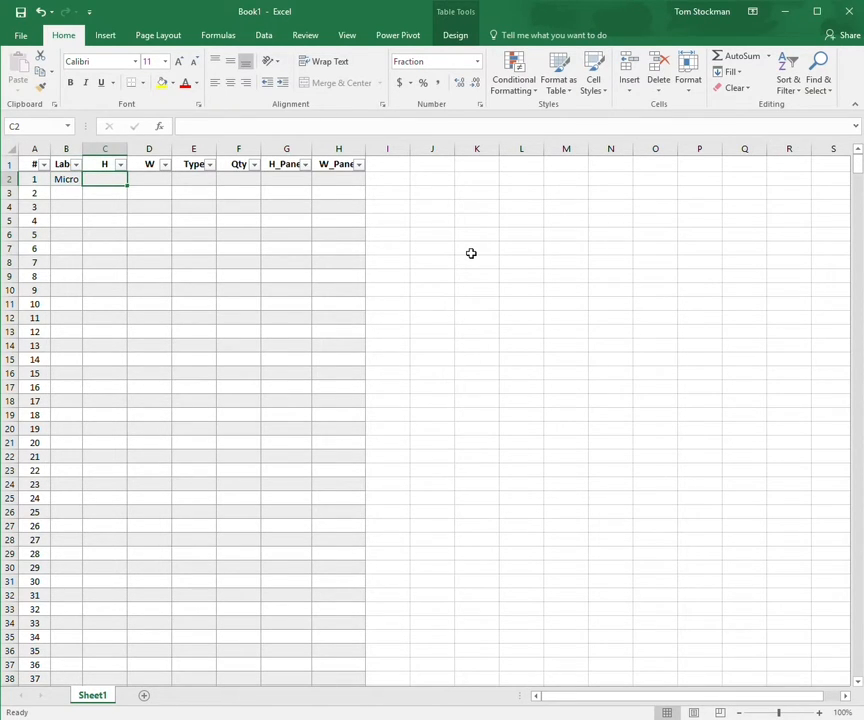
text(34 1/2)
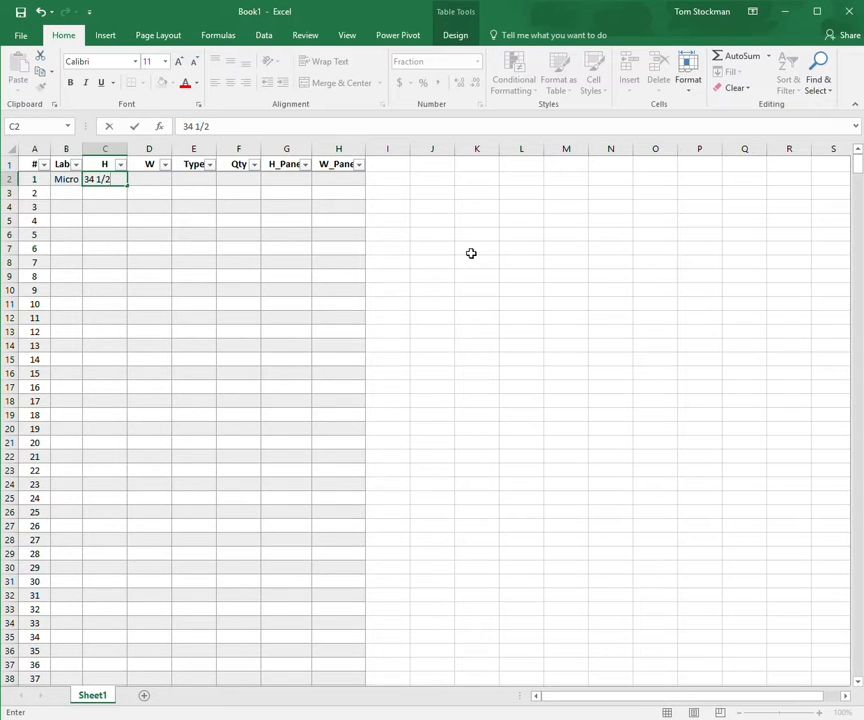
key(Tab)
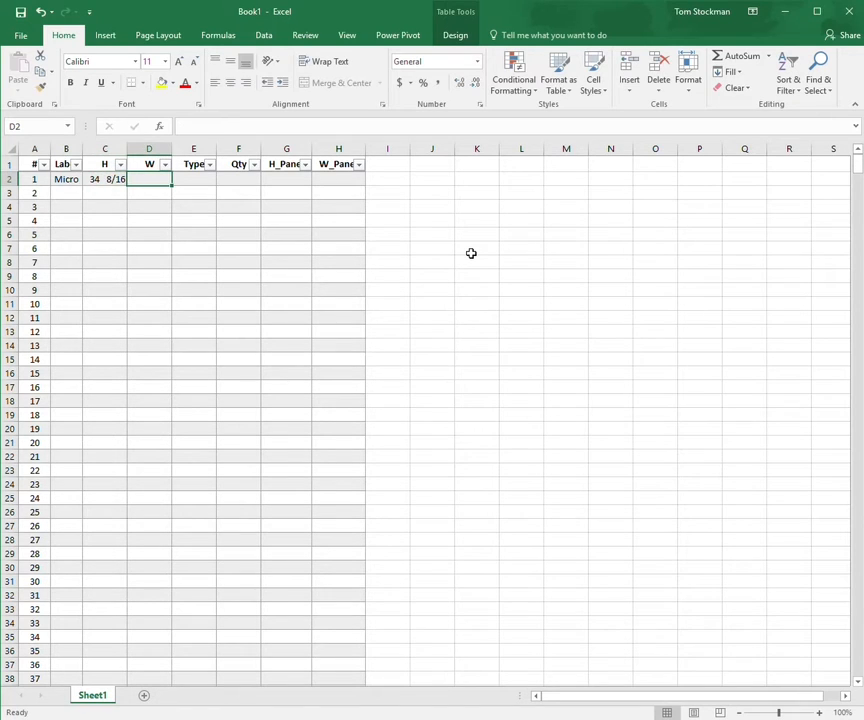
text(23)
key(Tab)
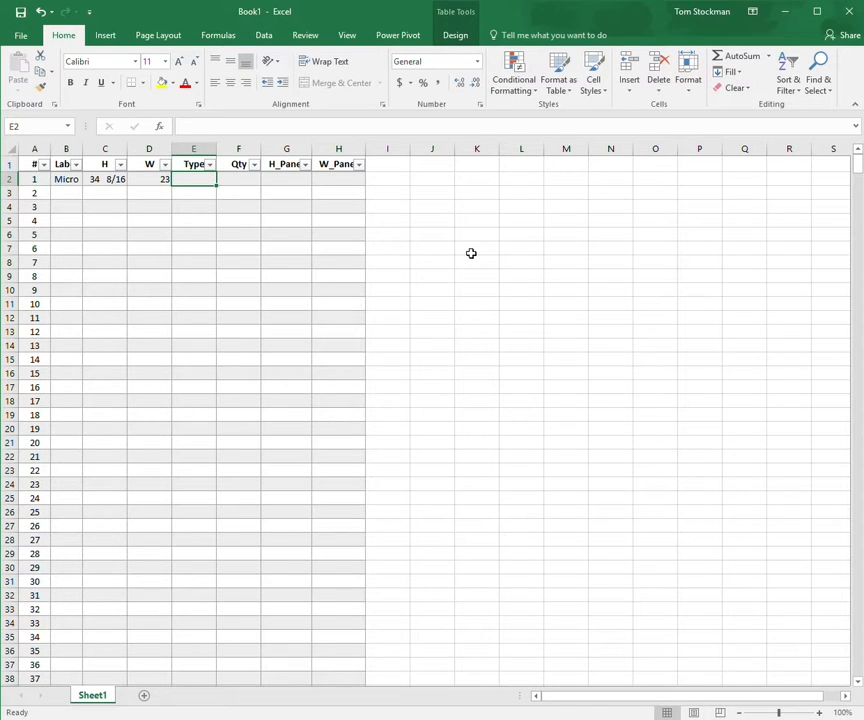
text(Door)
key(Tab)
text(1)
key(Tab)
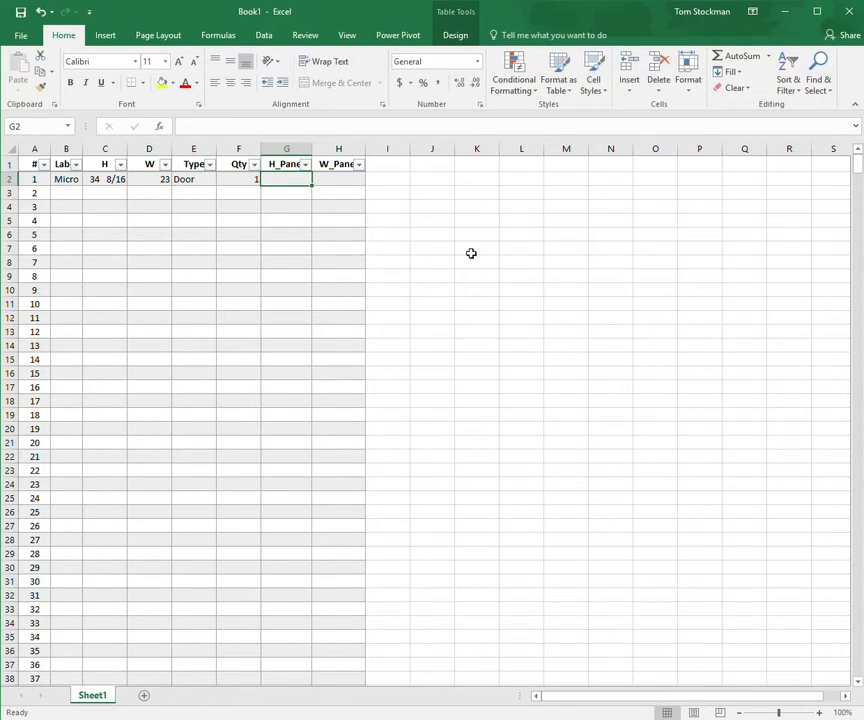
click(333, 184)
click(309, 184)
drag(112, 185, 143, 186)
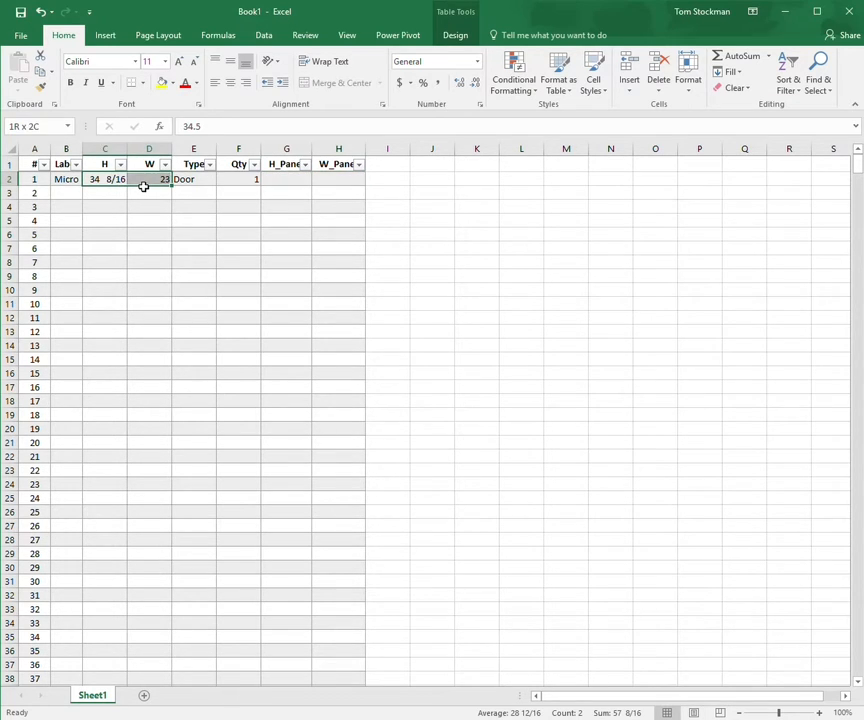
click(294, 182)
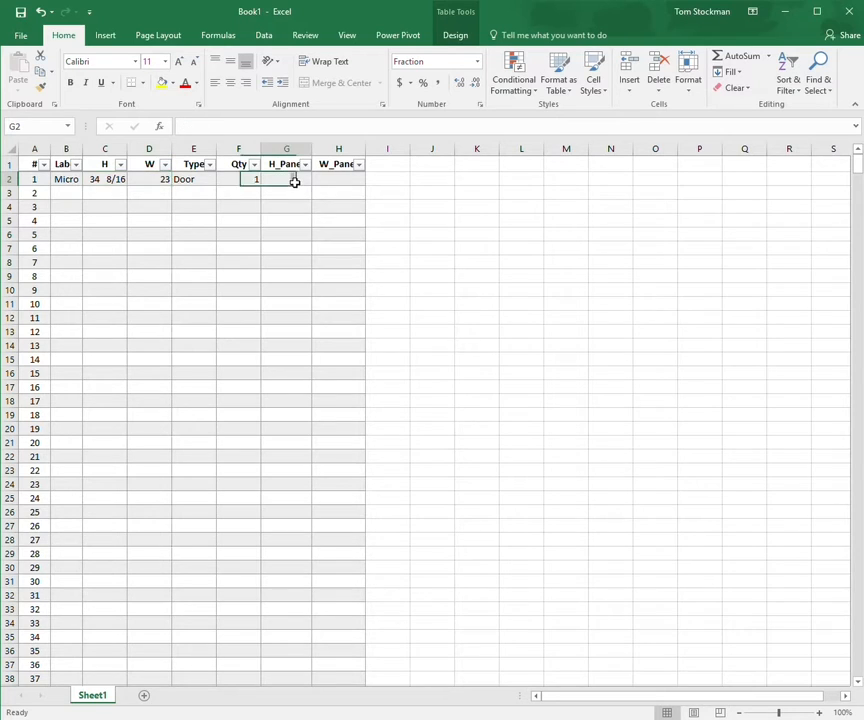
Add the label Variable in J2 with the value -4 7/16 below it in J3
click(436, 182)
text(Variable)
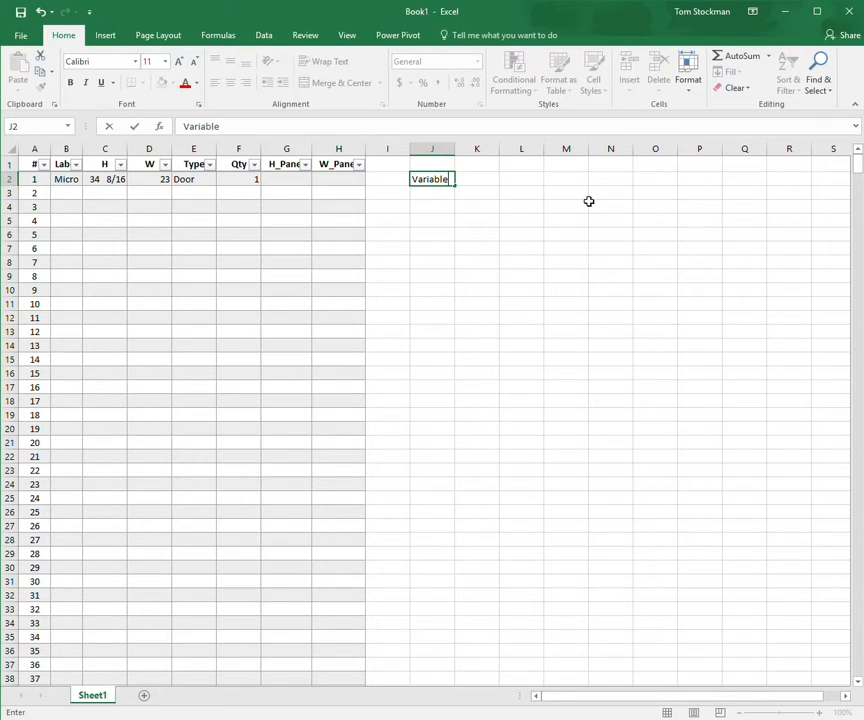
key(Return)
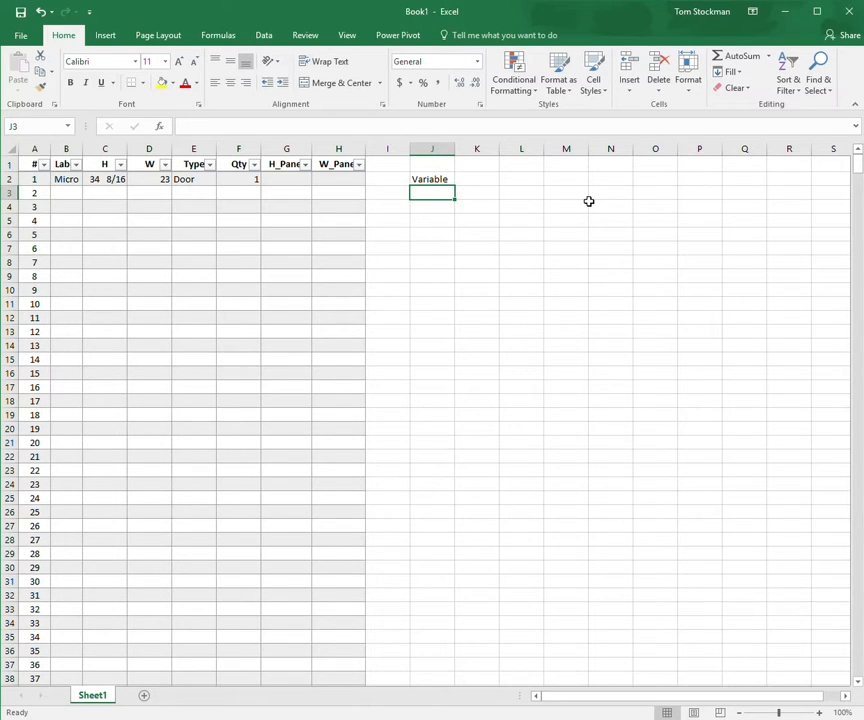
text(-)
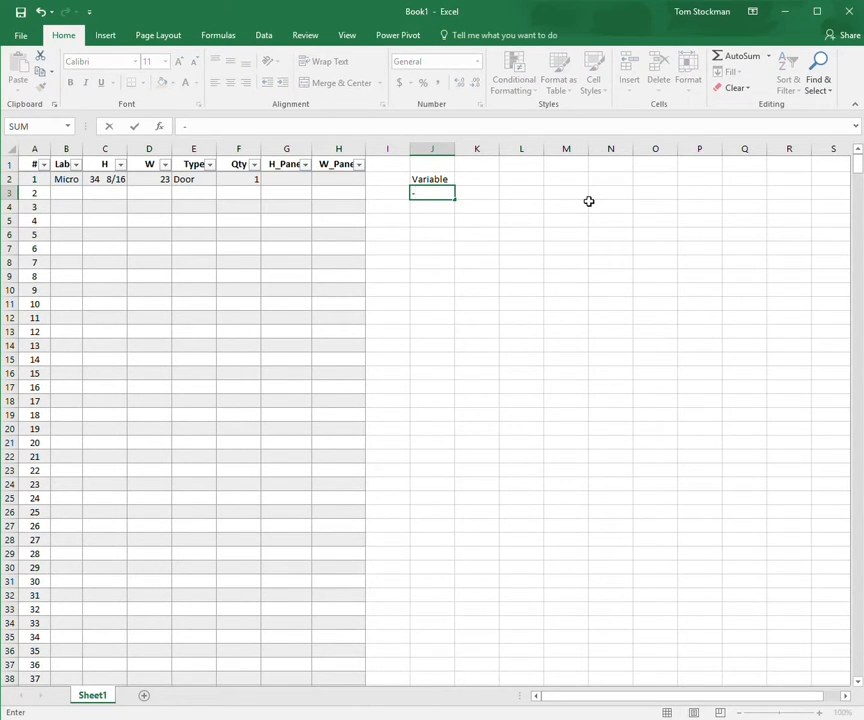
text(4  7/16)
key(Return)
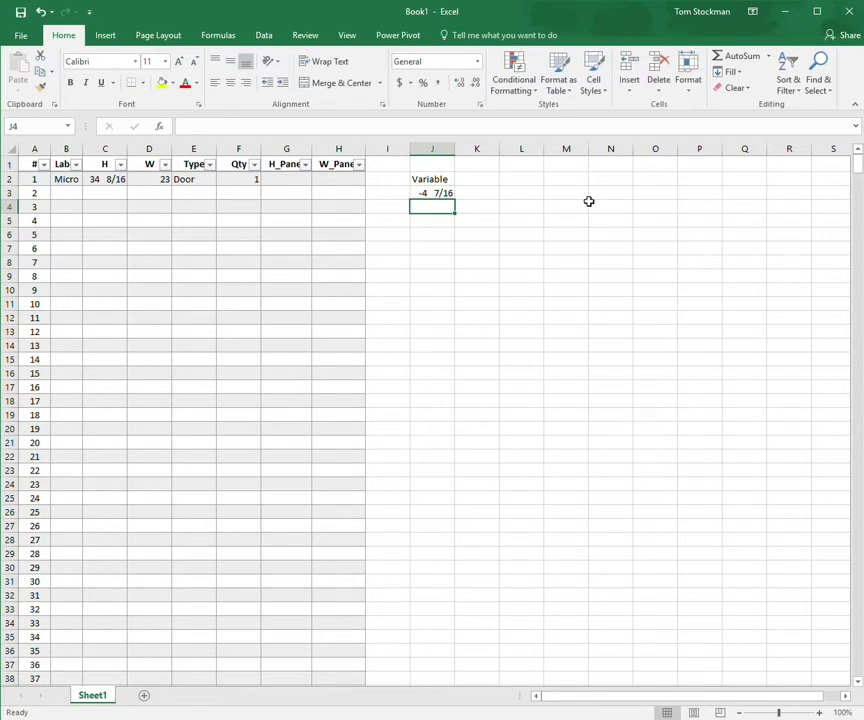
click(442, 195)
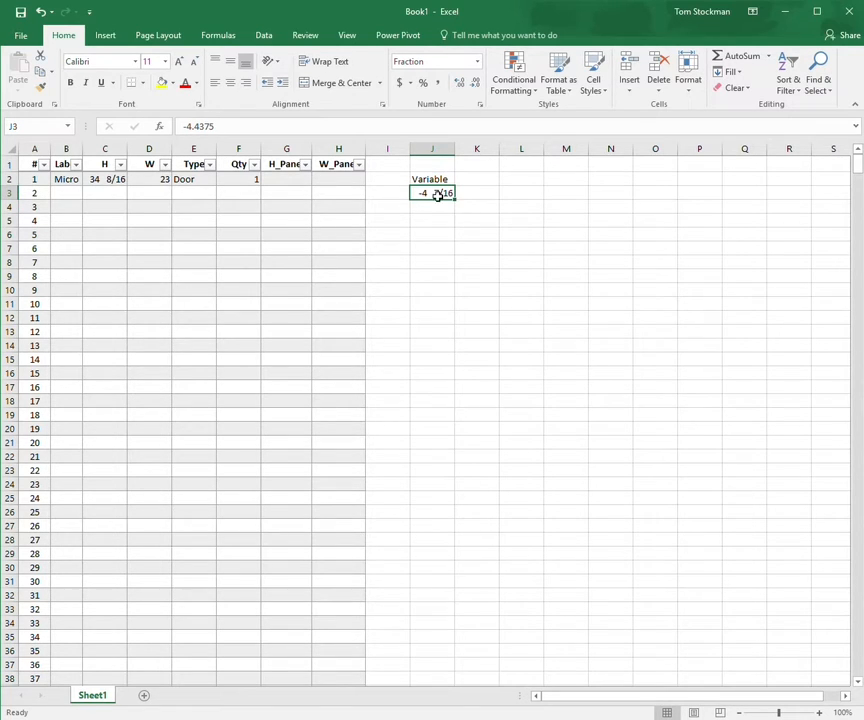
click(585, 359)
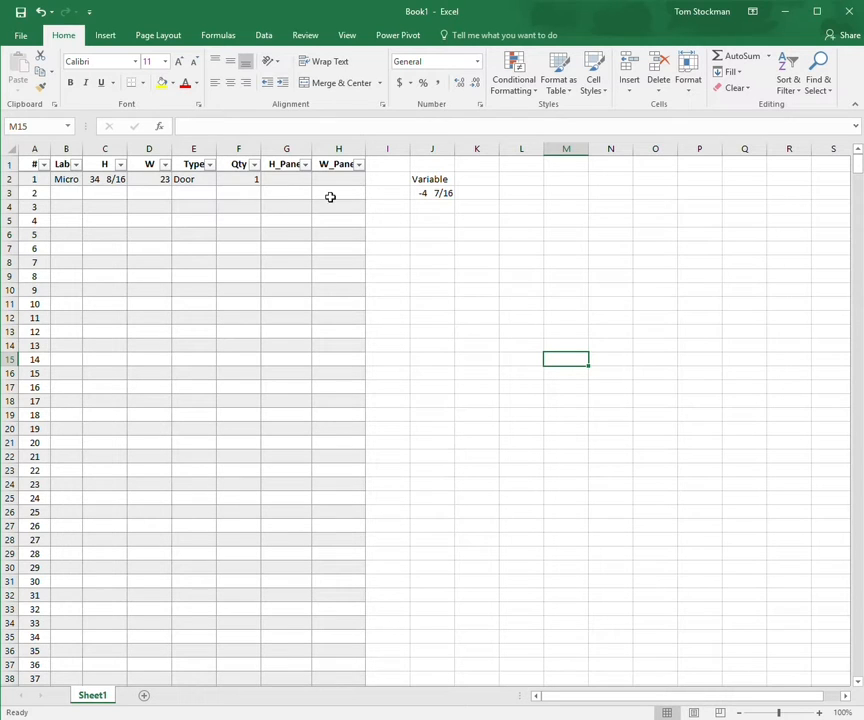
Make the Variable label in J2 bold
click(438, 181)
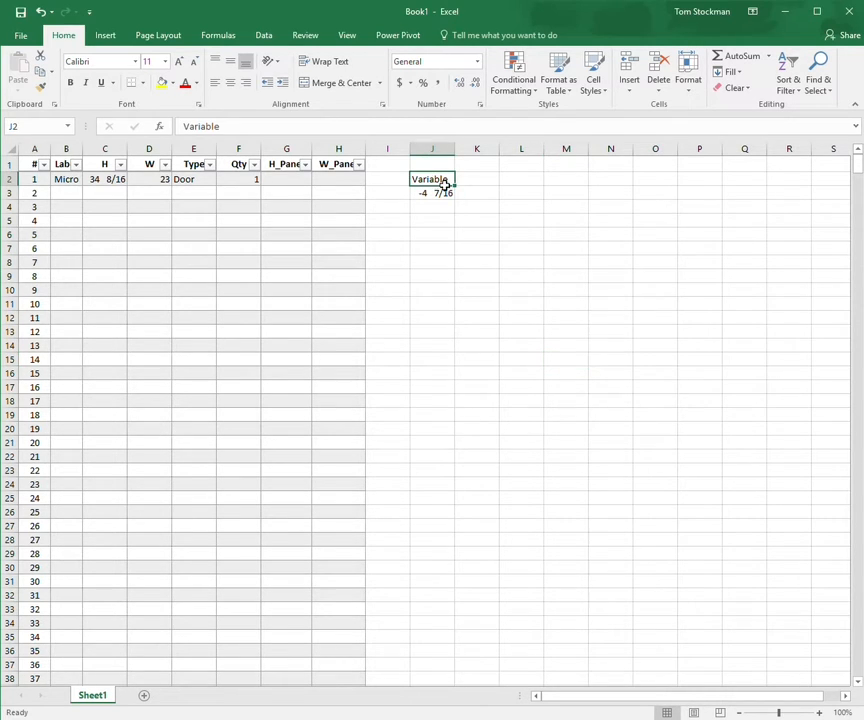
key(ctrl+b)
click(534, 227)
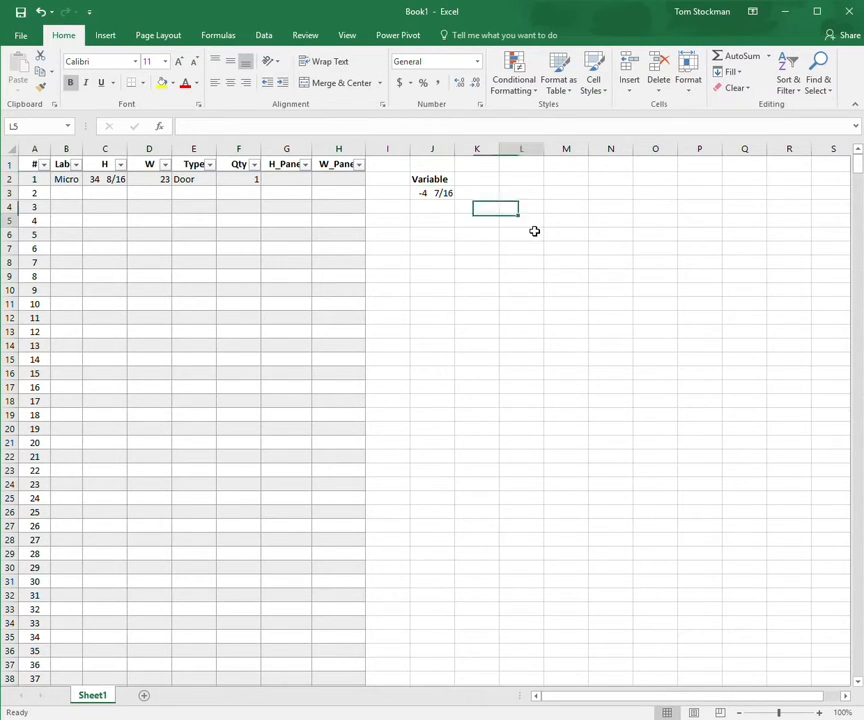
Enter the panel height formula =[@H]+J3 in G2, adding the variable to the row's H value
click(275, 181)
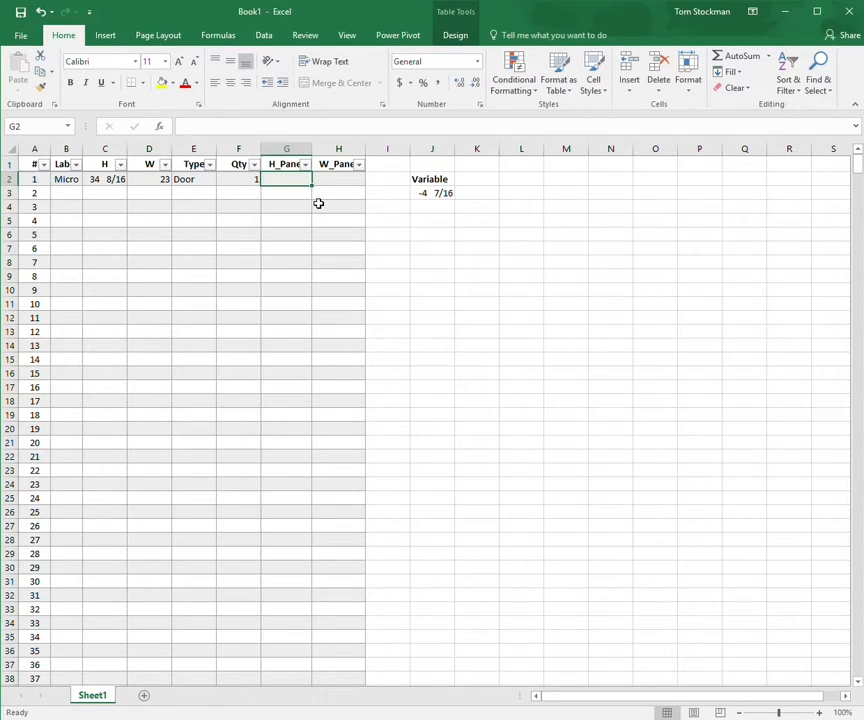
text(=)
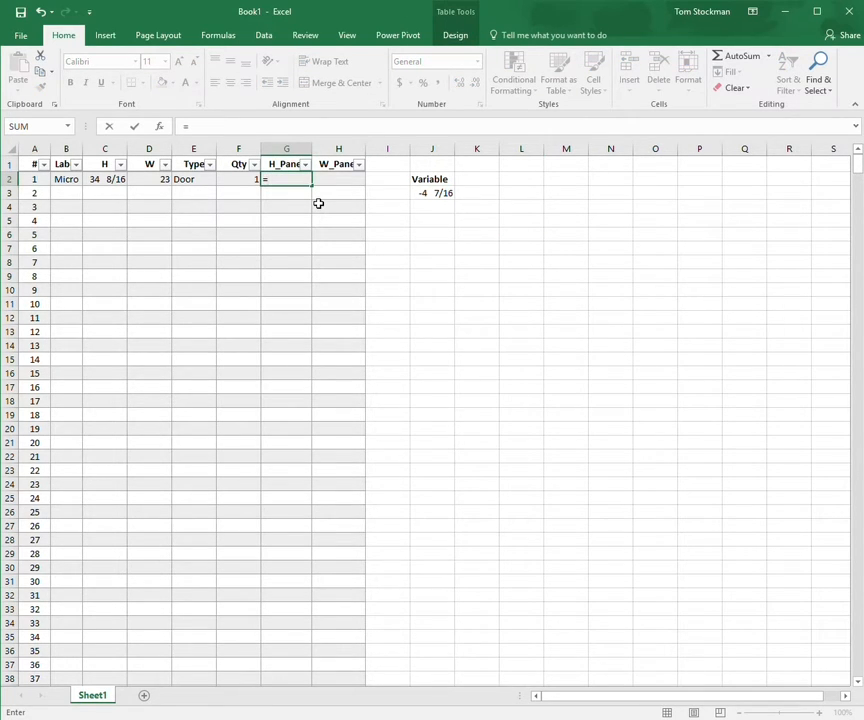
click(112, 180)
text(-)
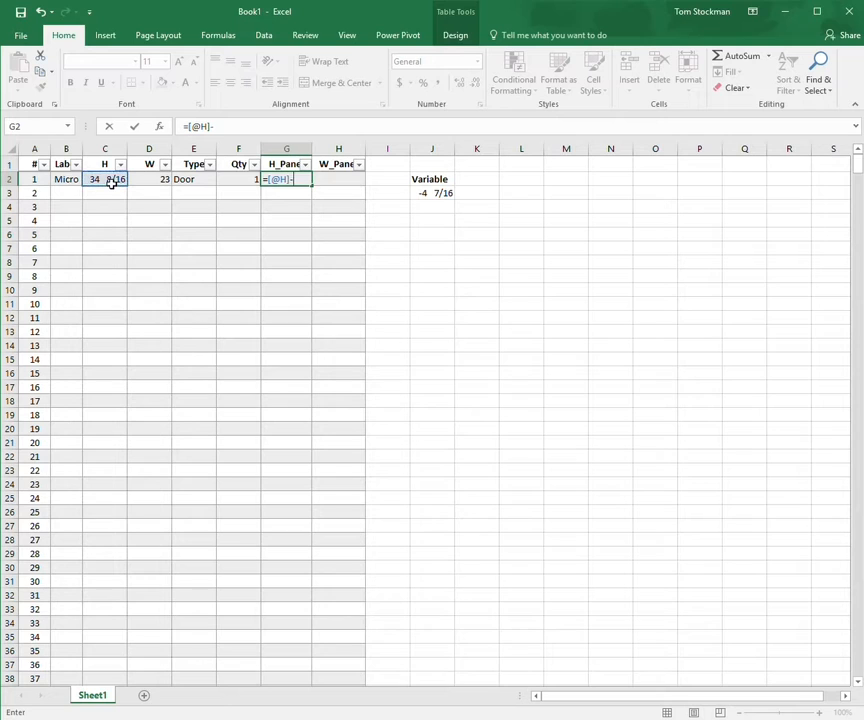
click(444, 197)
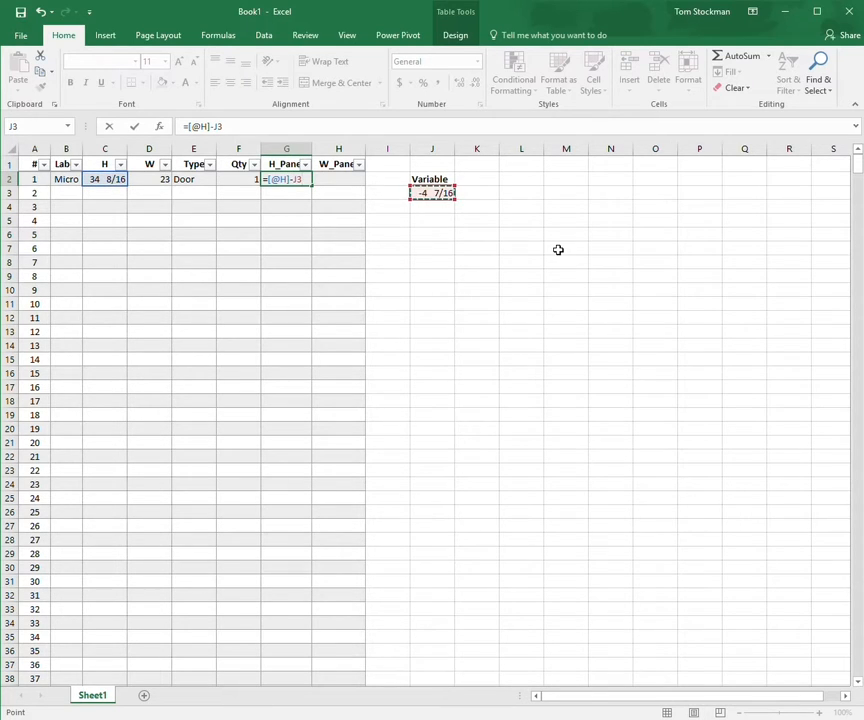
click(220, 128)
key(BackSpace)
text(+)
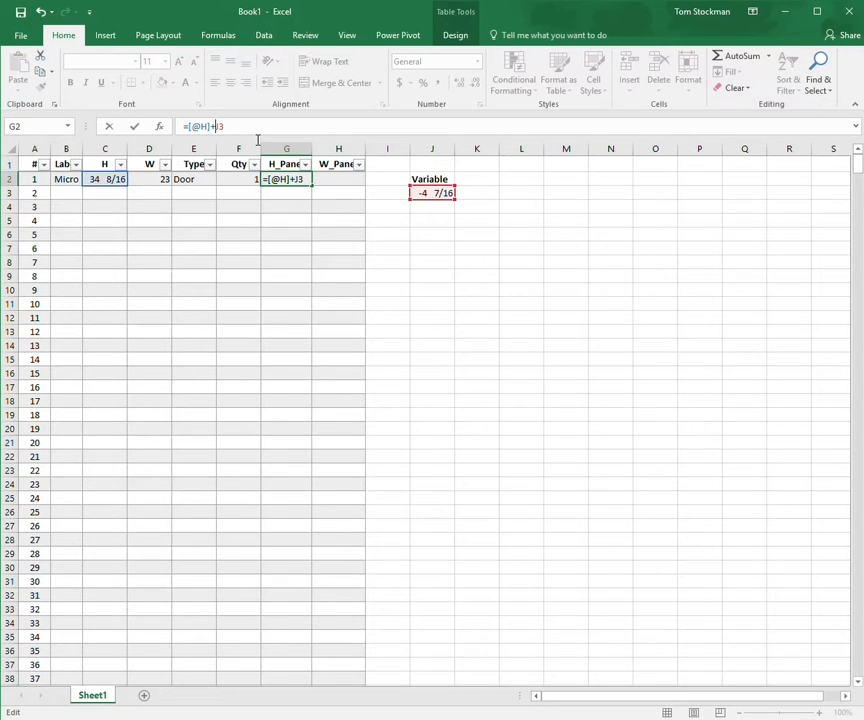
key(Return)
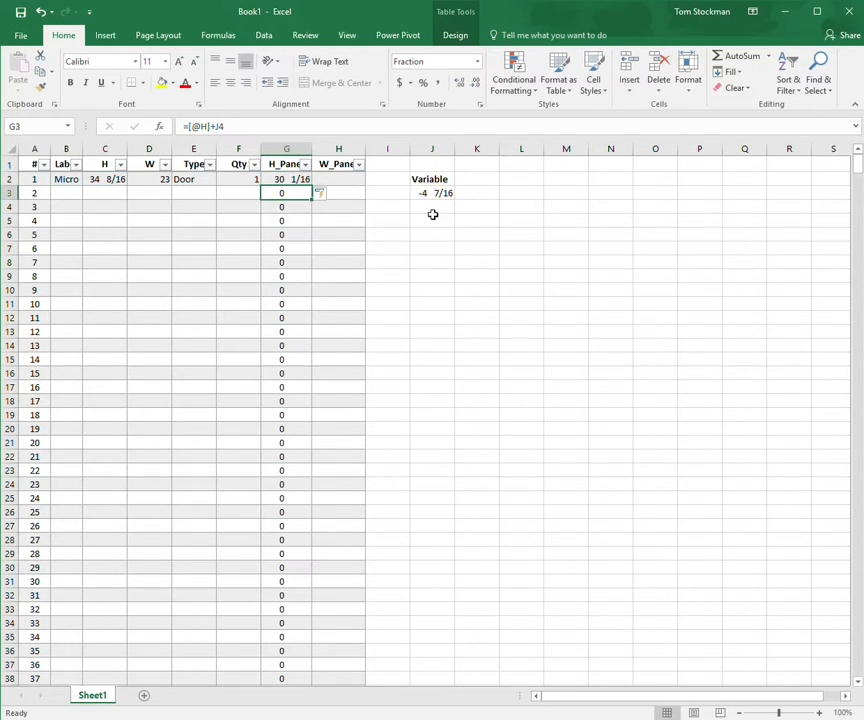
Fill the panel height formula from G2 down its column and check the copy in G3
click(433, 196)
click(297, 181)
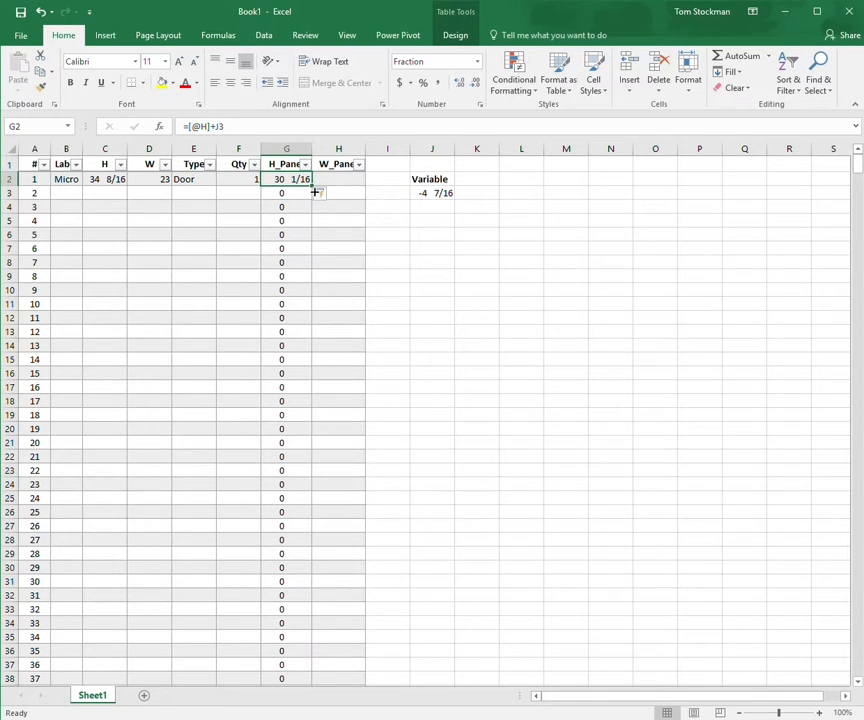
drag(313, 191, 316, 287)
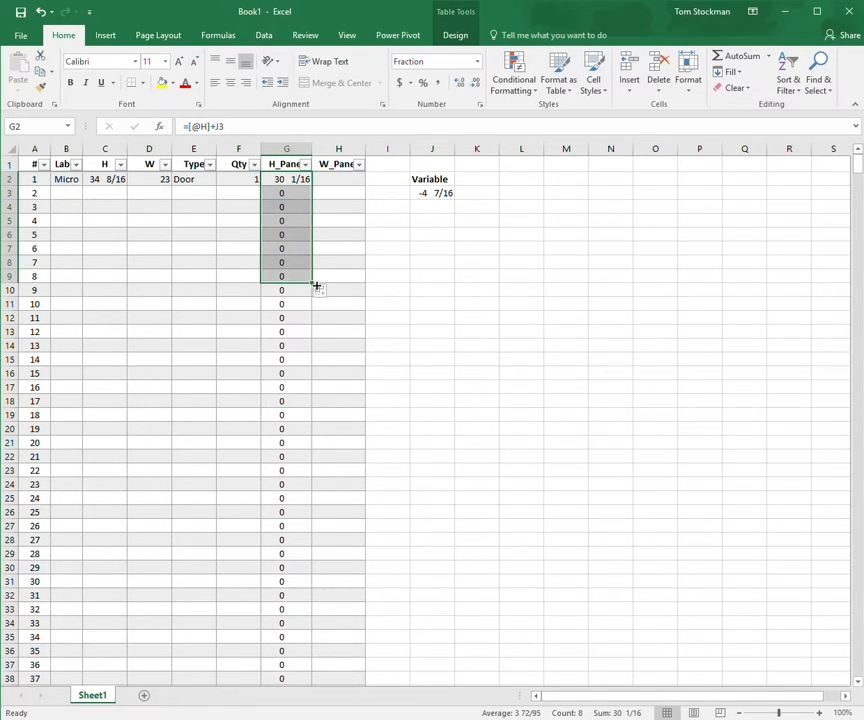
click(350, 251)
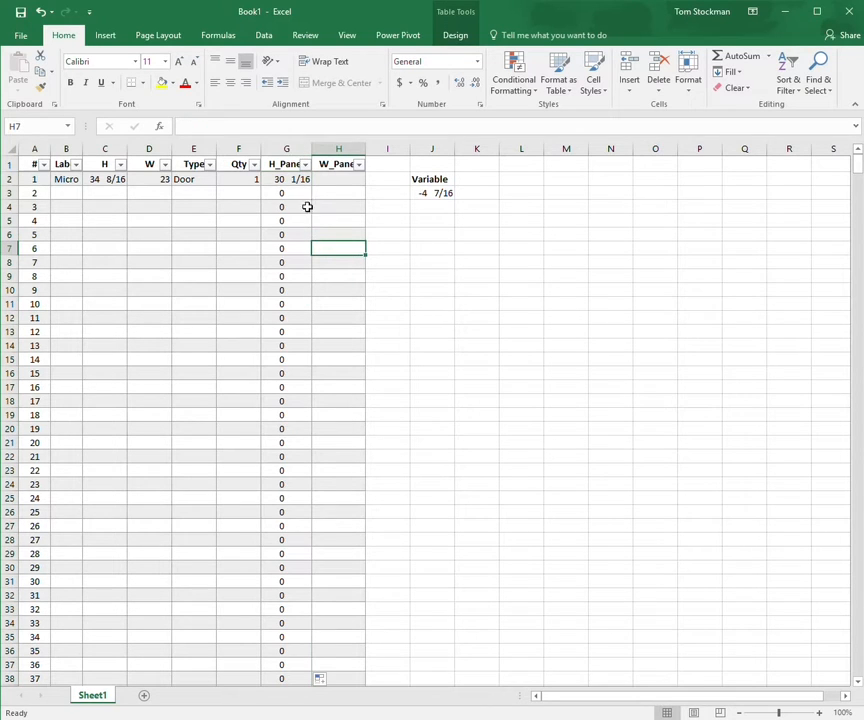
click(299, 198)
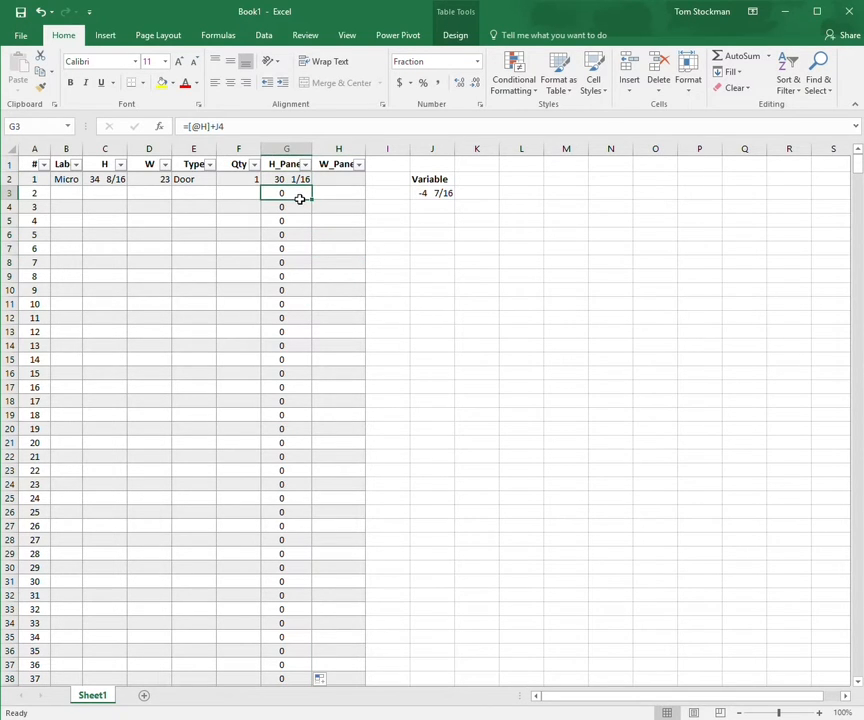
Enter 10 as the H value of row 2 in C3 to test the panel height formula
click(117, 195)
text(10)
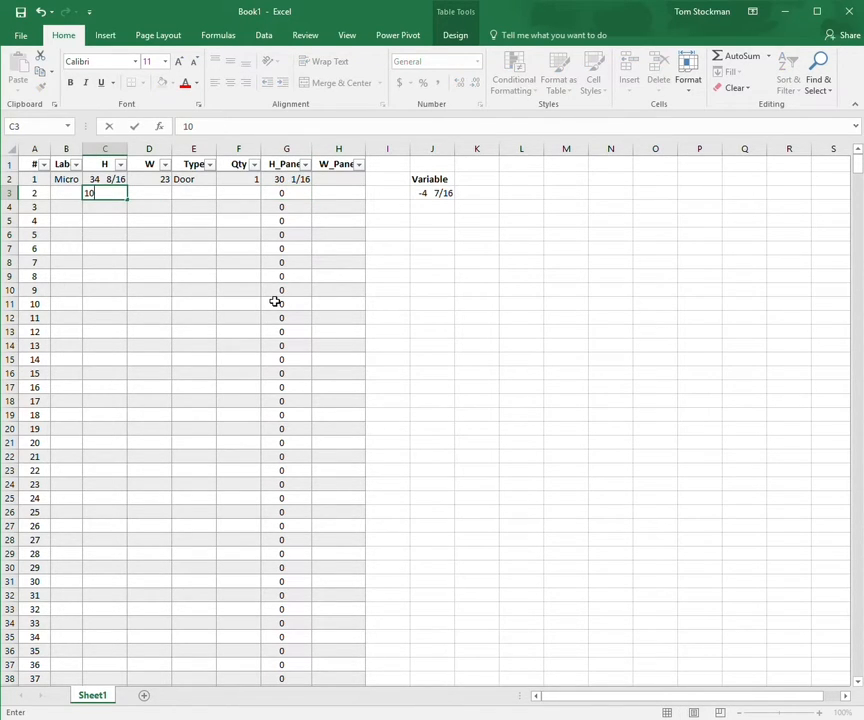
key(Return)
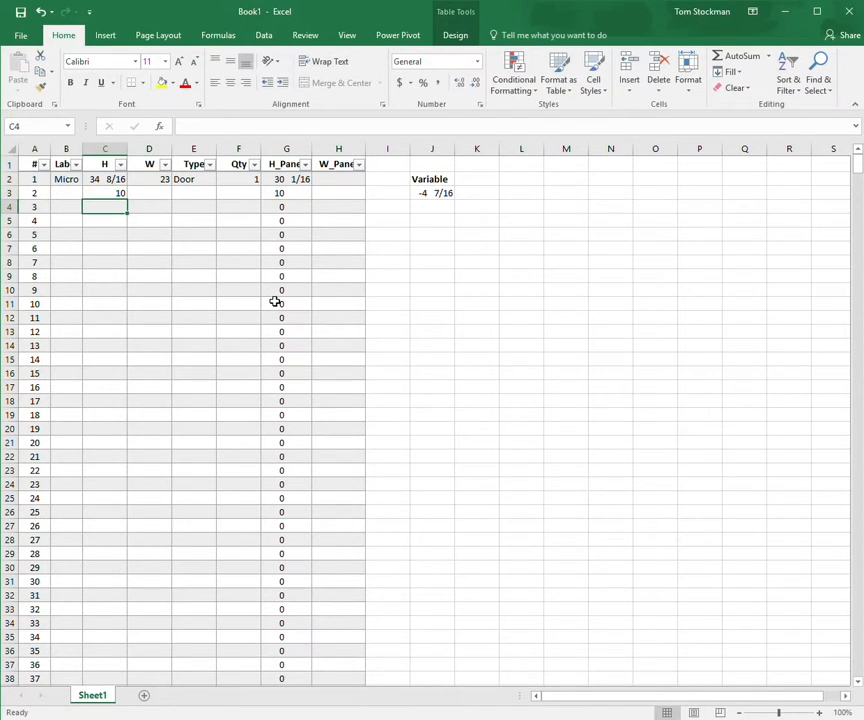
Examine the panel height formulas in G2 through G4 and compare which H and variable cells they reference
click(283, 193)
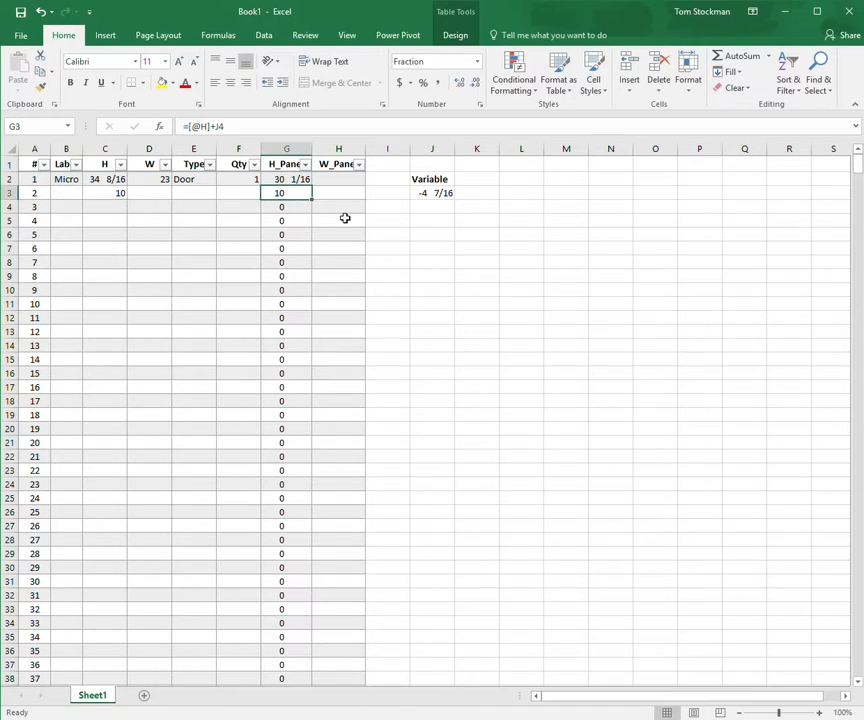
click(289, 179)
click(256, 132)
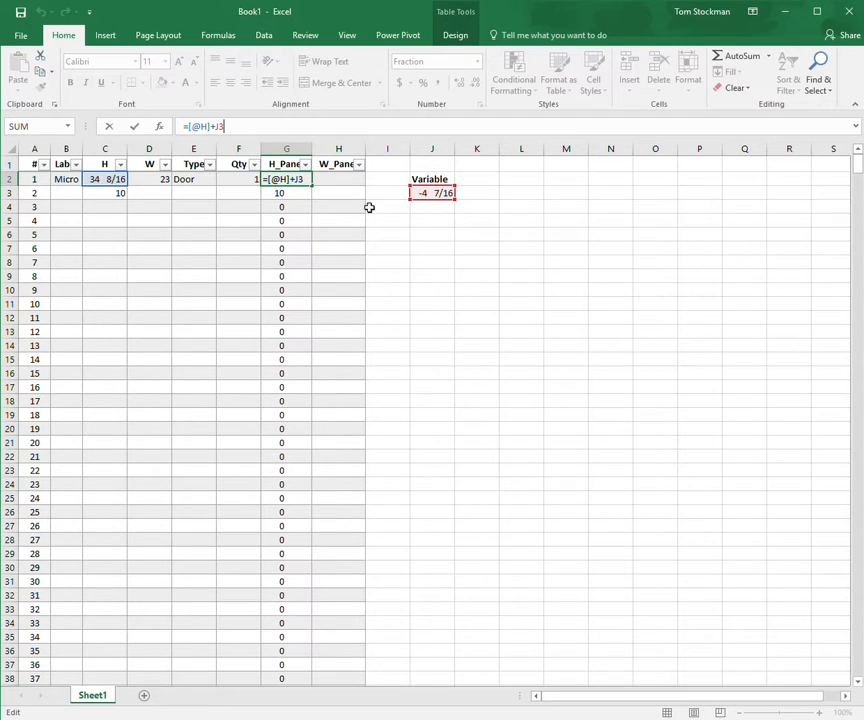
key(Return)
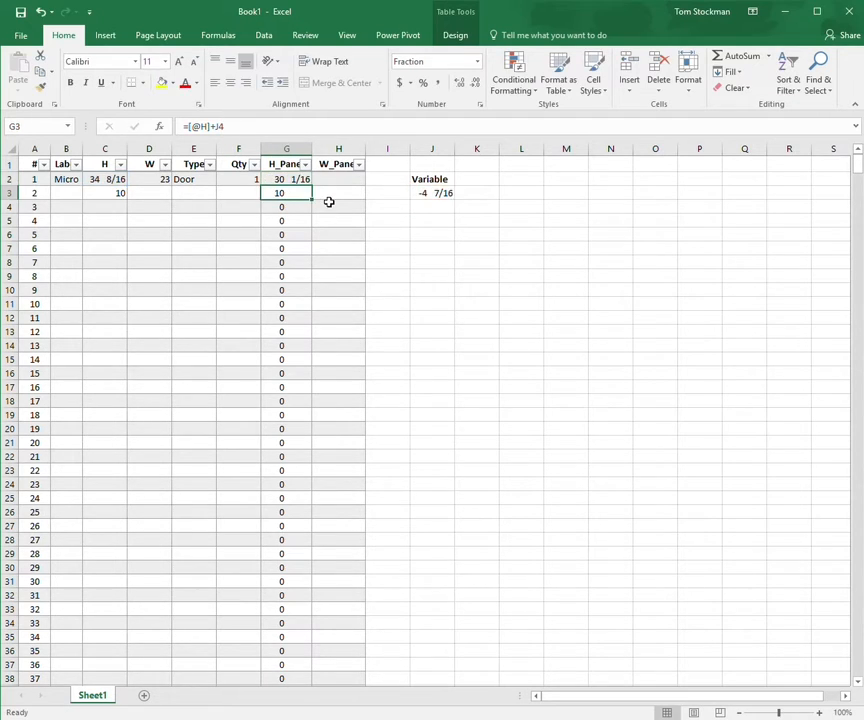
click(262, 133)
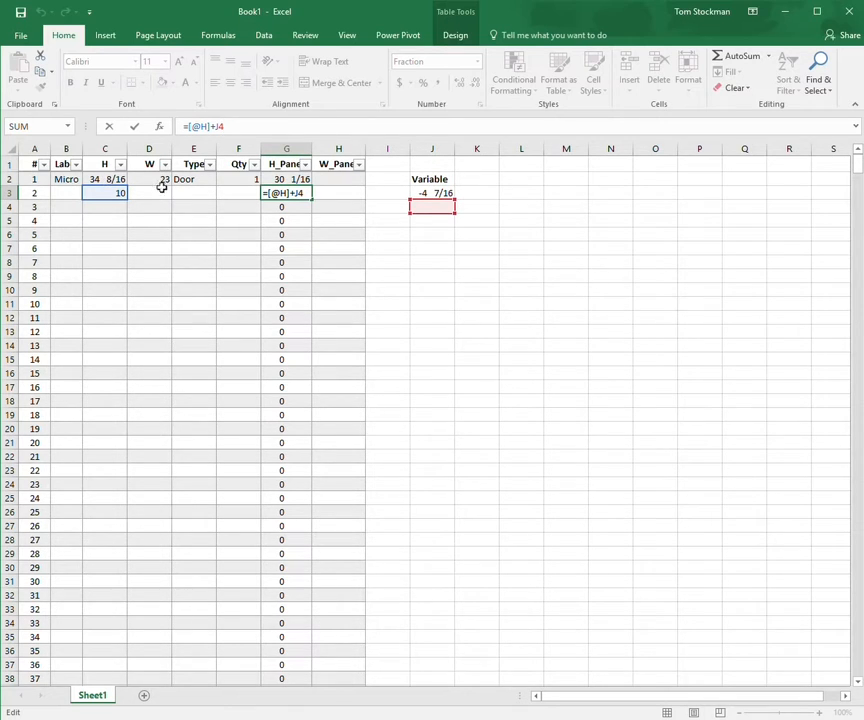
key(ctrl+Return)
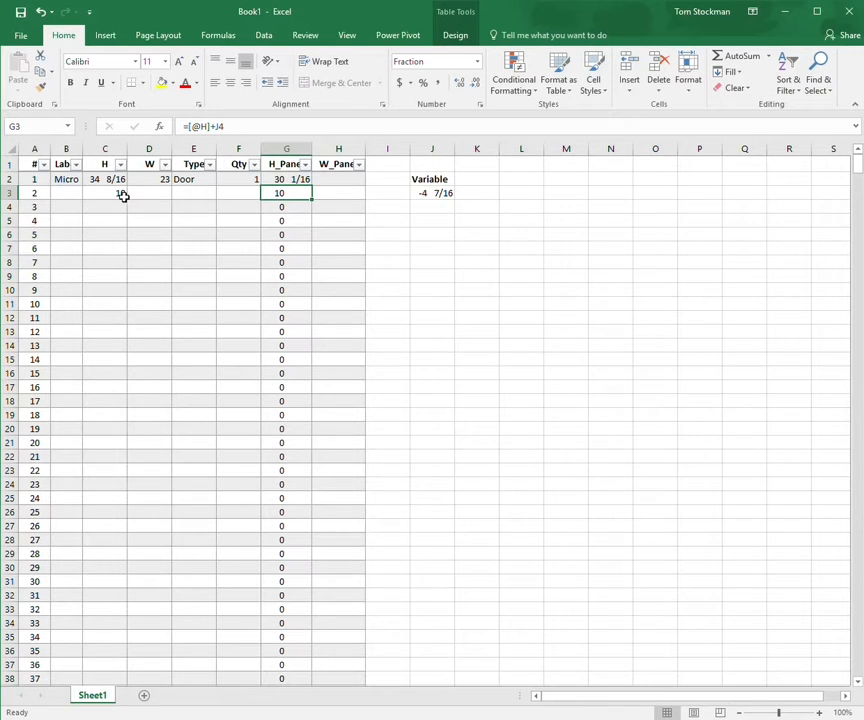
click(281, 208)
click(112, 207)
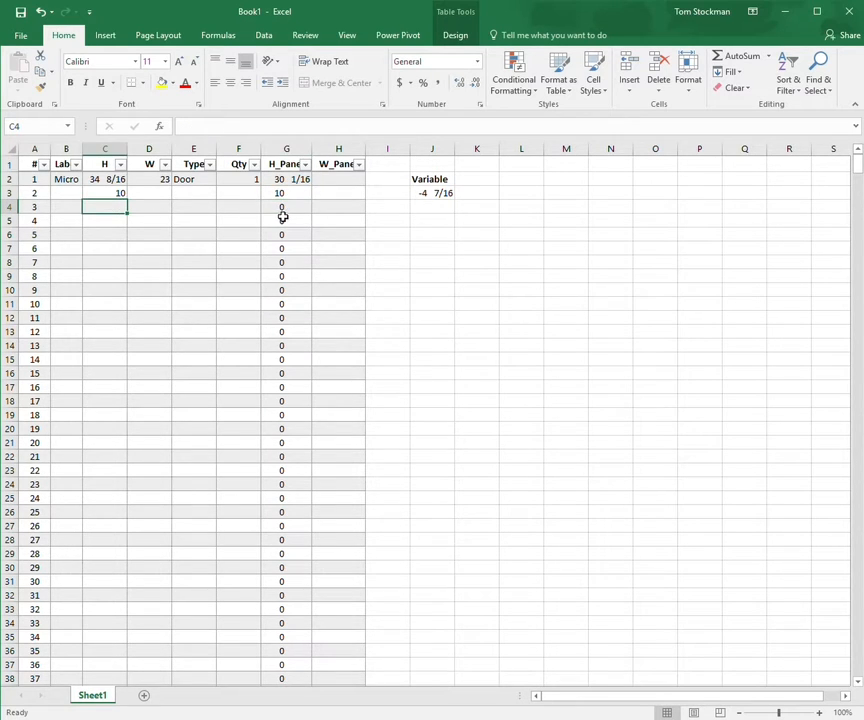
click(283, 209)
Try copying the variable from J3 down column J to J12, and undo the fill
click(428, 195)
double_click(432, 195)
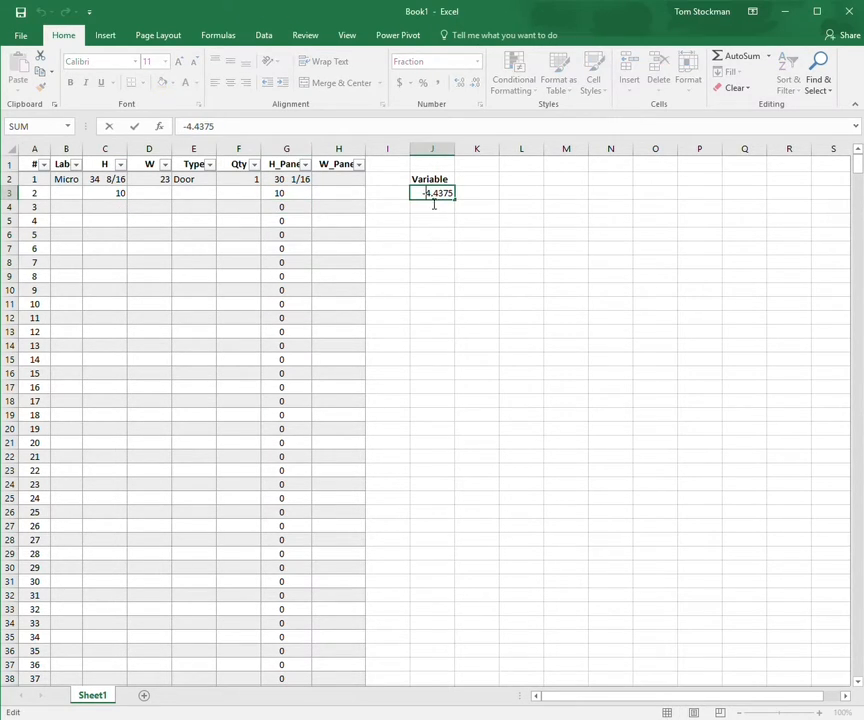
click(465, 278)
click(452, 195)
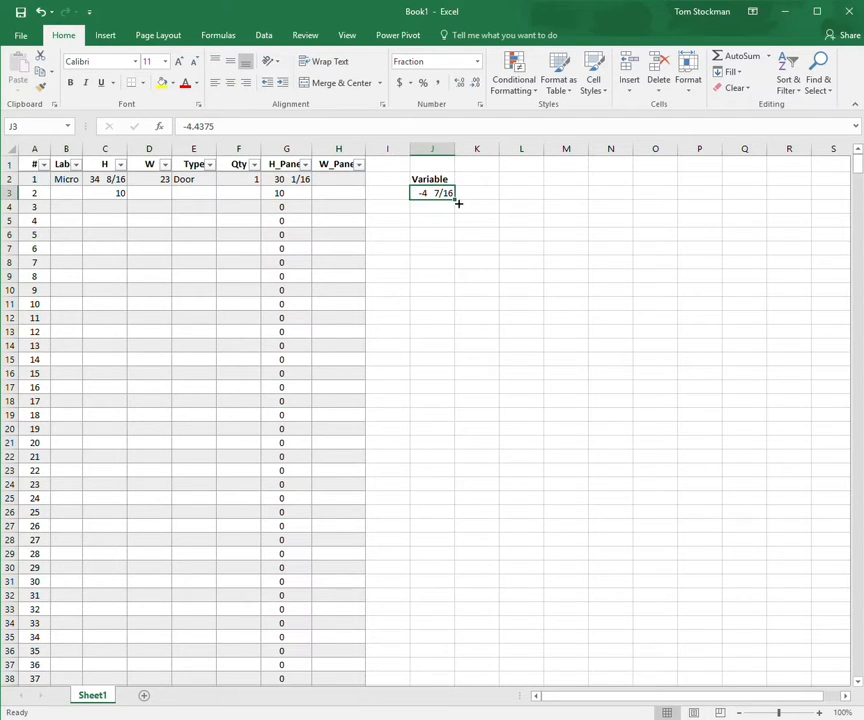
drag(456, 200, 456, 324)
click(646, 434)
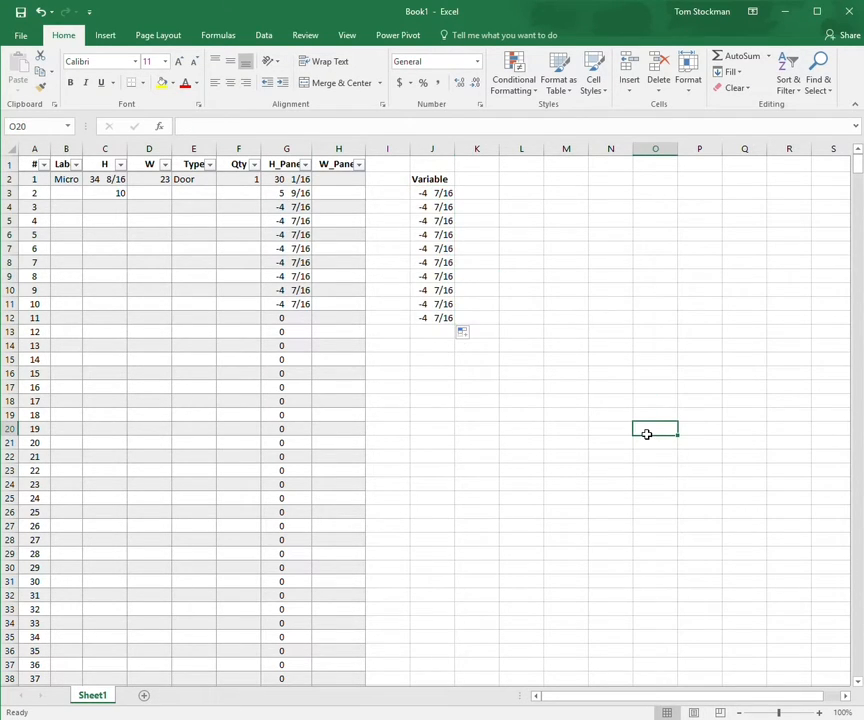
key(ctrl+z)
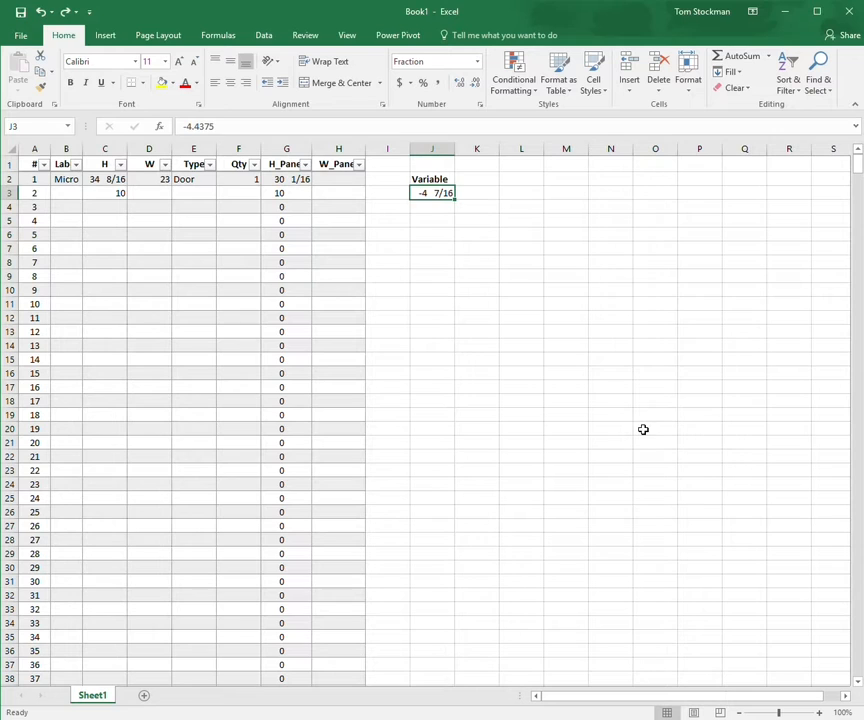
Make the variable reference absolute in the G2 panel height formula, giving =[@H]+$J$3, and fill it to G3
click(584, 279)
click(445, 199)
click(304, 180)
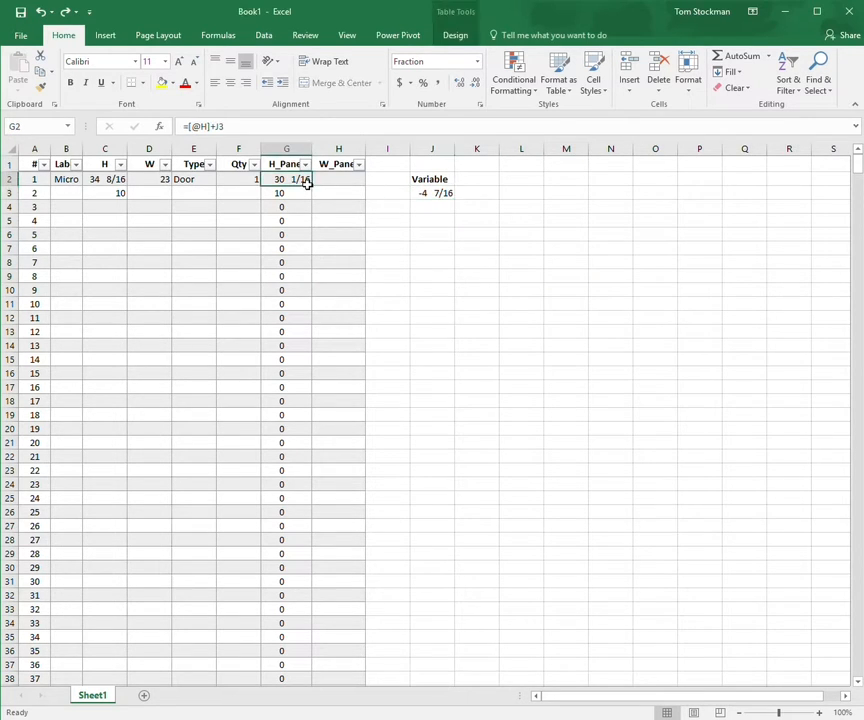
click(225, 128)
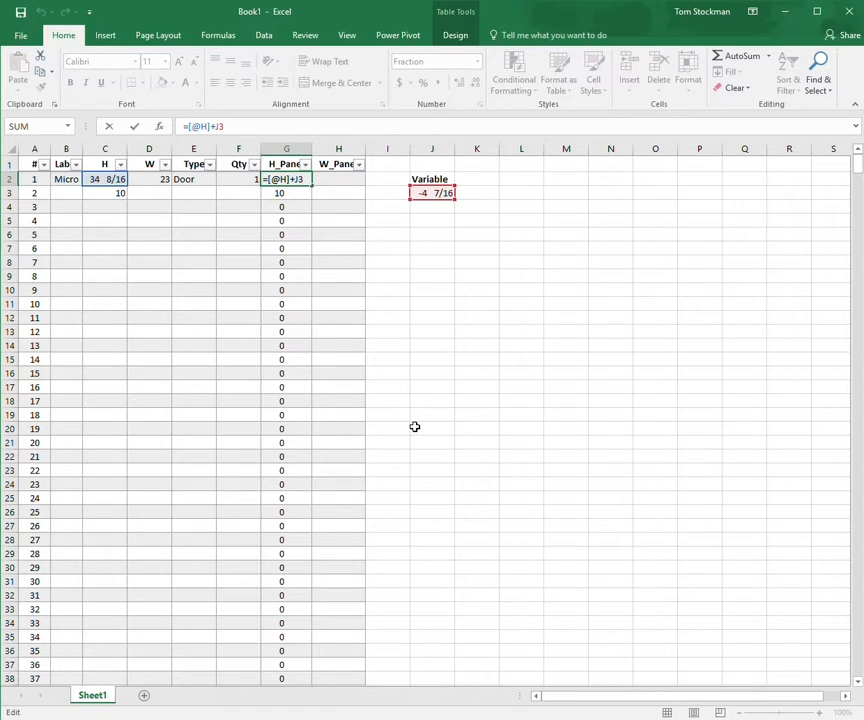
key(F4)
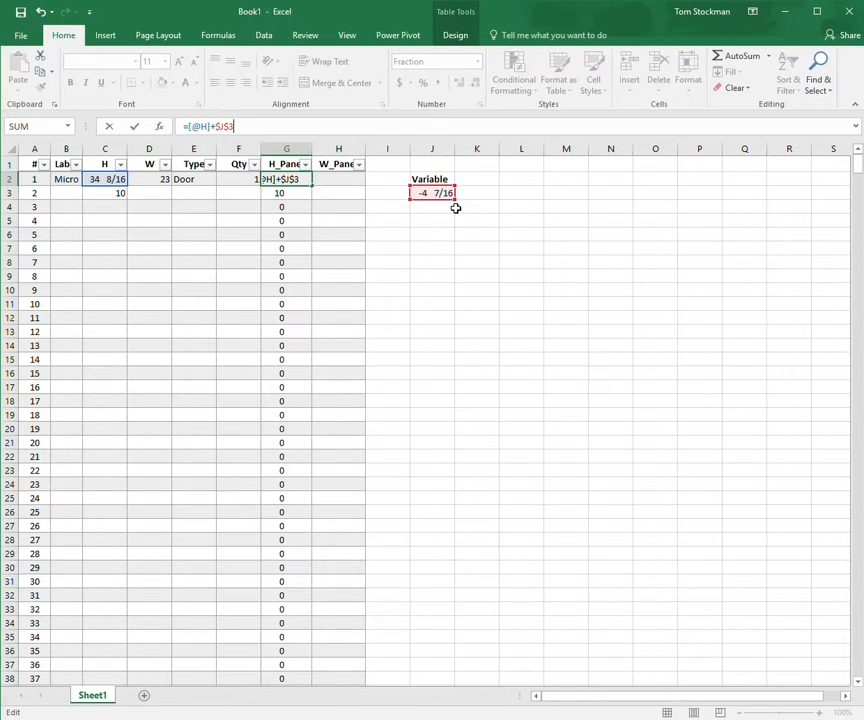
key(Return)
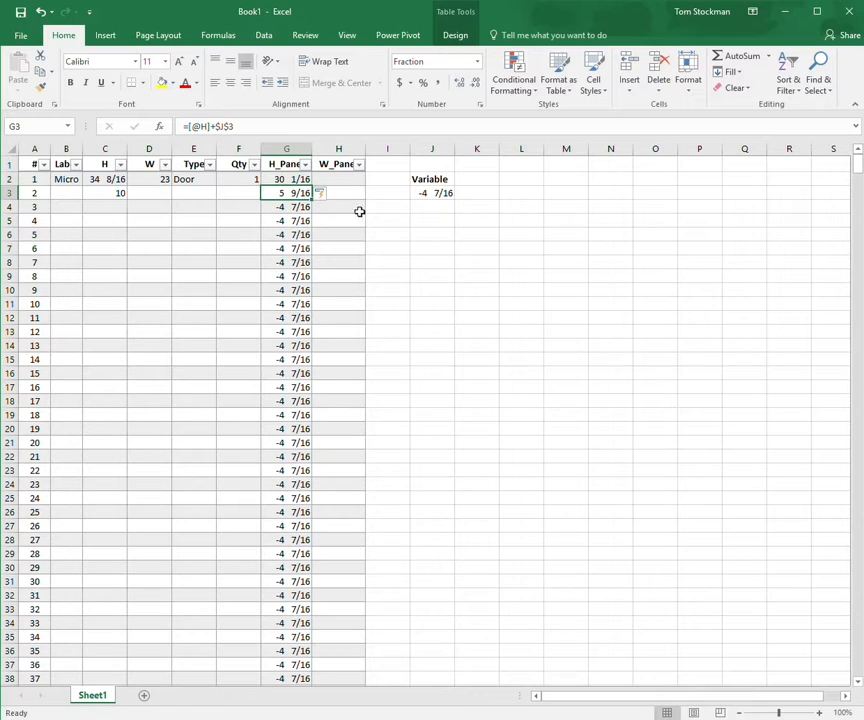
click(305, 181)
drag(311, 186, 293, 207)
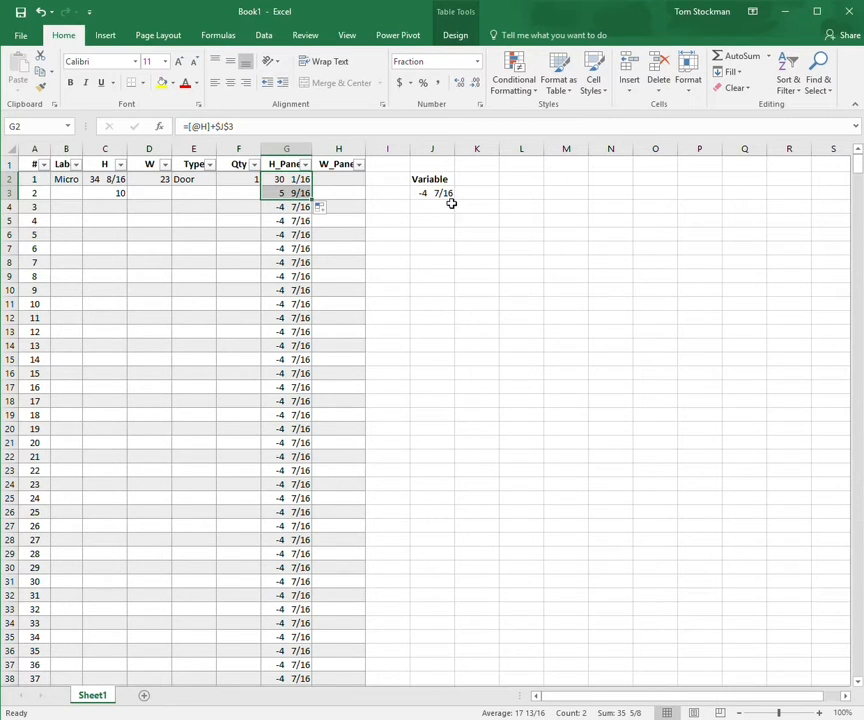
click(561, 234)
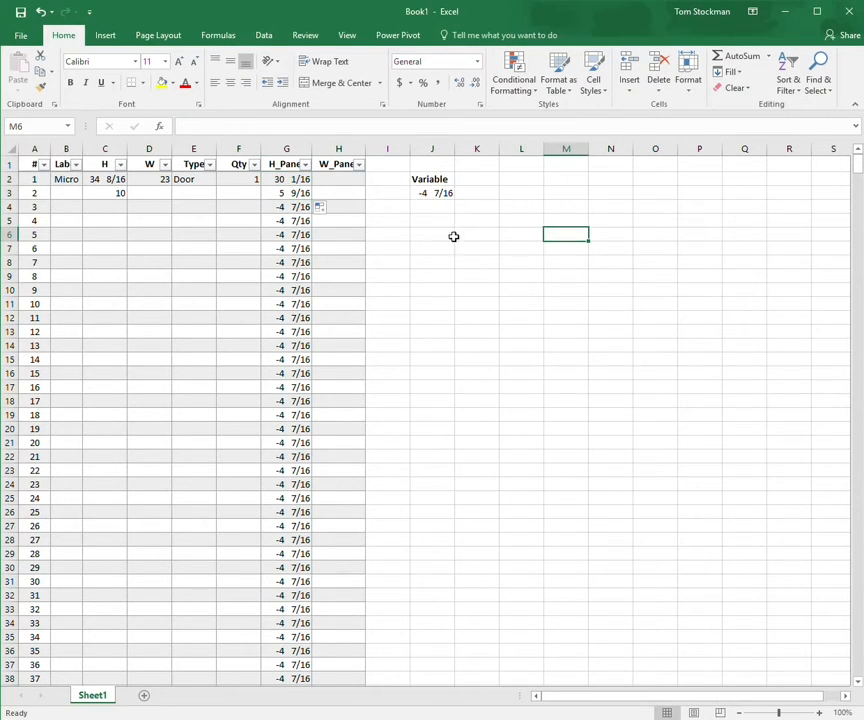
Fill the G2 formula across to H2 as =[@W]+$J$3 and apply it to the whole panel width column
click(301, 179)
drag(312, 189, 347, 190)
click(428, 278)
click(350, 181)
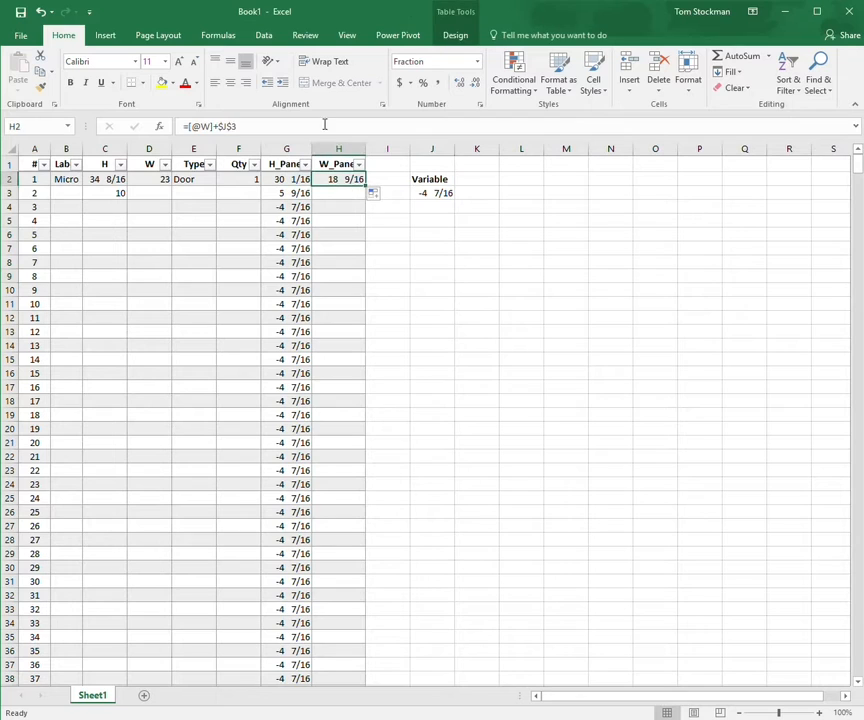
click(275, 130)
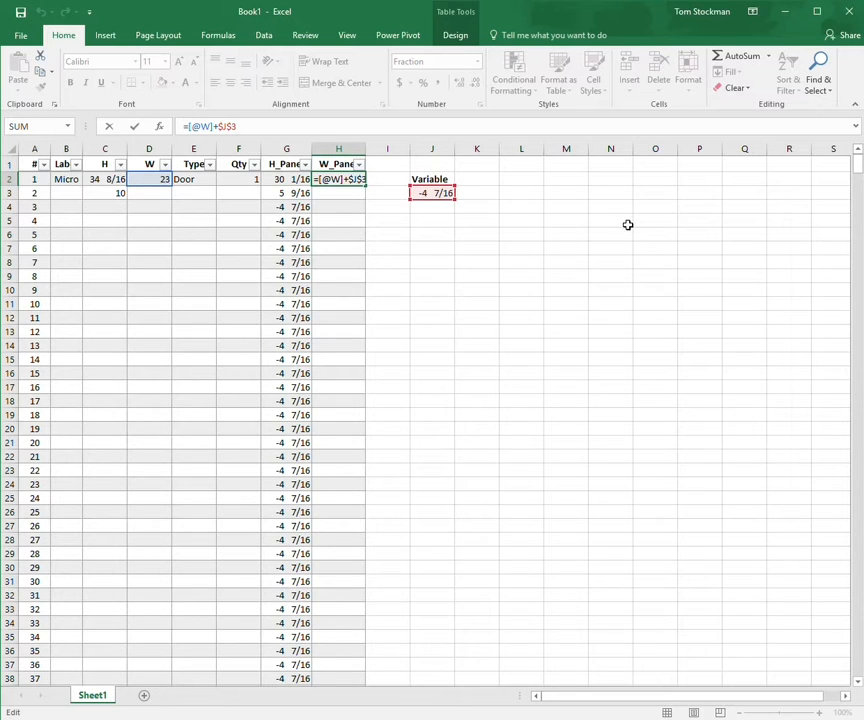
key(Return)
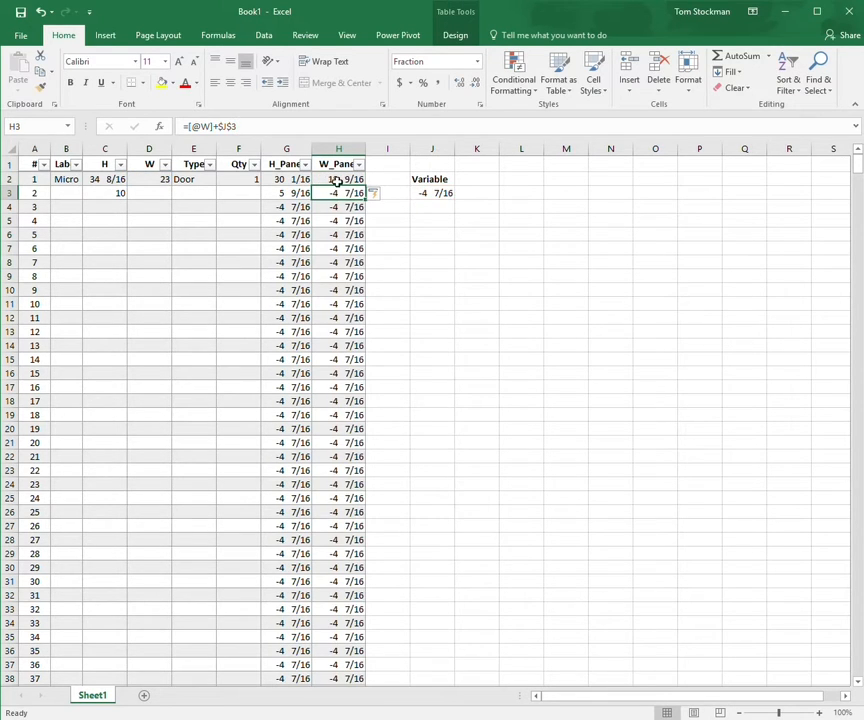
Examine the calculated panel heights and widths in the rows that have no sizes entered
drag(340, 179, 347, 285)
click(612, 306)
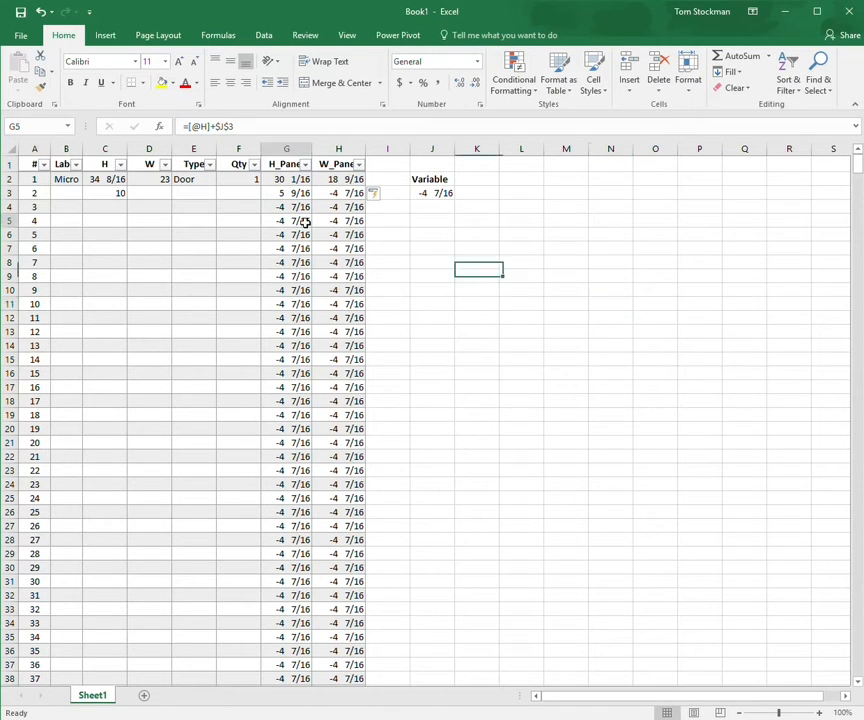
drag(305, 224, 355, 540)
click(557, 441)
drag(300, 262, 357, 362)
click(530, 318)
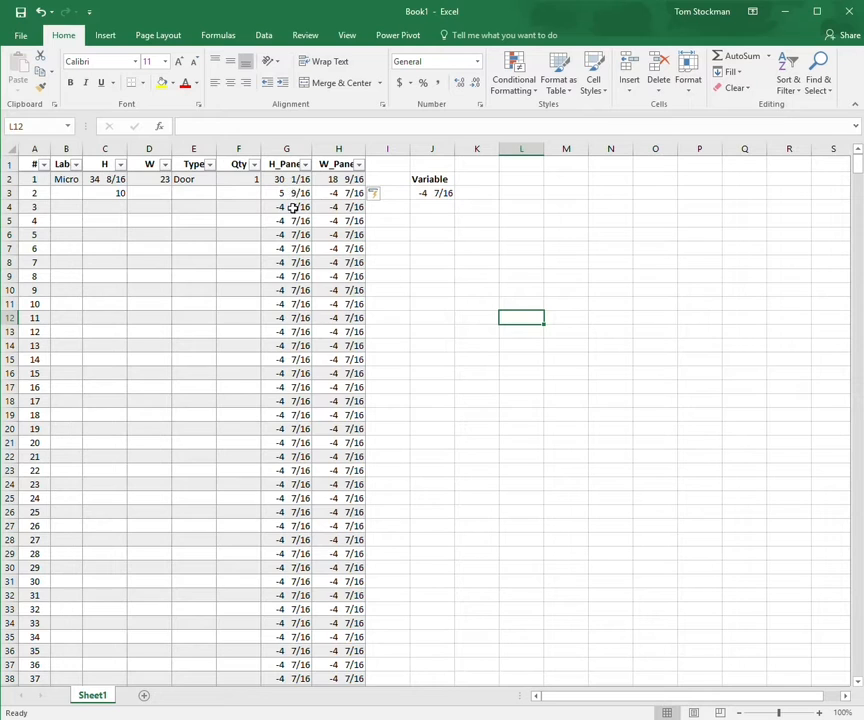
Change the G2 formula to =IF([@H]="","",[@H]+$J$3) to leave the panel height blank when H is empty
click(285, 182)
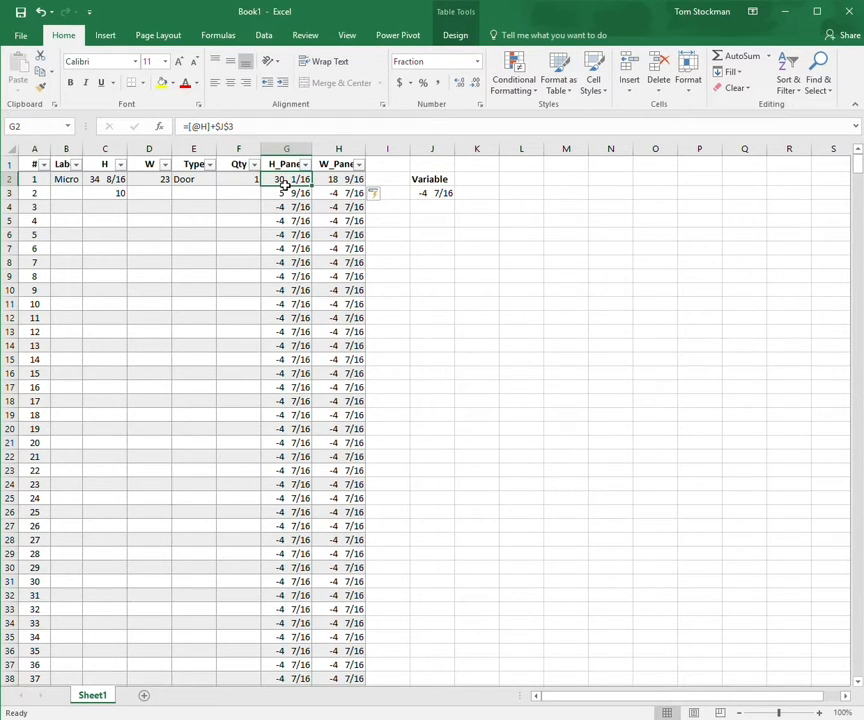
click(189, 127)
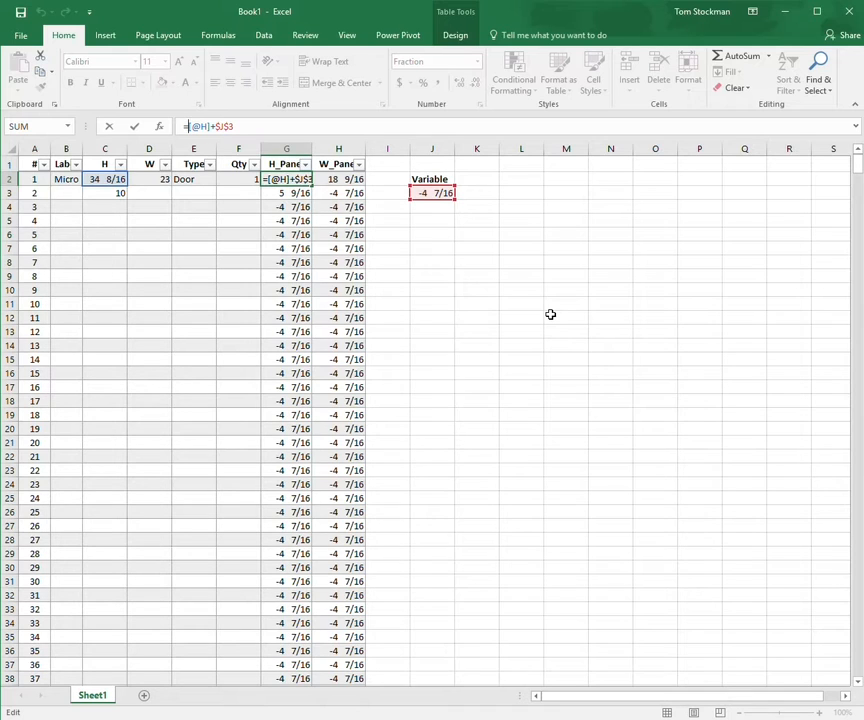
text(if()
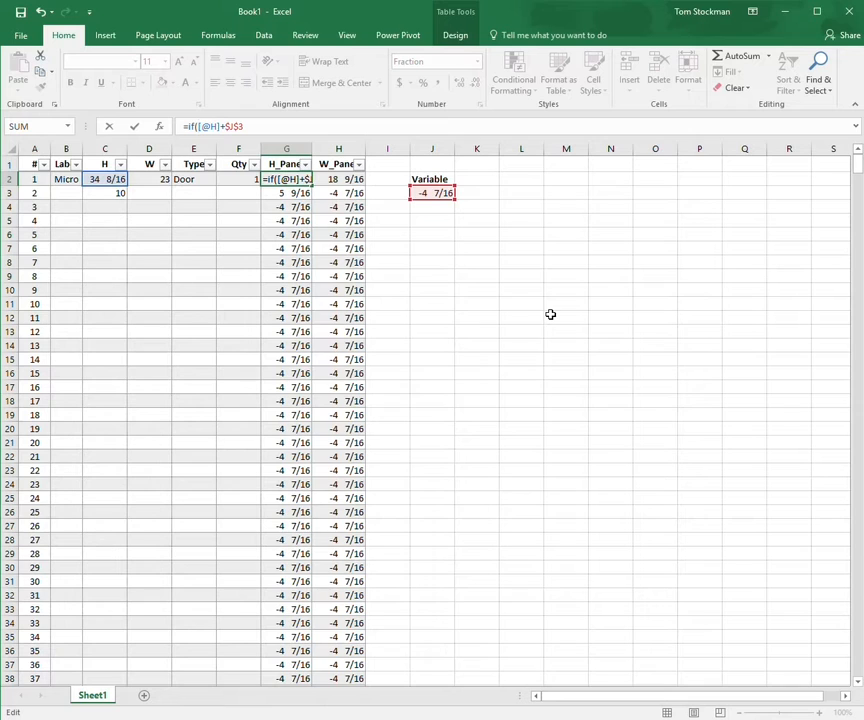
click(111, 181)
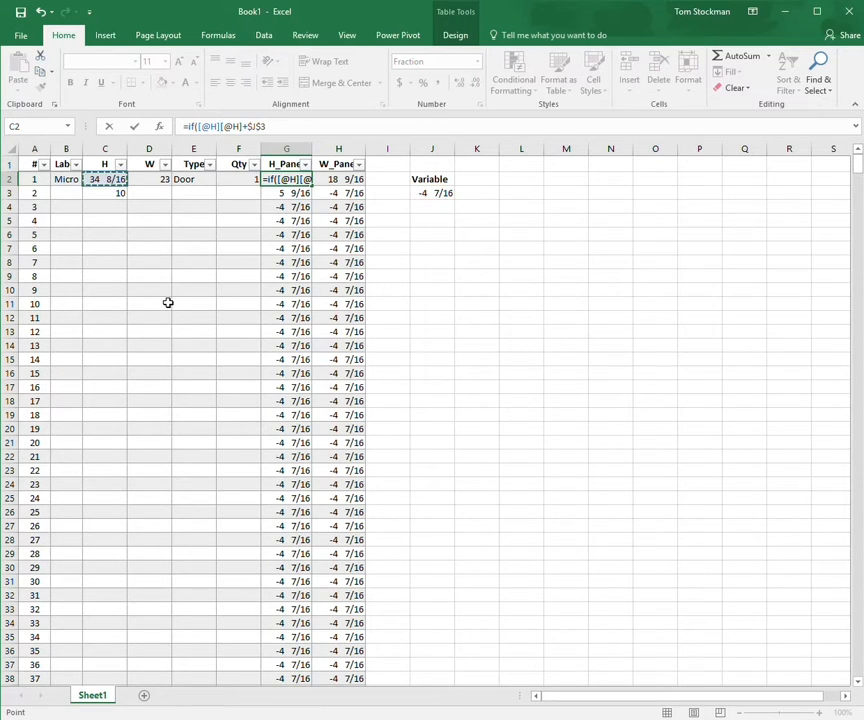
text(="")
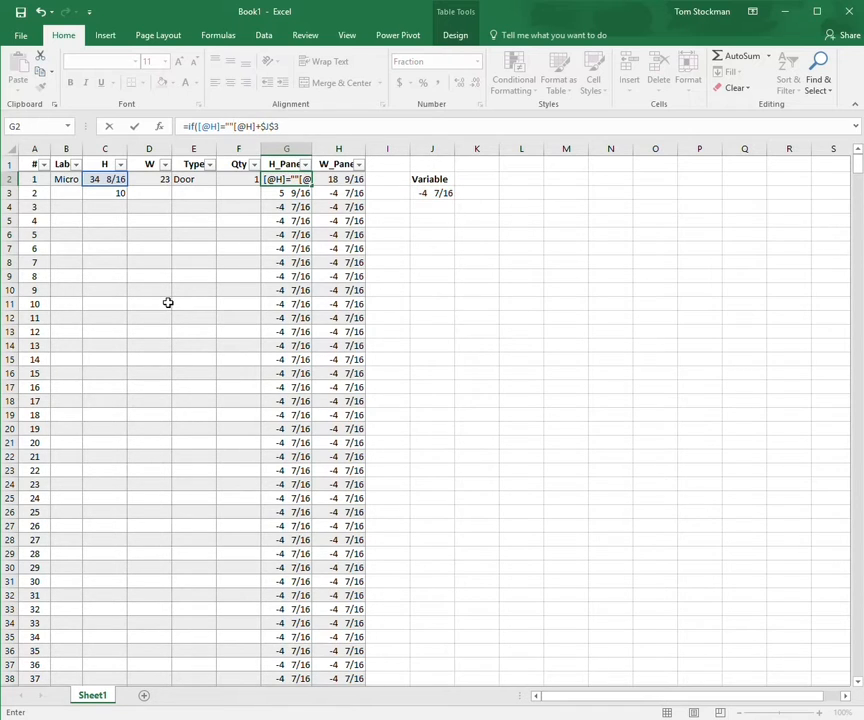
text(,)
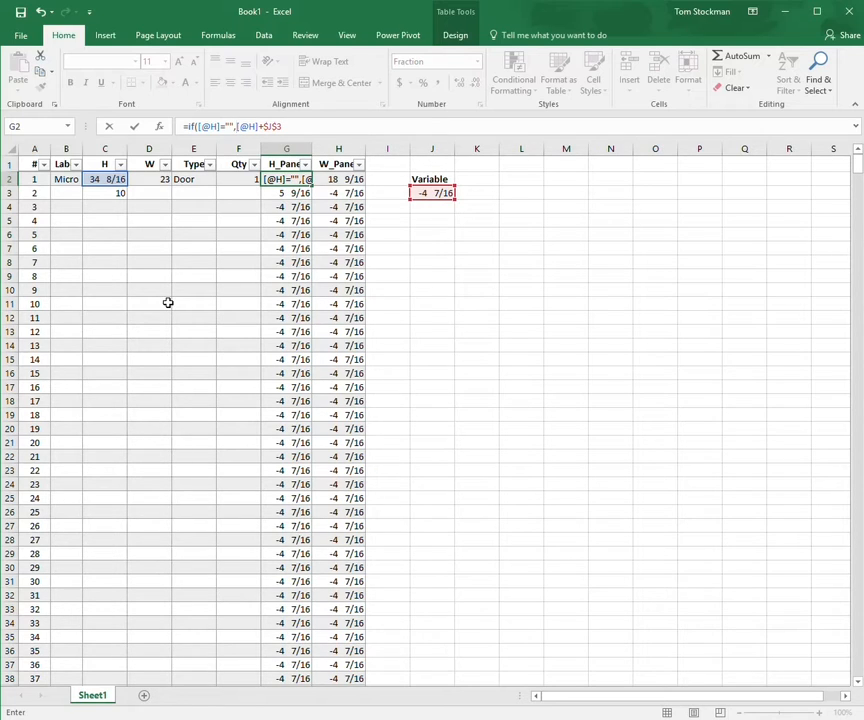
text("")
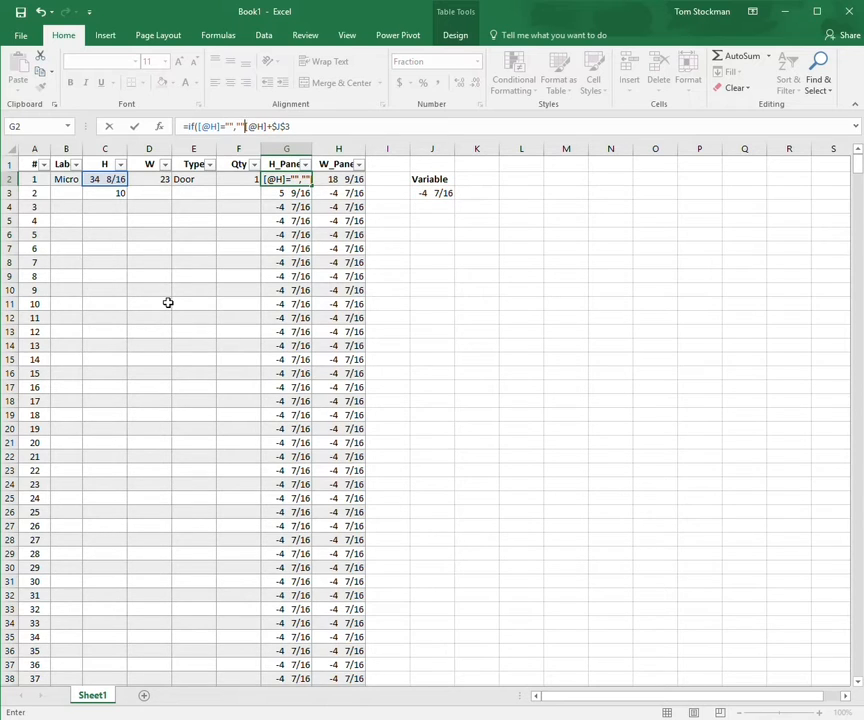
text(,)
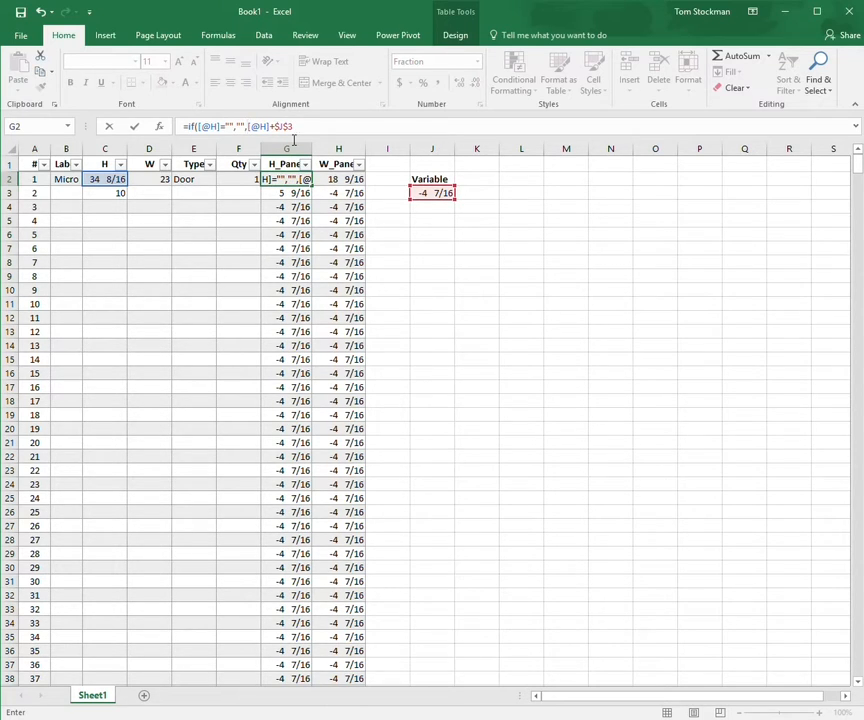
drag(296, 127, 182, 127)
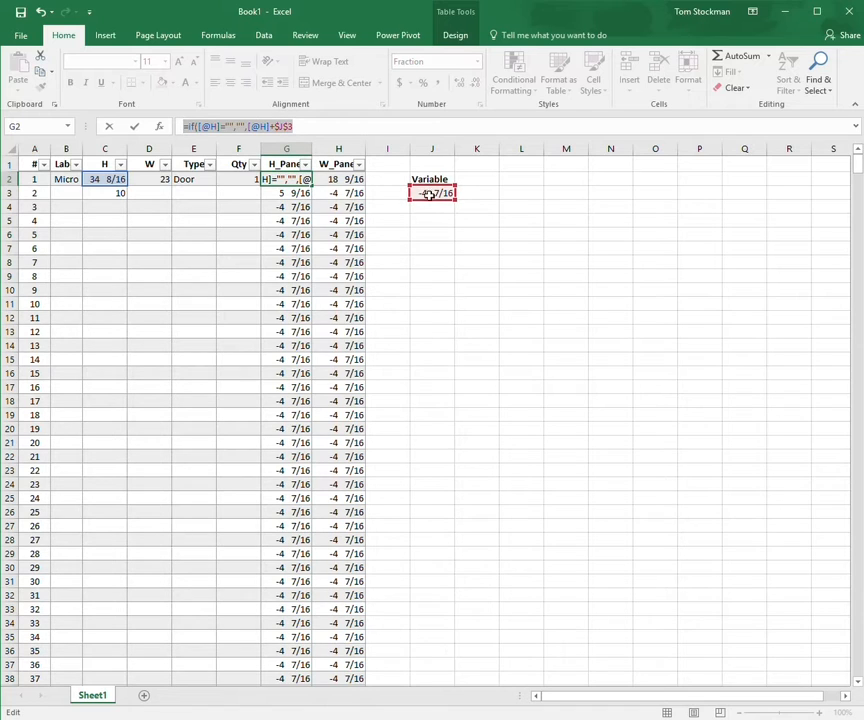
click(320, 133)
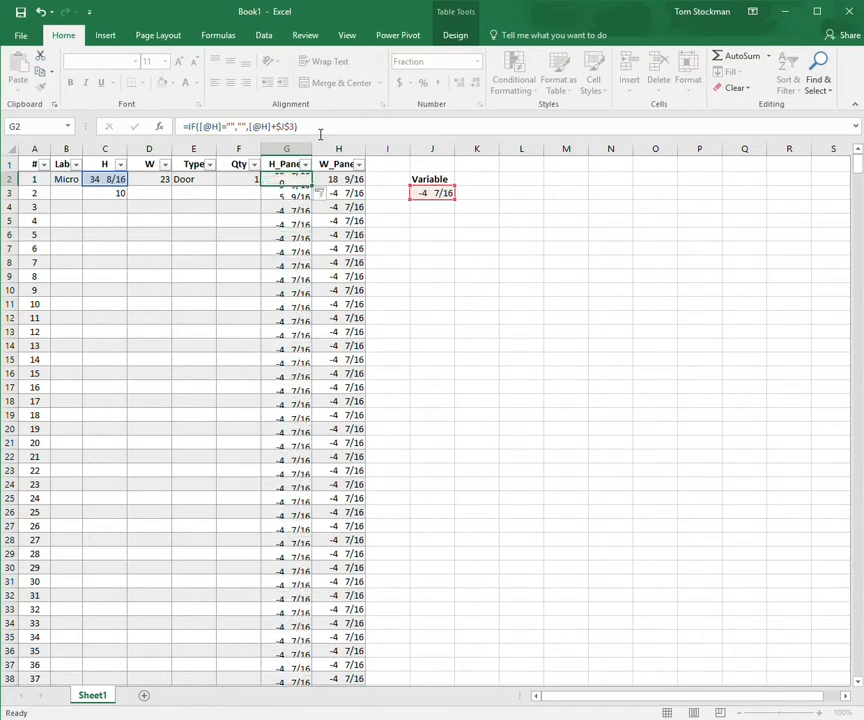
key(Return)
click(504, 266)
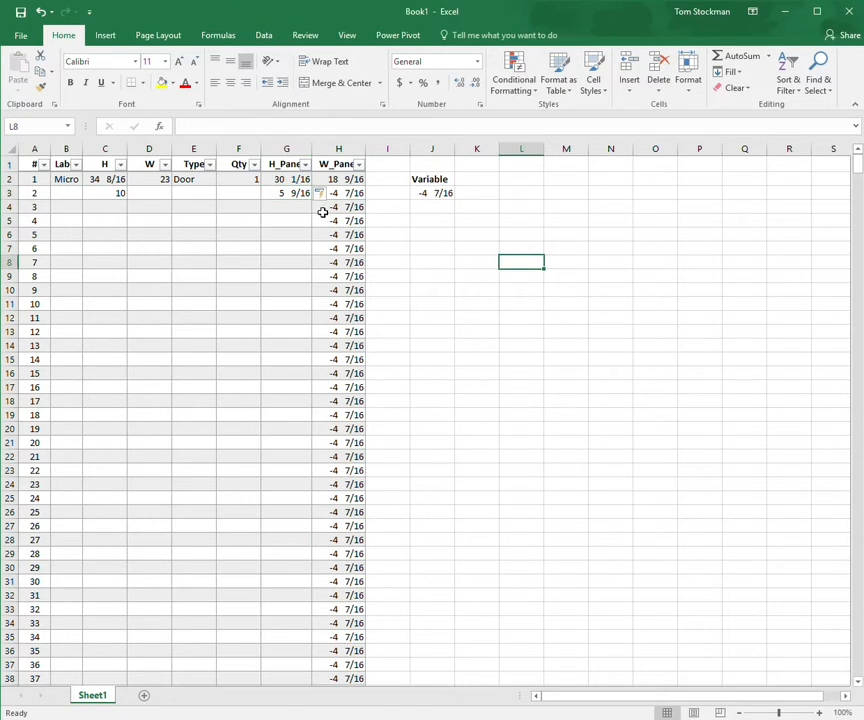
Examine the IF formula in G3 and G4, including its empty-text result and the cells it references
click(297, 210)
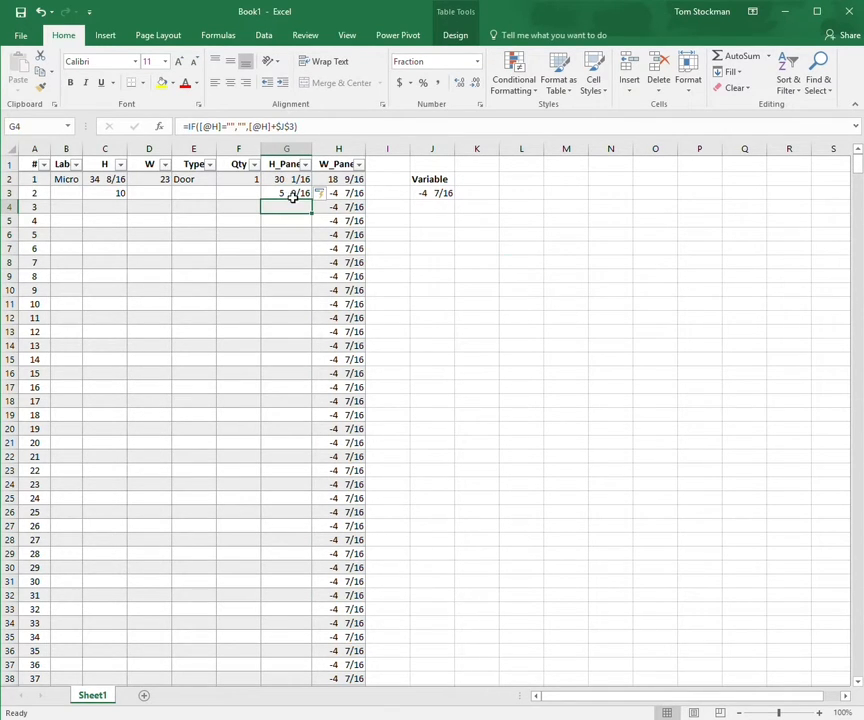
click(293, 196)
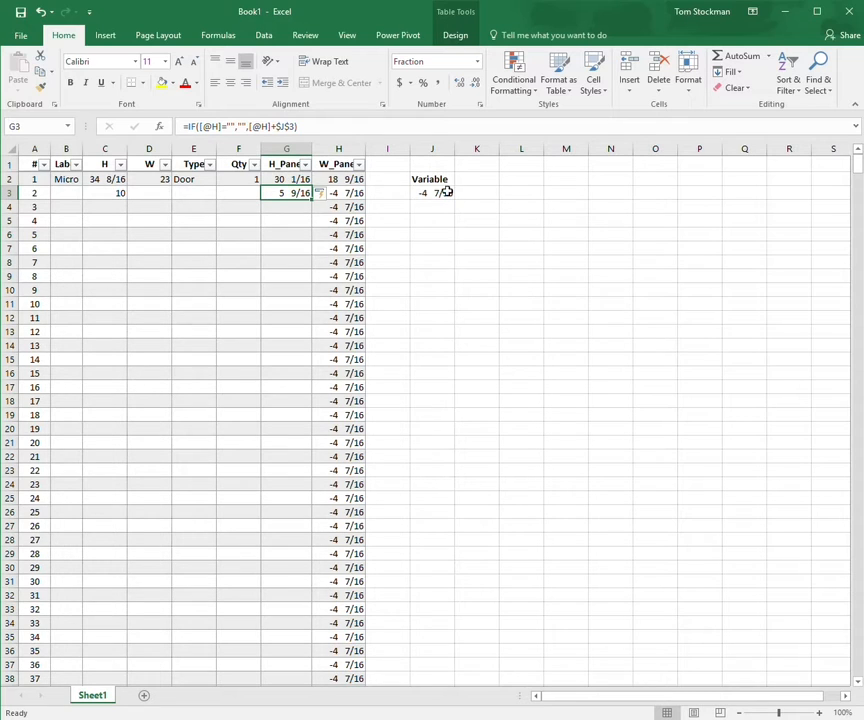
click(290, 210)
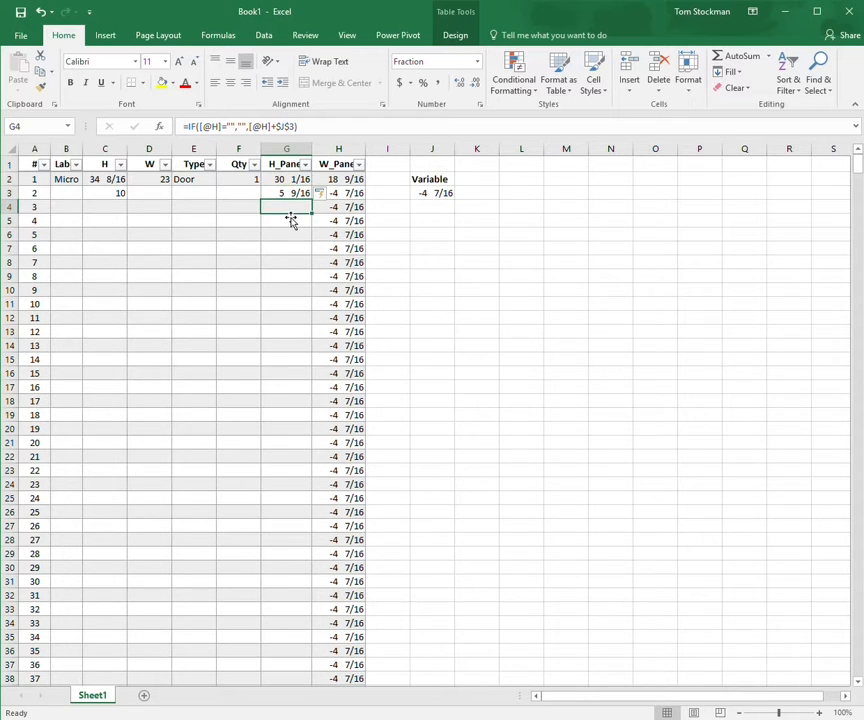
key(F2)
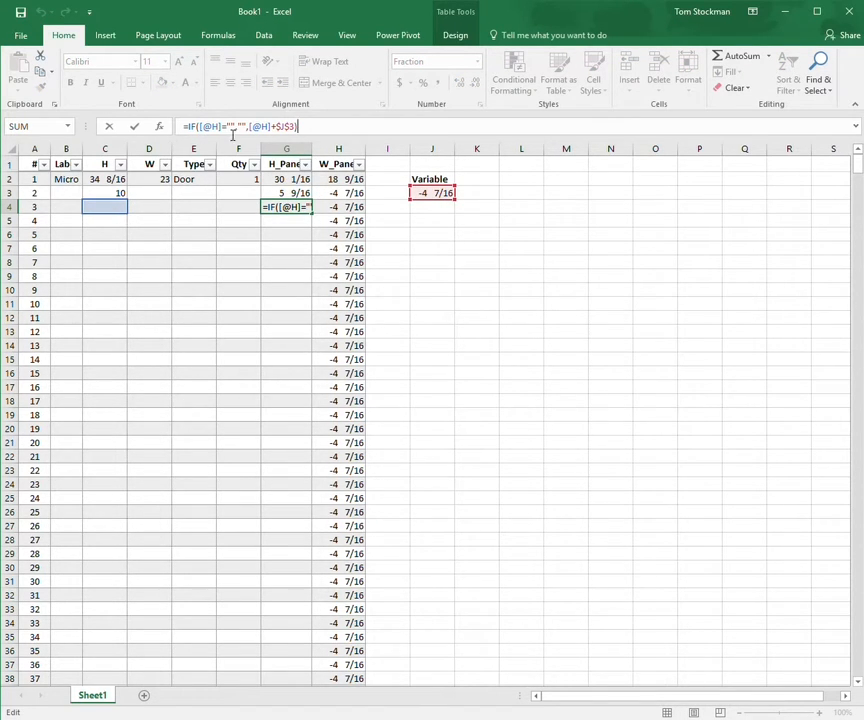
double_click(240, 127)
click(324, 130)
key(Return)
Enter 8 as the H value in C4 to test the IF formula, and clear the test values from C3:C5
click(109, 213)
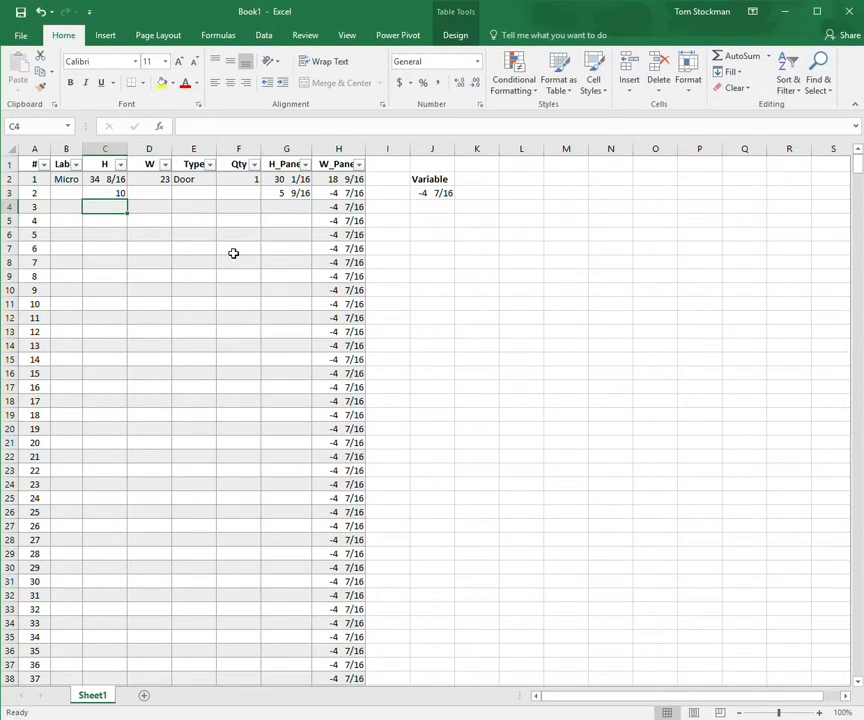
text(8)
key(Return)
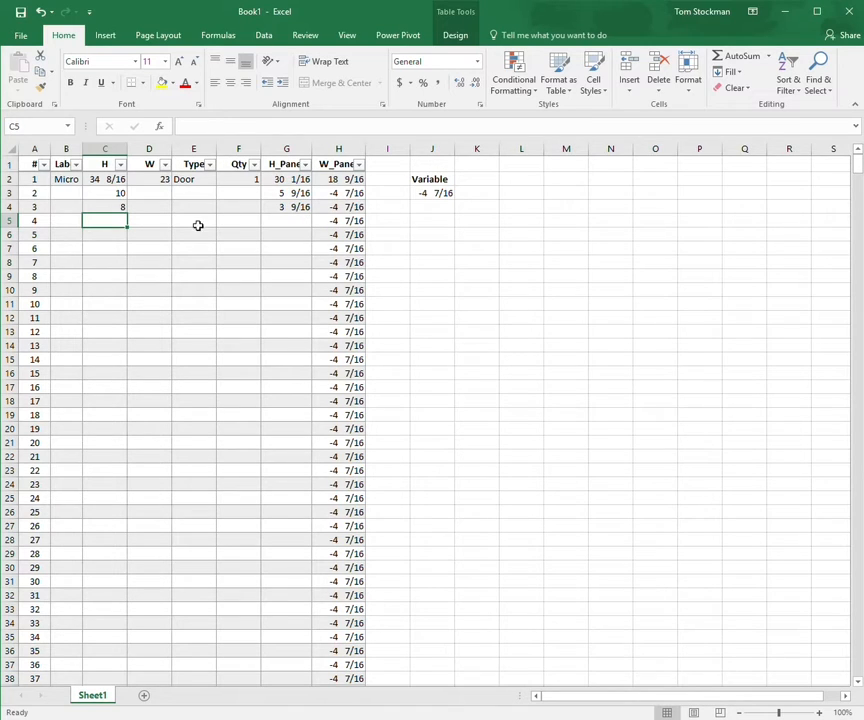
drag(93, 193, 103, 219)
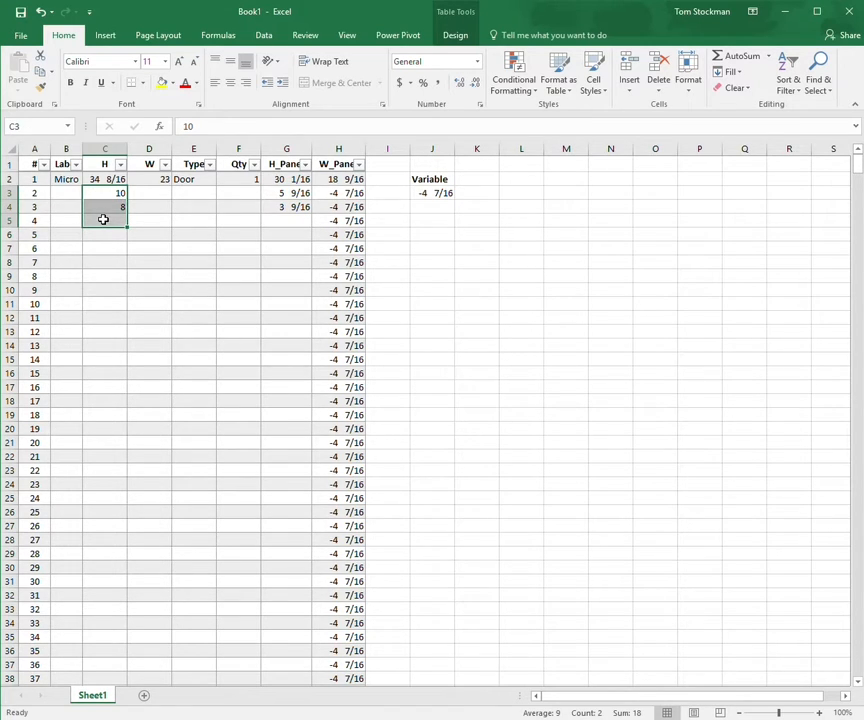
key(Delete)
Copy the G2 formula into the W_Panel cell H2, fill it down the column, and check its cell references
click(305, 181)
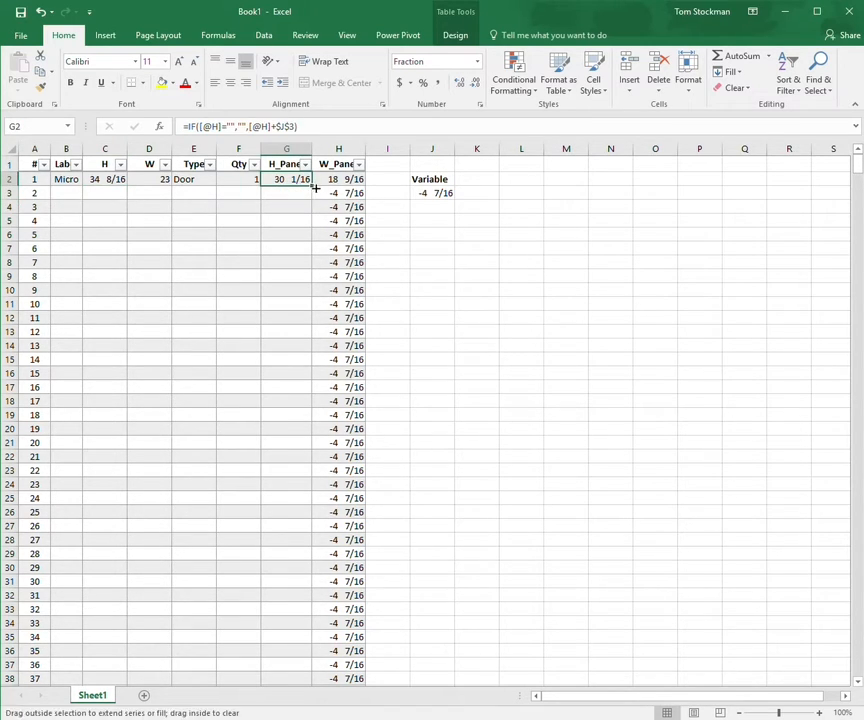
drag(314, 187, 366, 193)
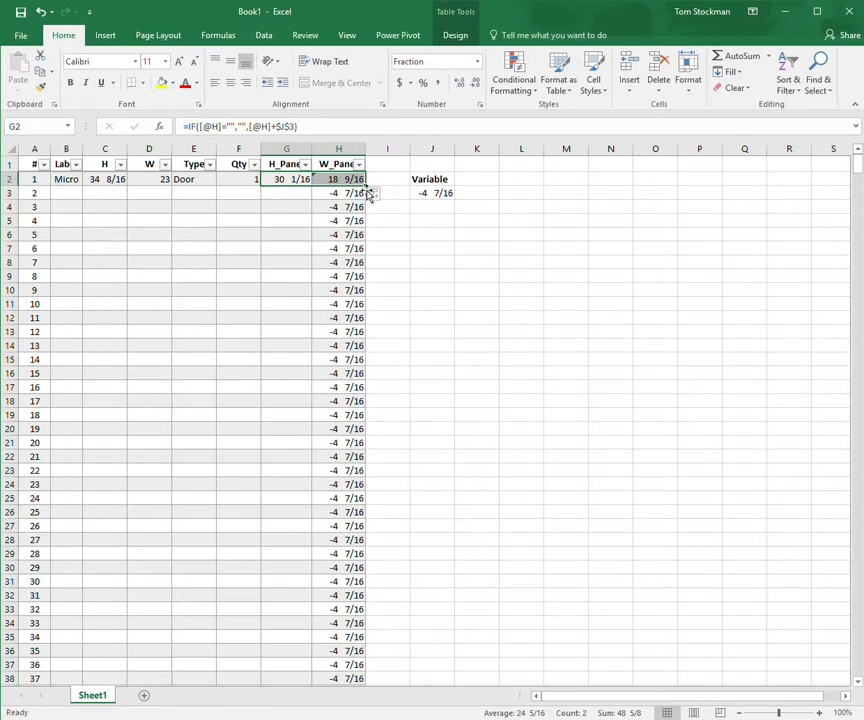
click(400, 179)
key(Left)
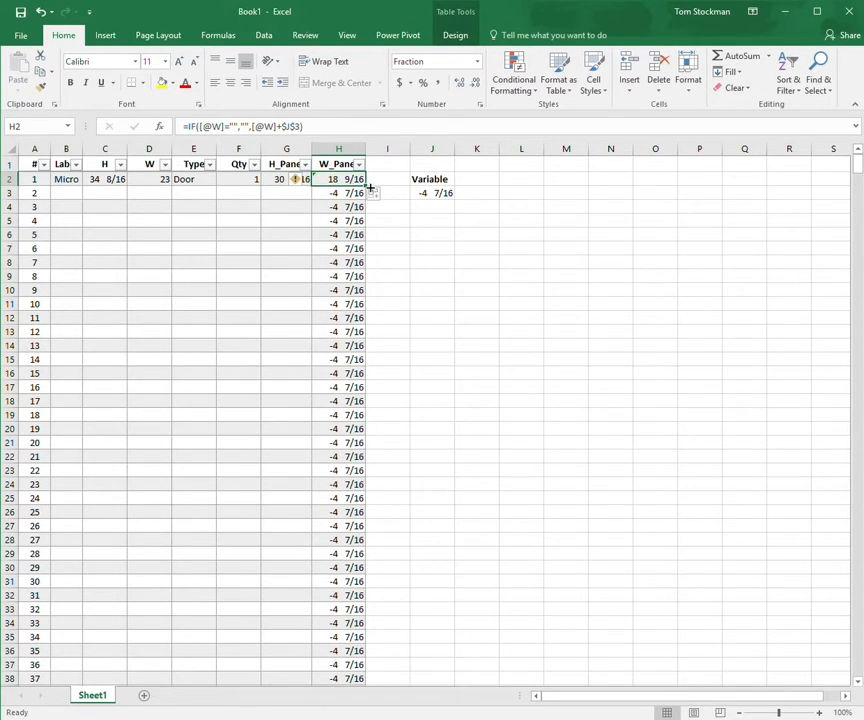
double_click(369, 188)
click(441, 268)
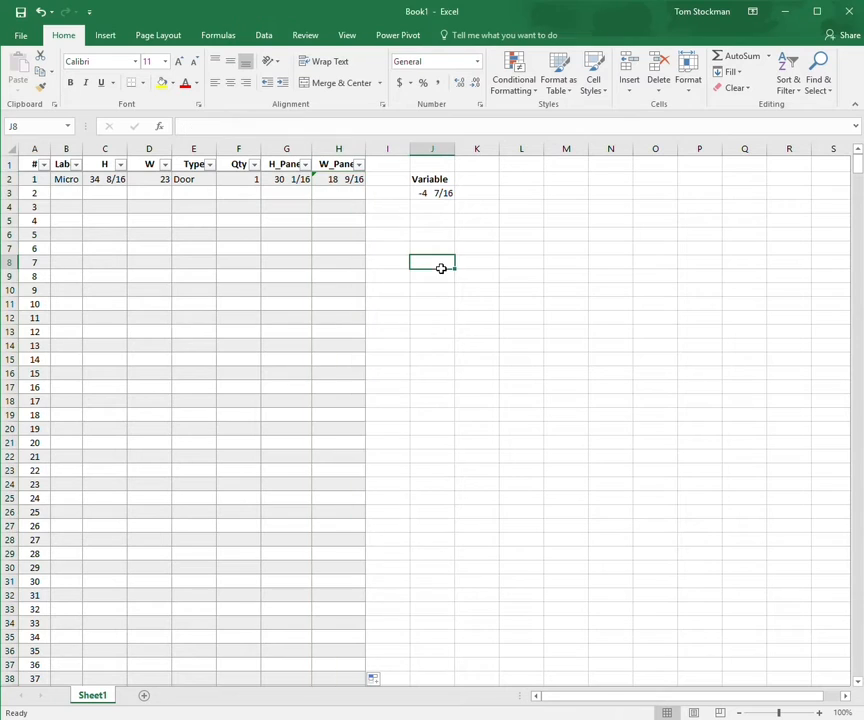
click(332, 186)
click(320, 131)
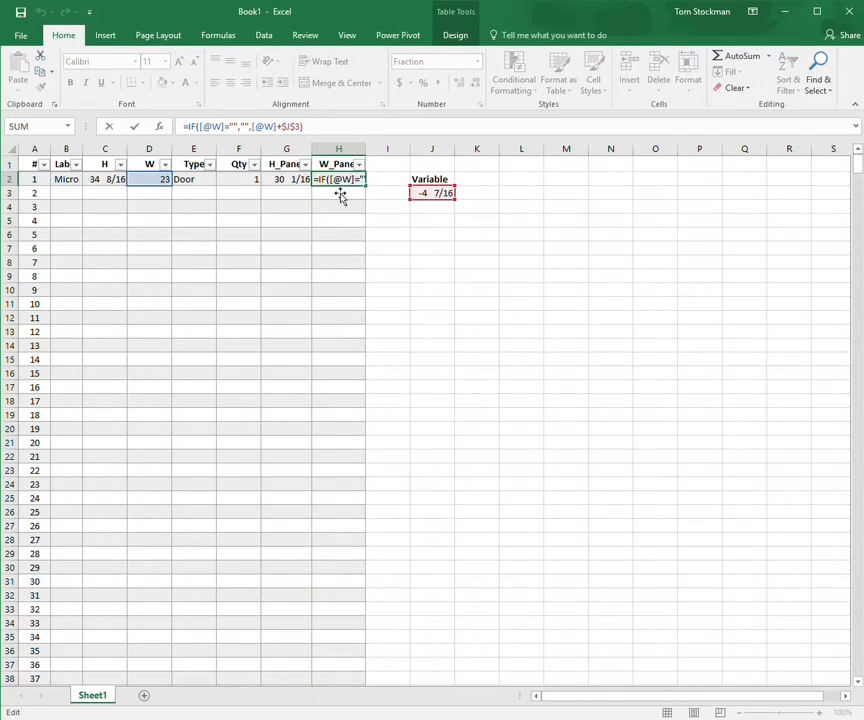
key(Return)
Enter 10 for both H and W in row 3 to test the panel formulas
click(113, 200)
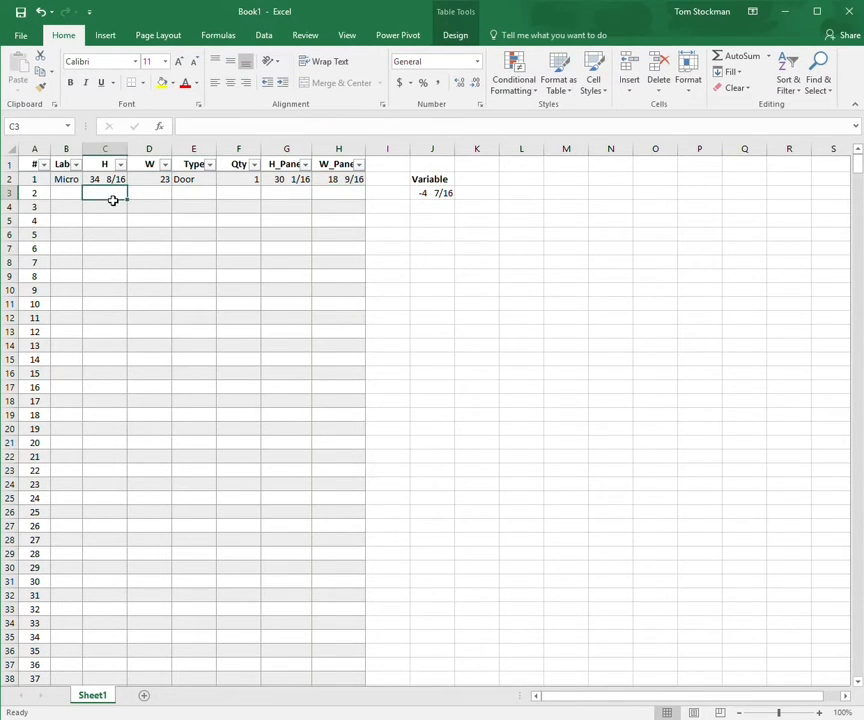
text(10)
key(Tab)
text(10)
key(Return)
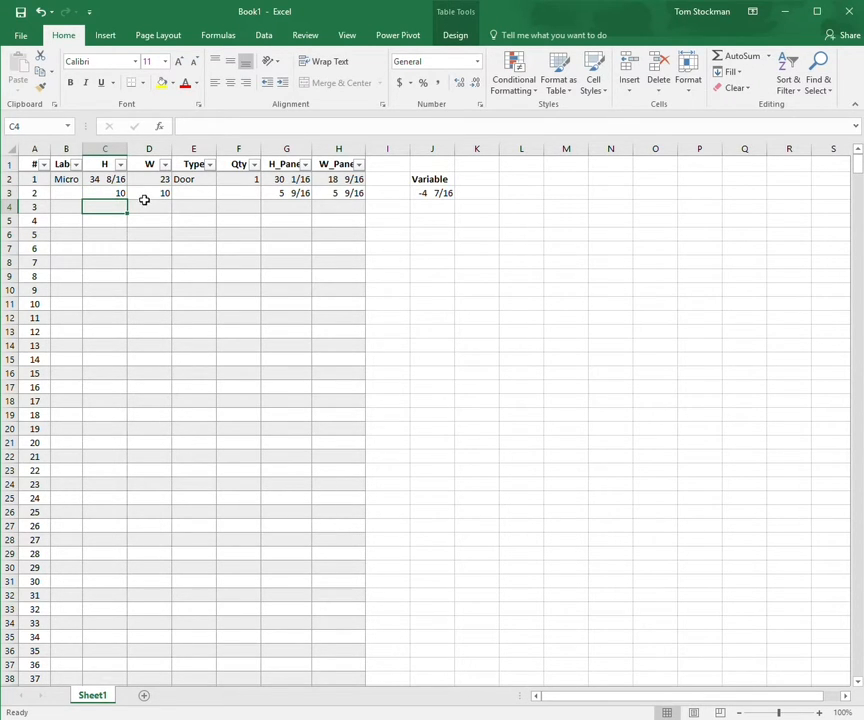
Try -4 as the variable in J3, check the recalculated panel sizes, and restore the variable to -4 7/16
click(436, 194)
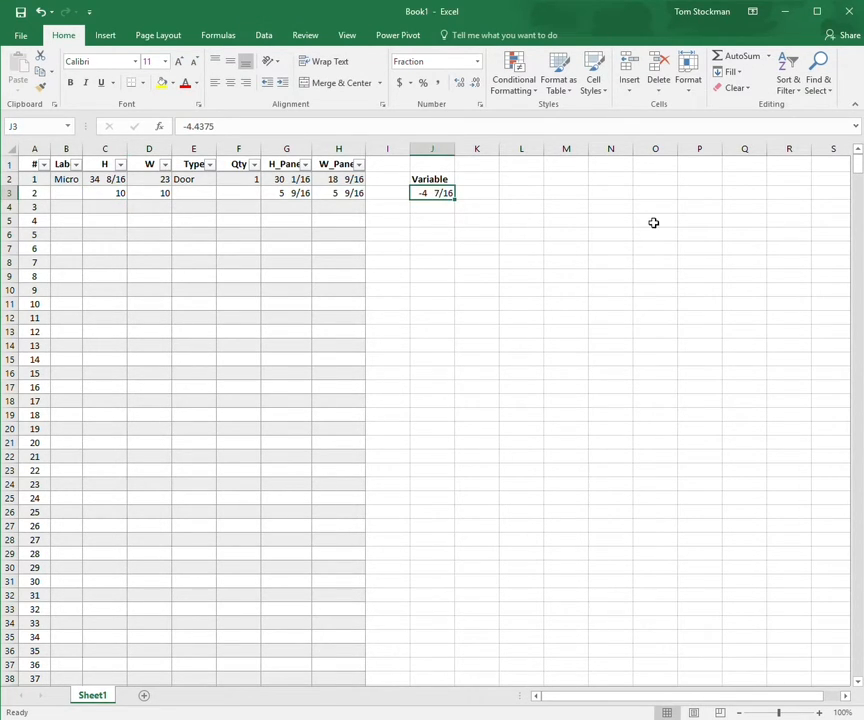
text(-4)
key(Return)
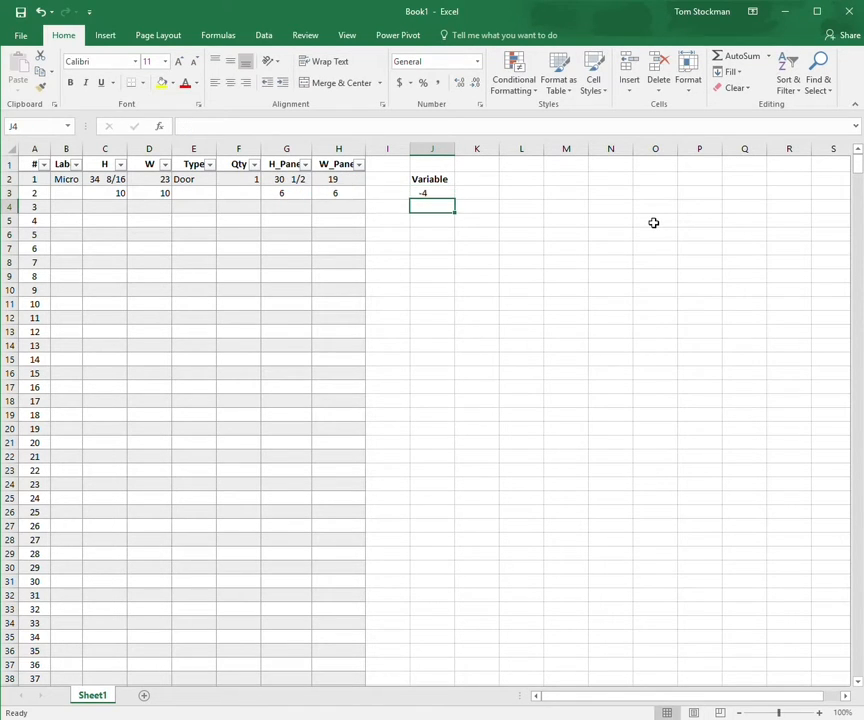
drag(338, 194, 285, 180)
click(445, 199)
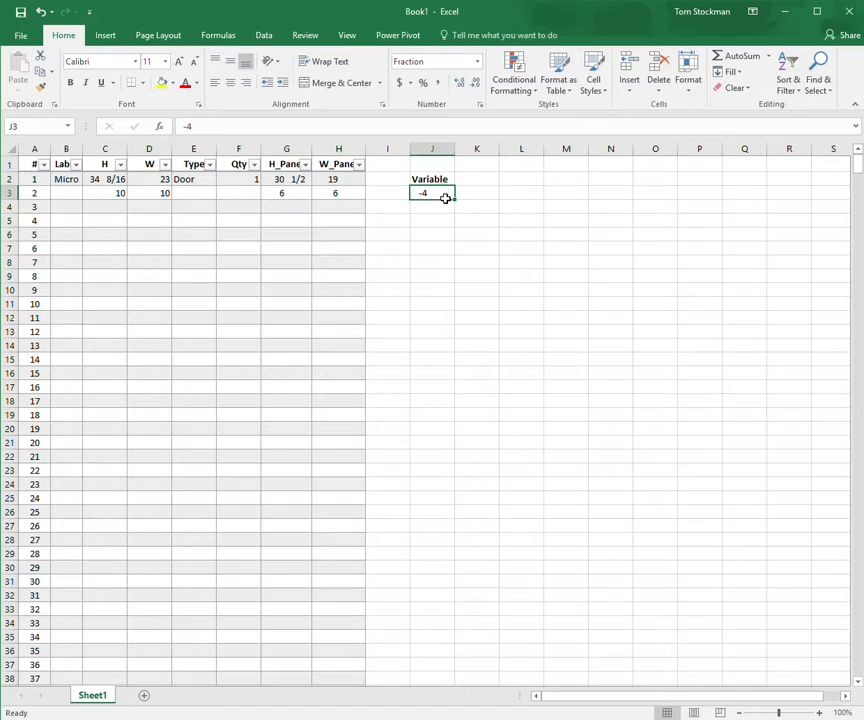
double_click(446, 198)
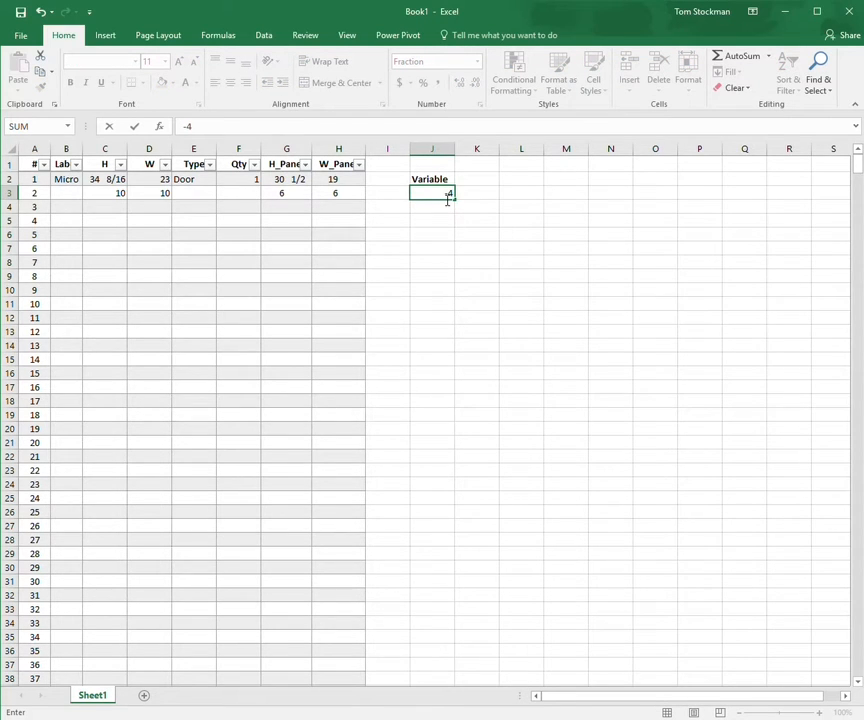
text(7/16)
key(Return)
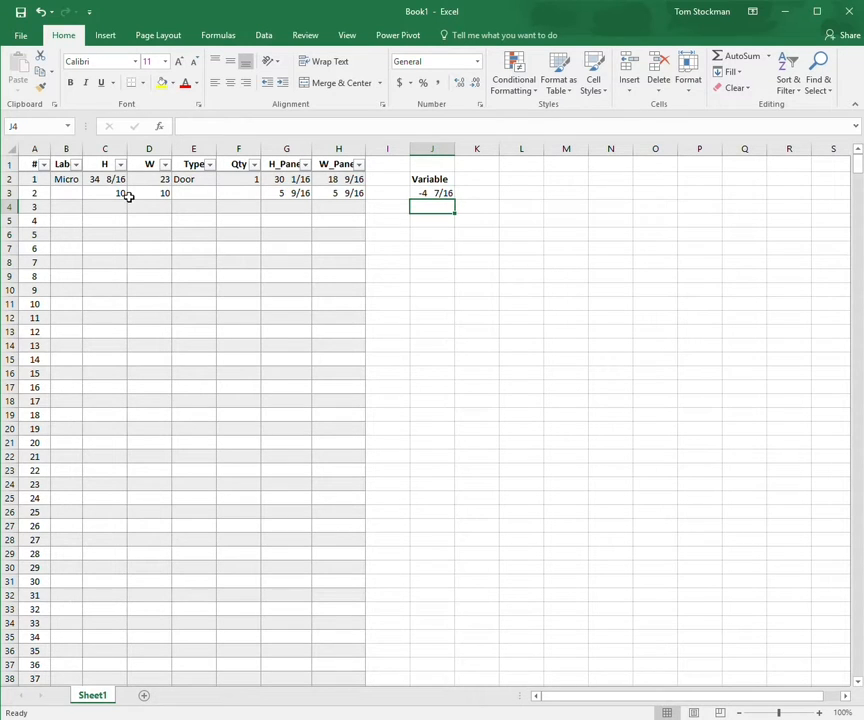
Clear the test sizes from C3:D3 and select the Label cell B3
drag(121, 196, 148, 195)
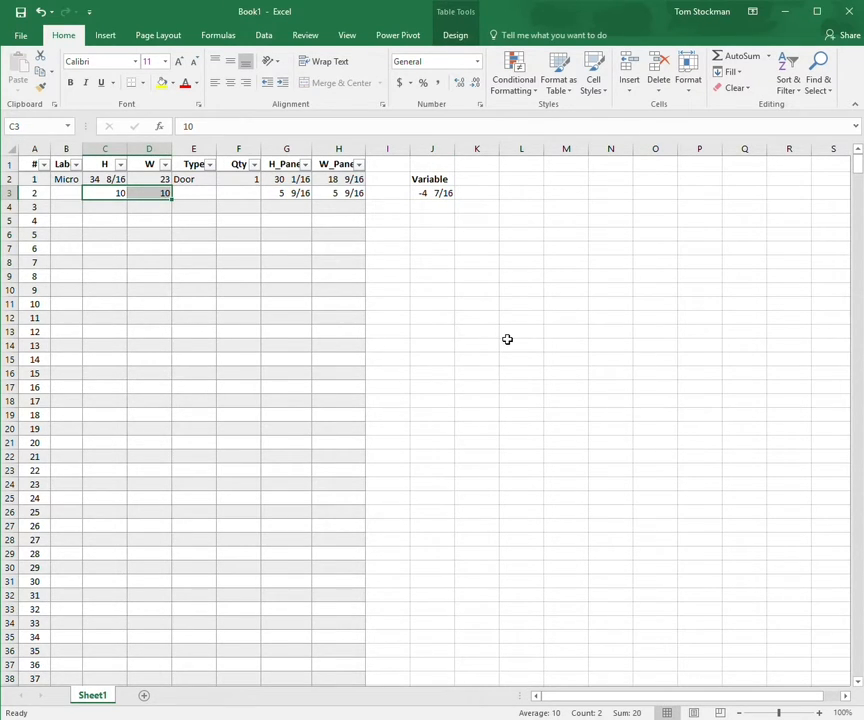
key(Delete)
drag(75, 197, 100, 196)
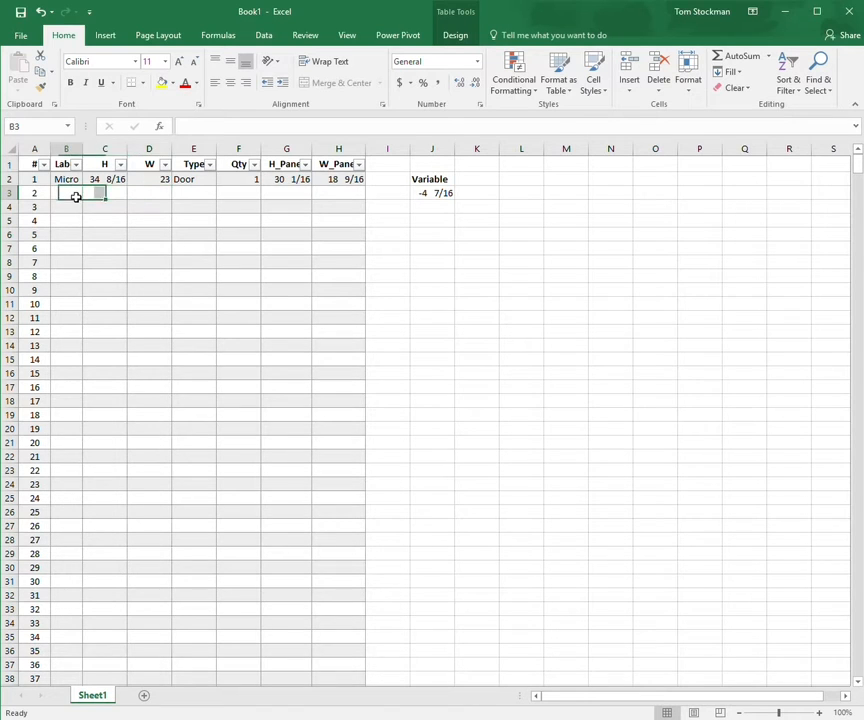
click(75, 197)
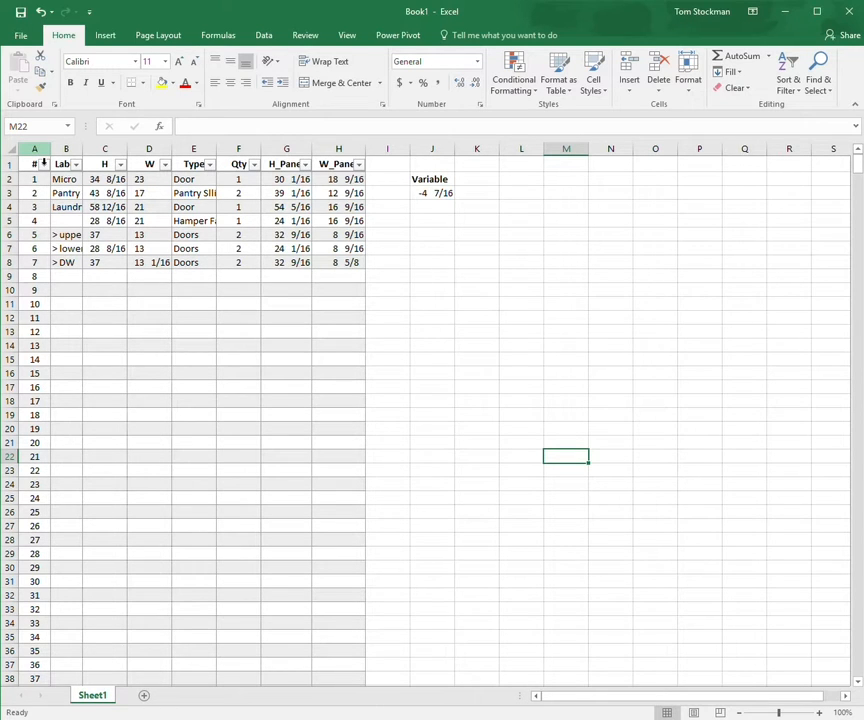
AutoFit the widths of all table columns from # to W_Panel
click(44, 165)
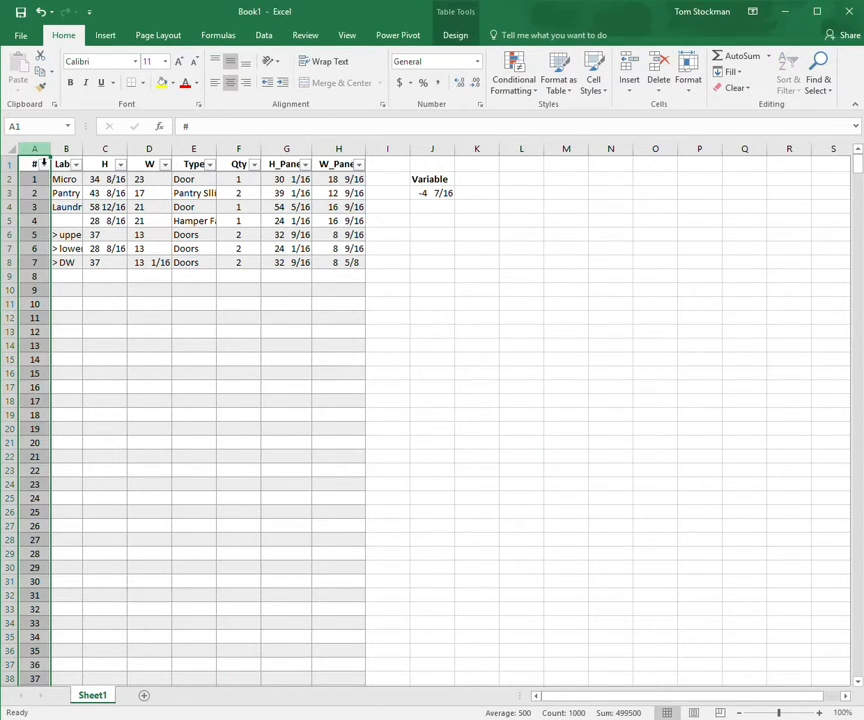
shift+click(359, 162)
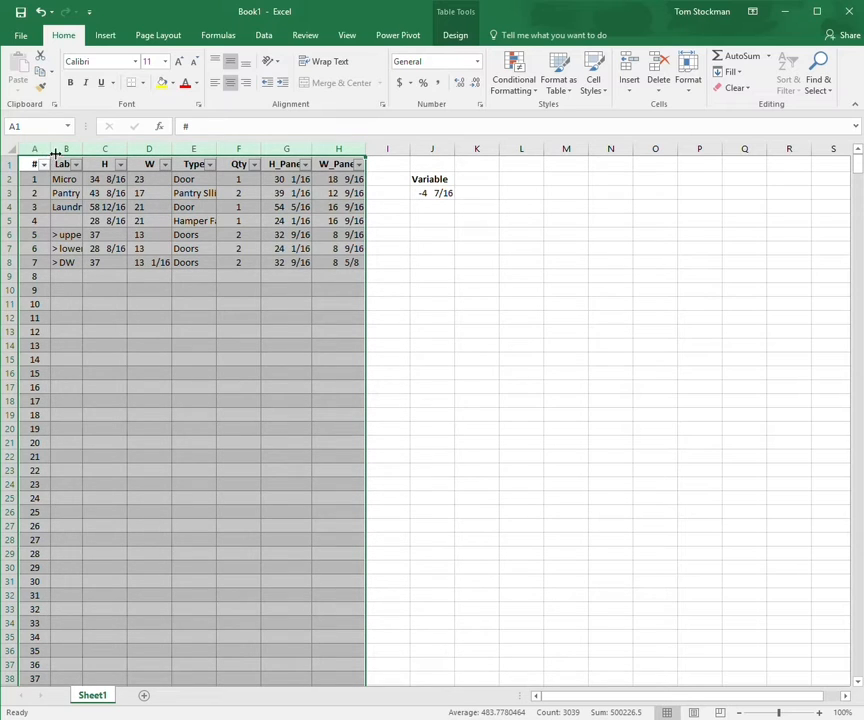
double_click(55, 150)
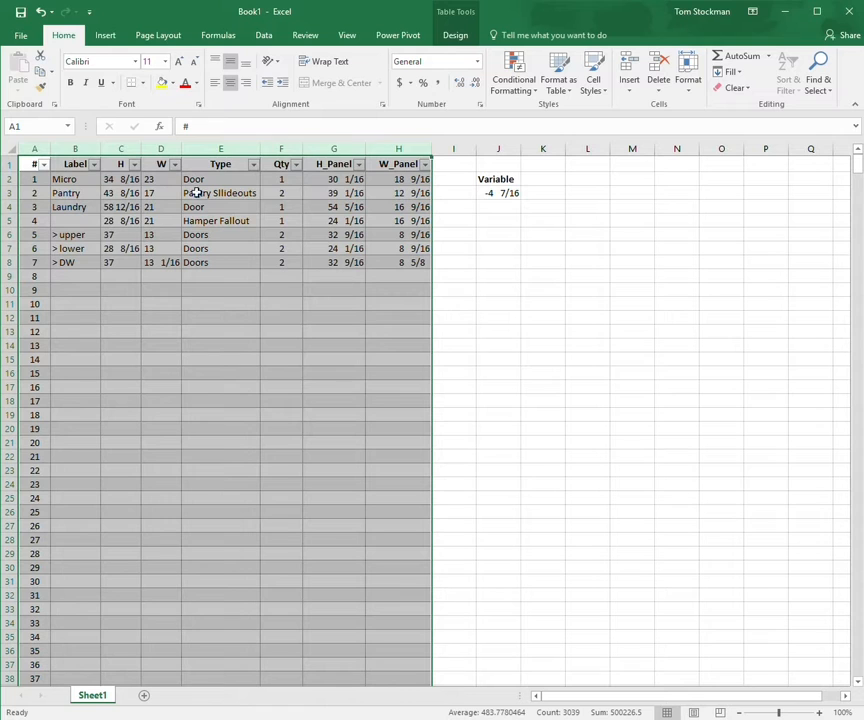
Widen the Label and Type columns slightly beyond their fitted widths
click(88, 221)
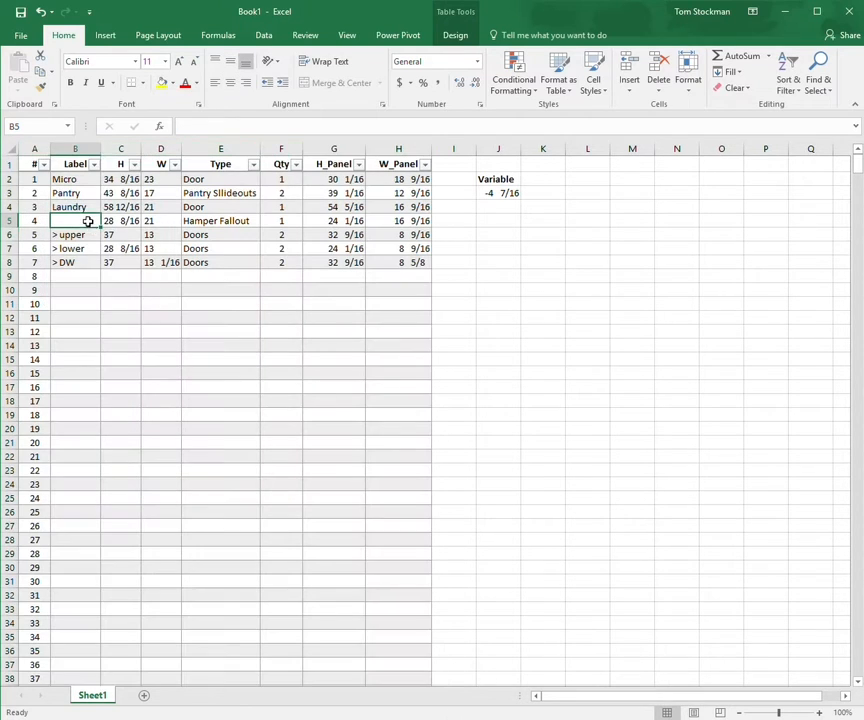
drag(100, 149, 114, 149)
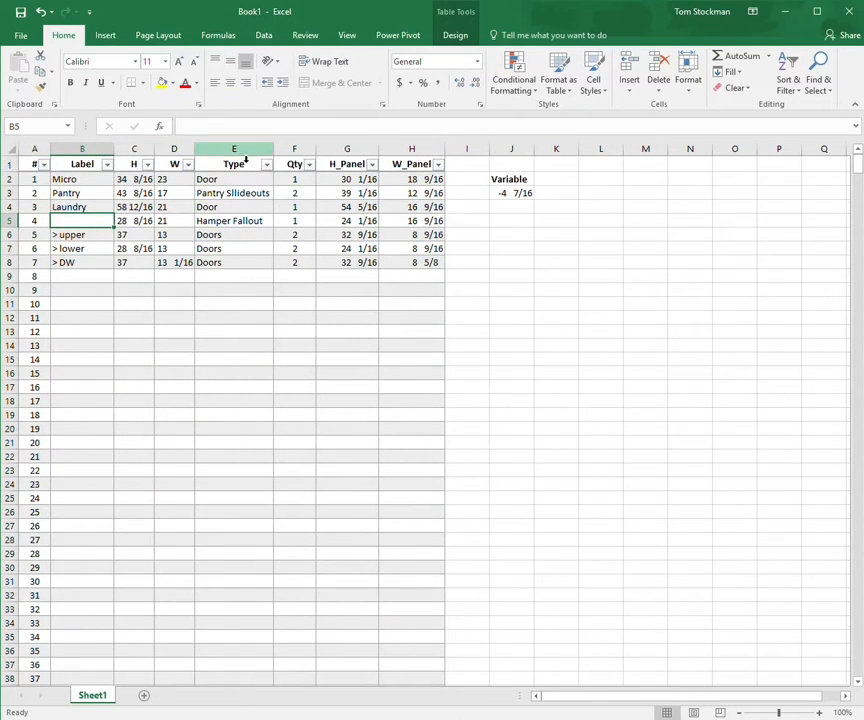
drag(273, 149, 293, 149)
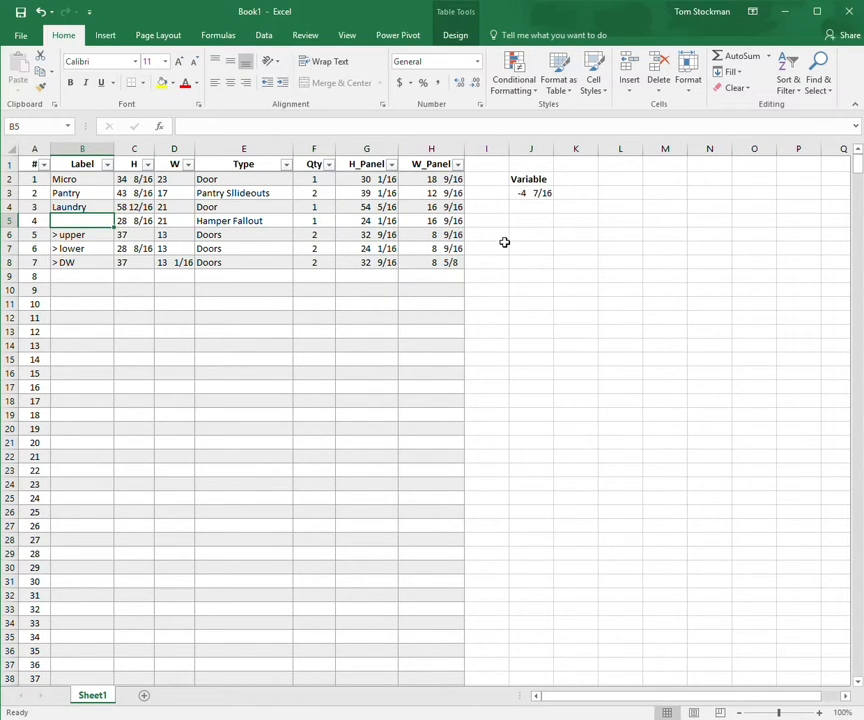
Give the H, W, H_Panel and W_Panel columns one equal width, wide enough to show their full headers
click(432, 152)
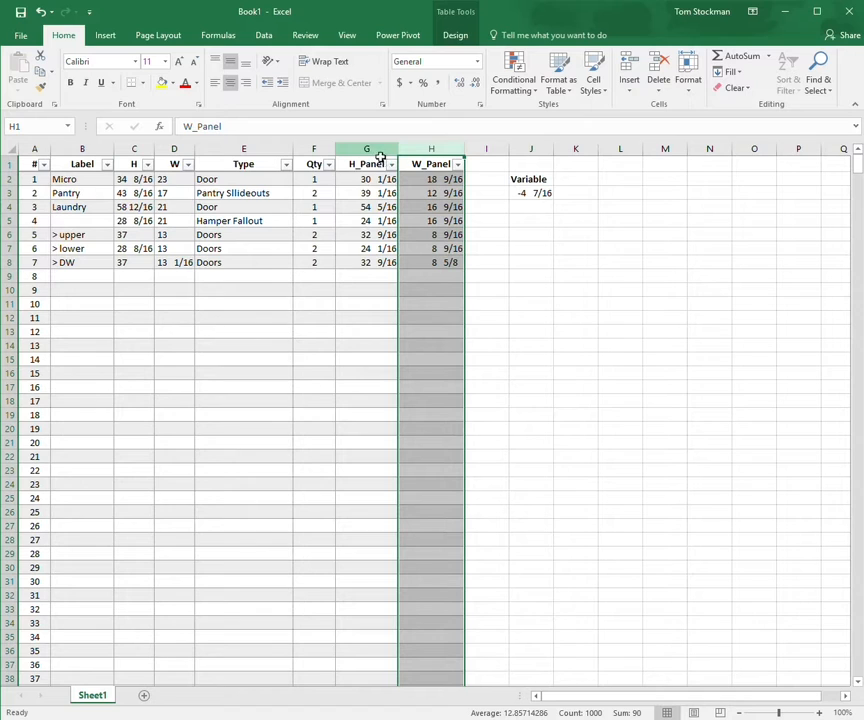
ctrl+click(380, 157)
ctrl+click(183, 162)
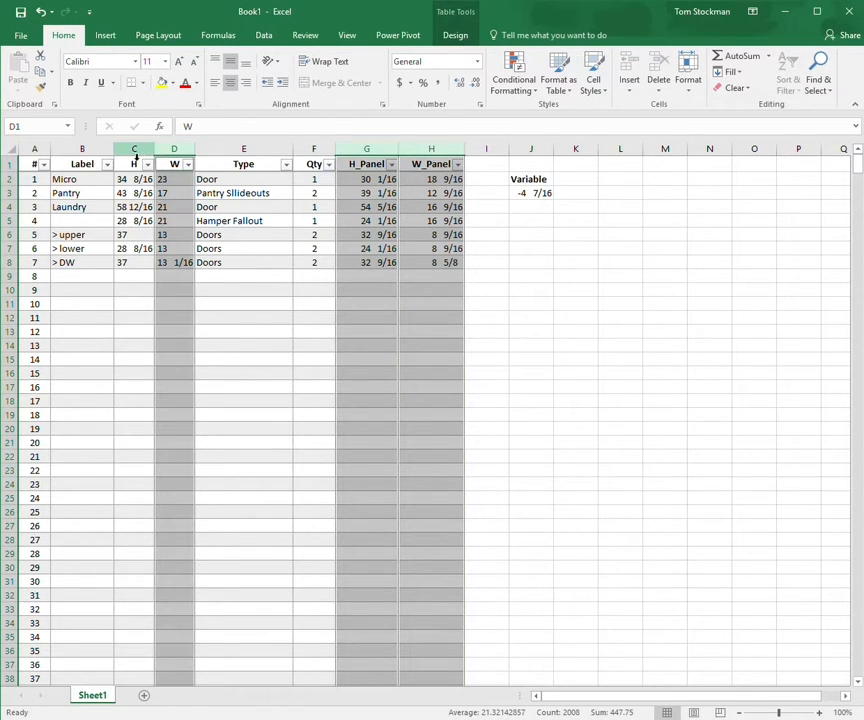
ctrl+click(136, 157)
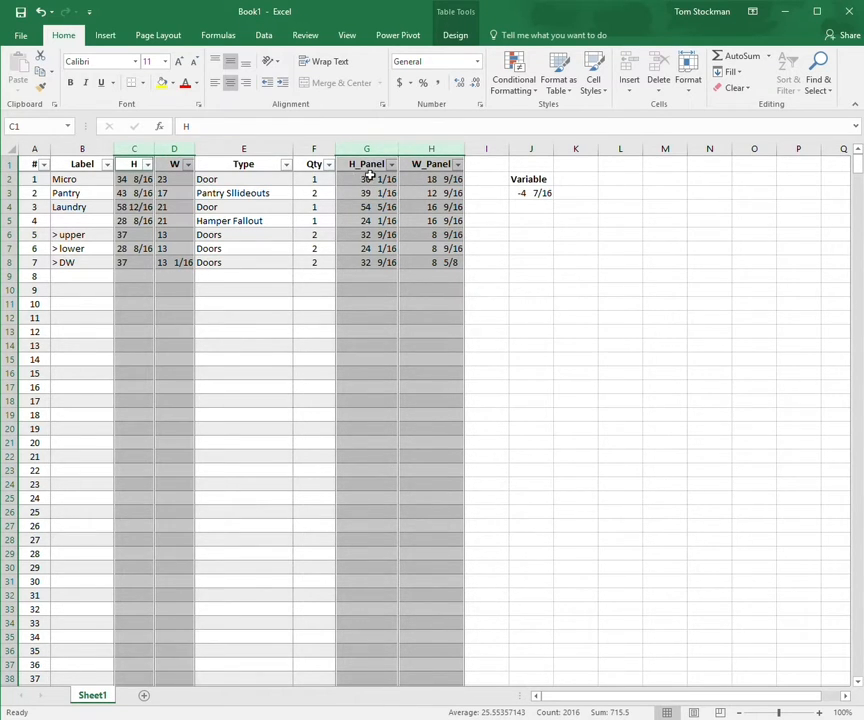
double_click(201, 157)
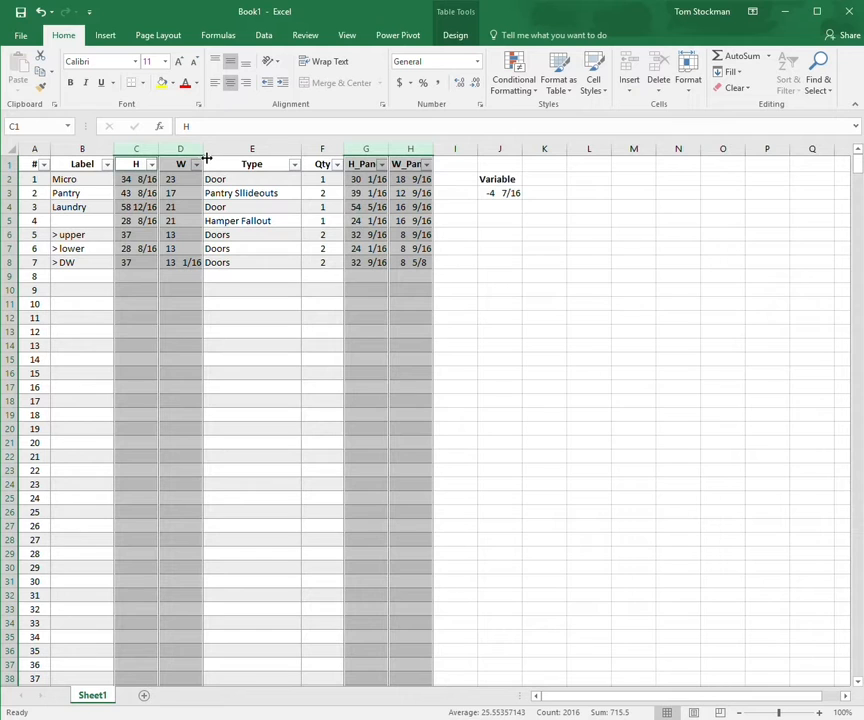
drag(206, 157, 257, 157)
Examine the panel size cells in rows 5 and 8 and compare the H, W, H_Panel and W_Panel columns
click(468, 263)
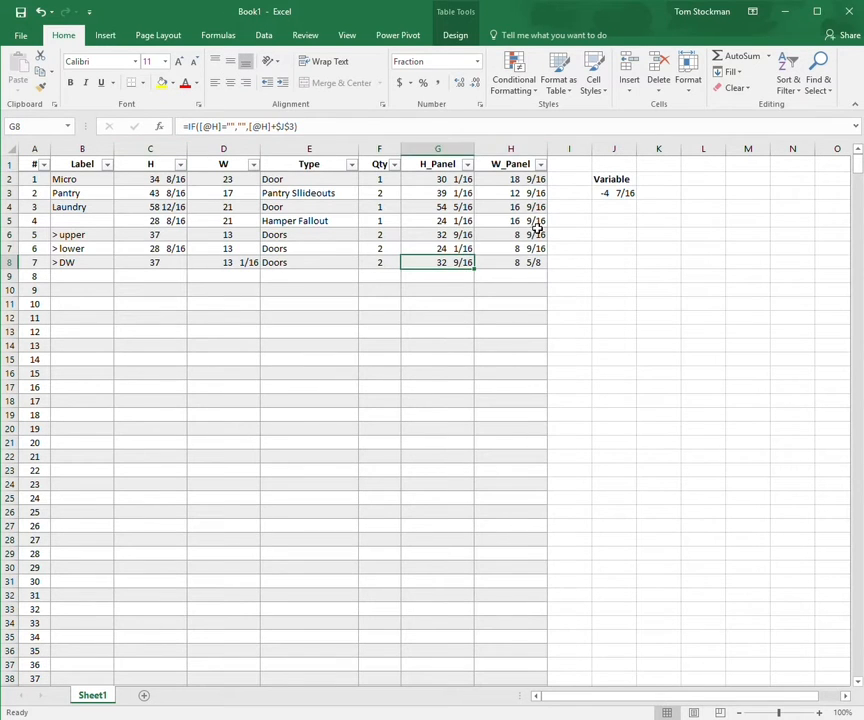
click(515, 221)
click(440, 222)
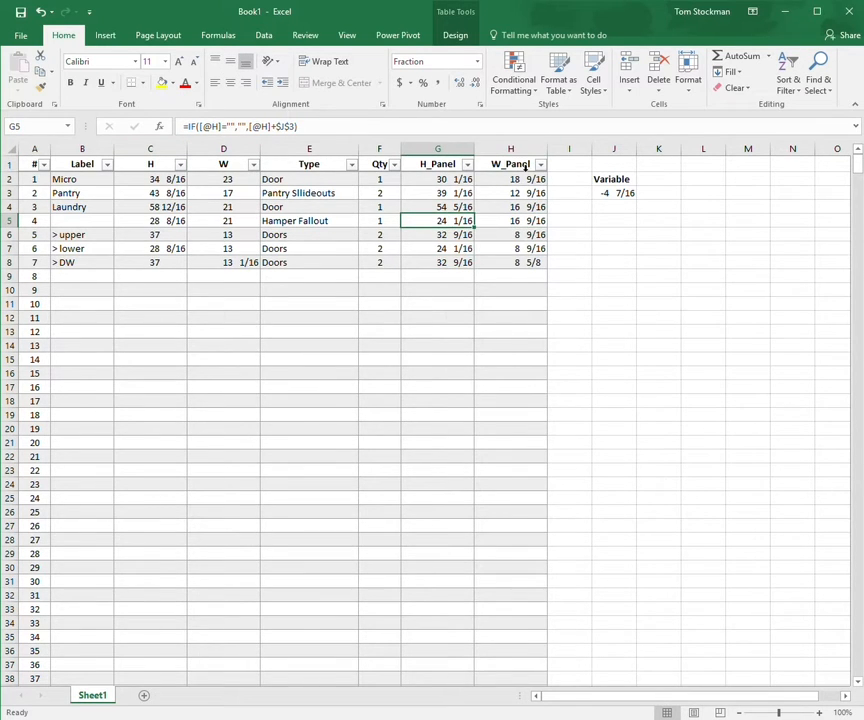
click(510, 152)
ctrl+click(437, 150)
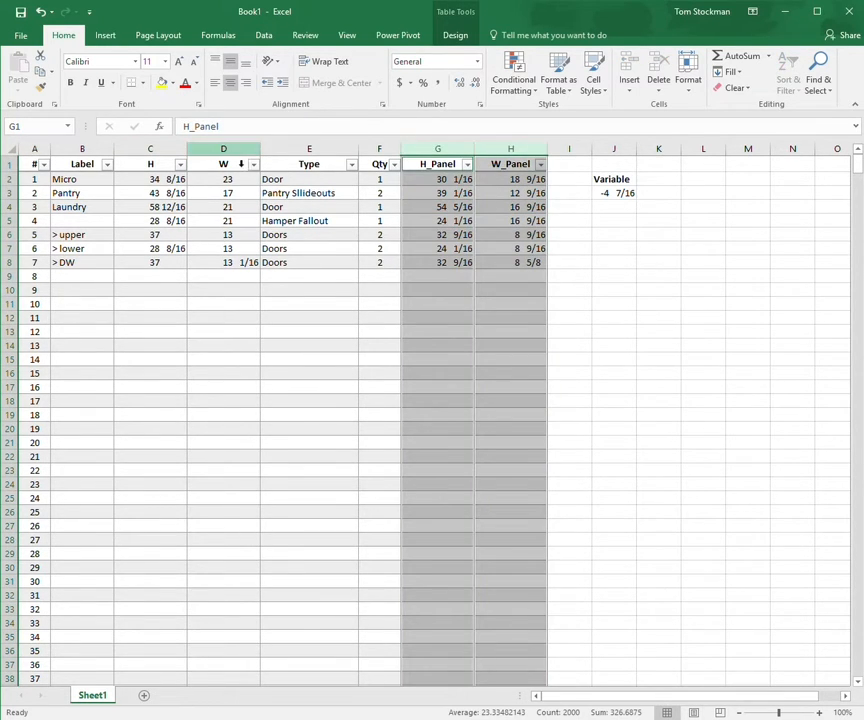
ctrl+click(223, 150)
ctrl+click(150, 150)
click(326, 294)
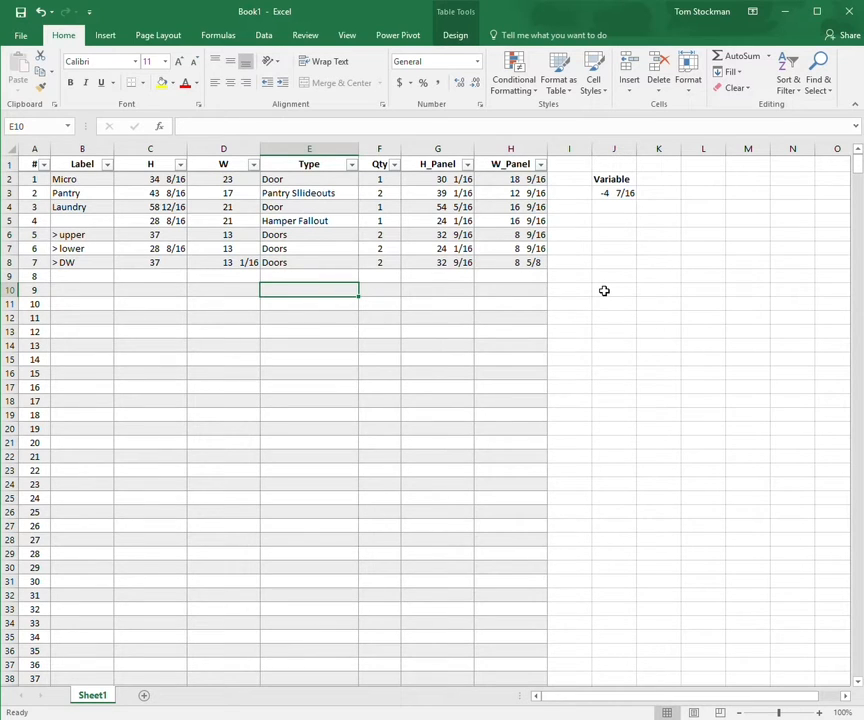
click(443, 303)
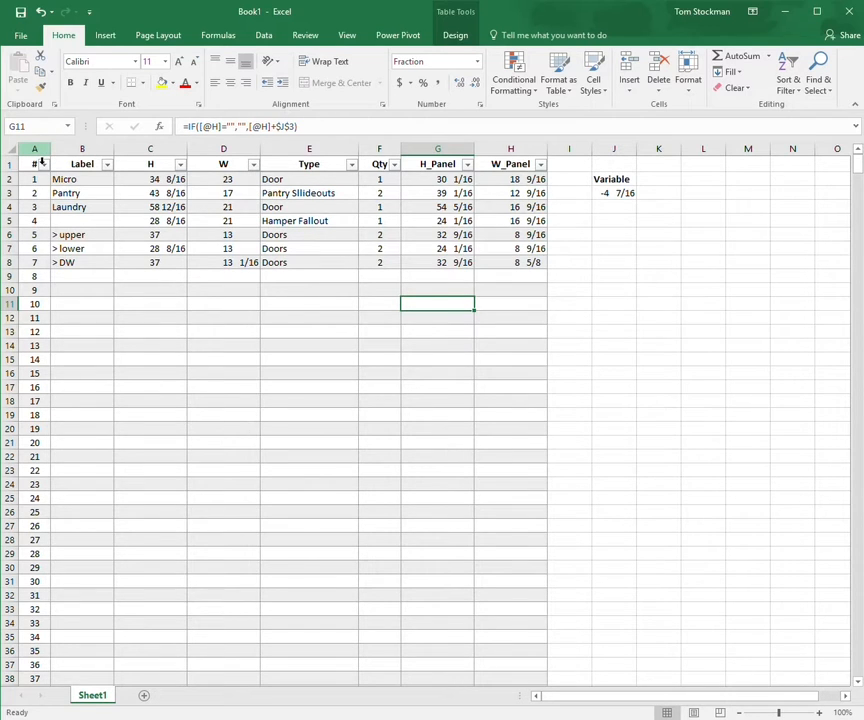
Add a thick vertical border along the right edge of columns A to D, separating W from Type
click(41, 161)
click(35, 160)
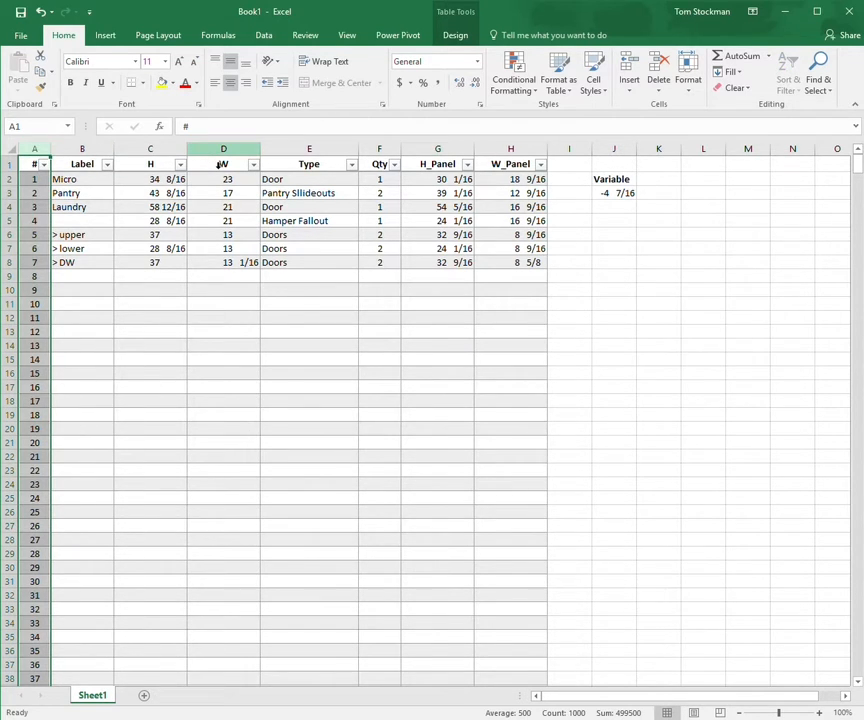
shift+click(219, 165)
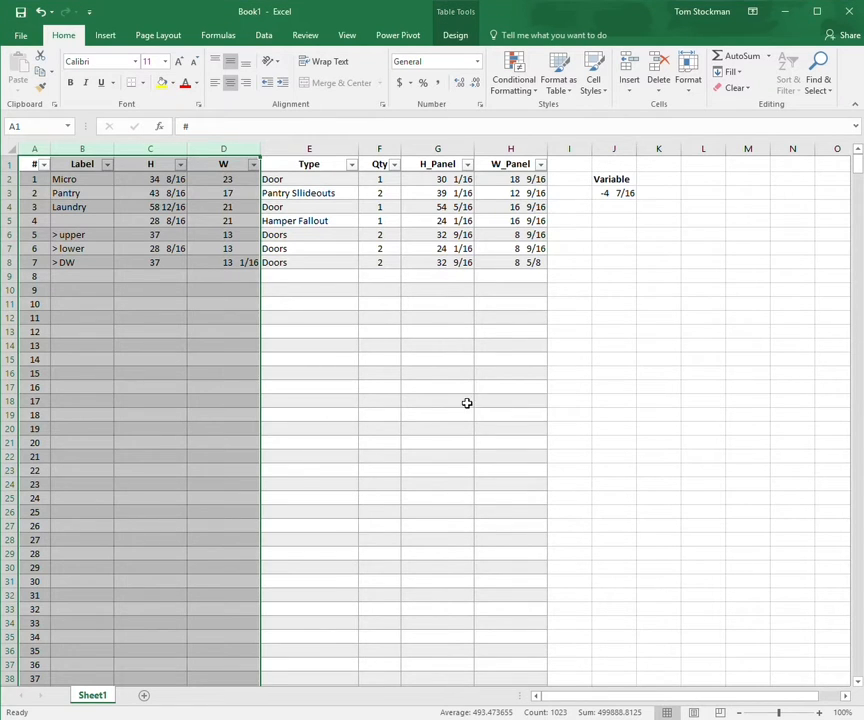
click(464, 402)
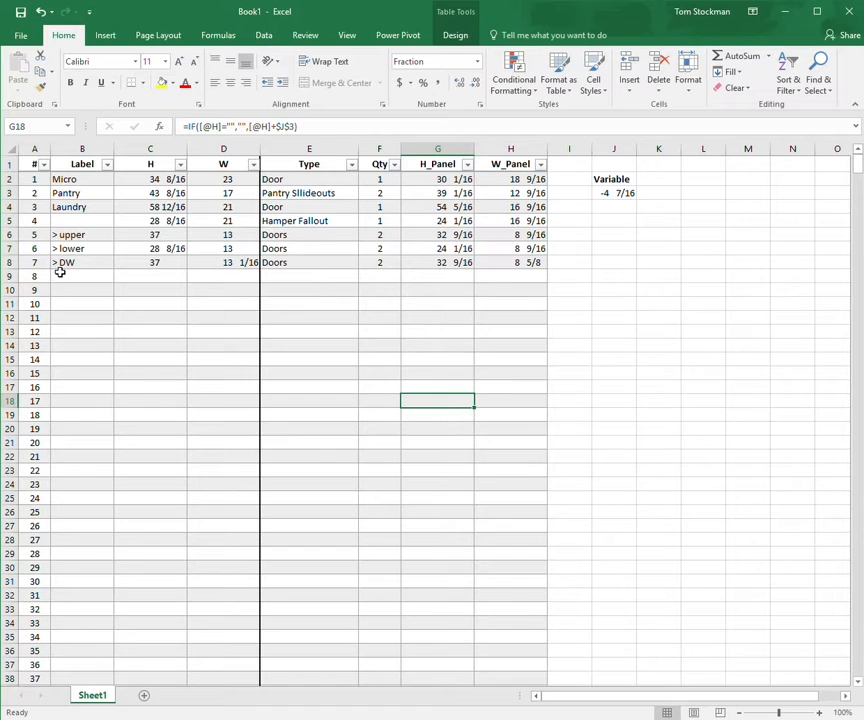
Select all the table's data and move it one column right and one row down, starting at B3
key(ctrl+a)
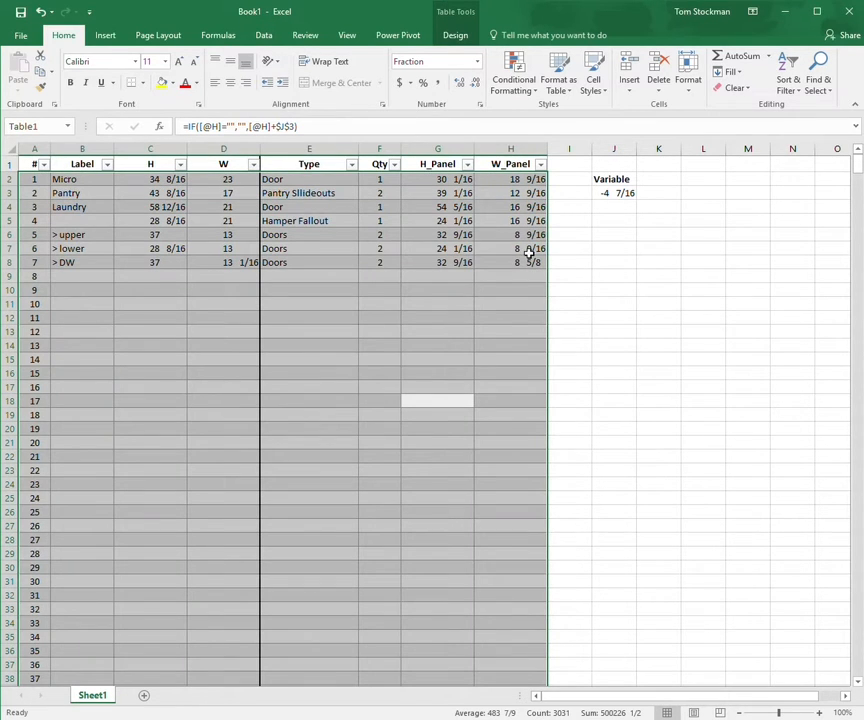
drag(555, 258, 571, 282)
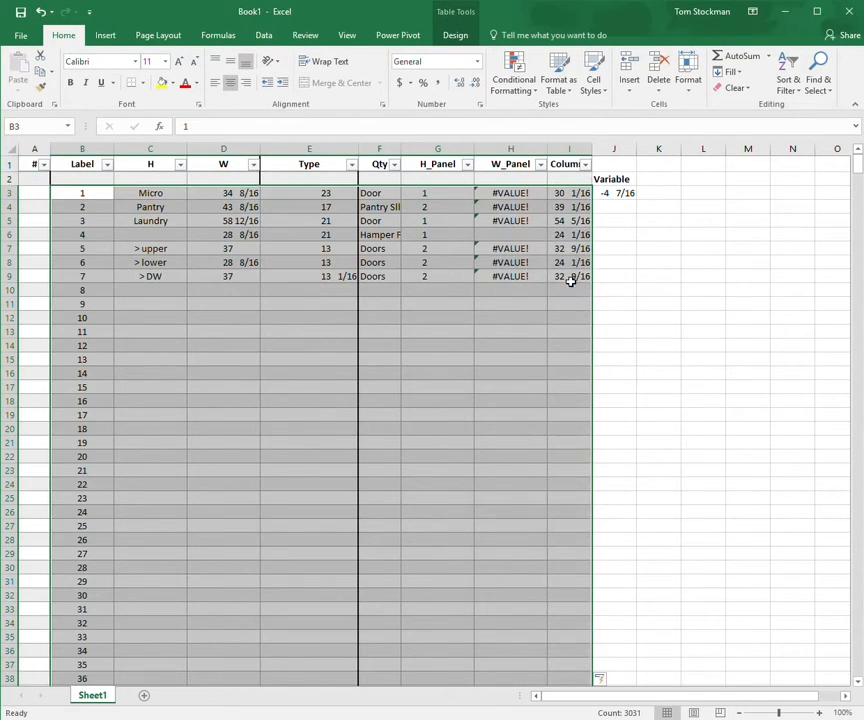
Undo the last move of the table's data so it starts in column A again
click(680, 282)
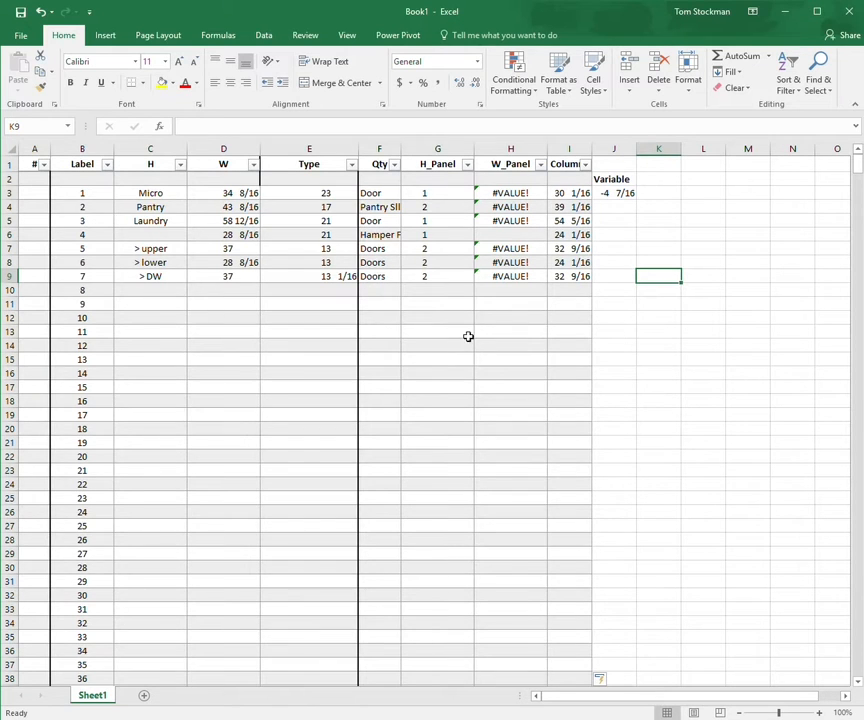
key(ctrl+z)
key(ctrl+z)
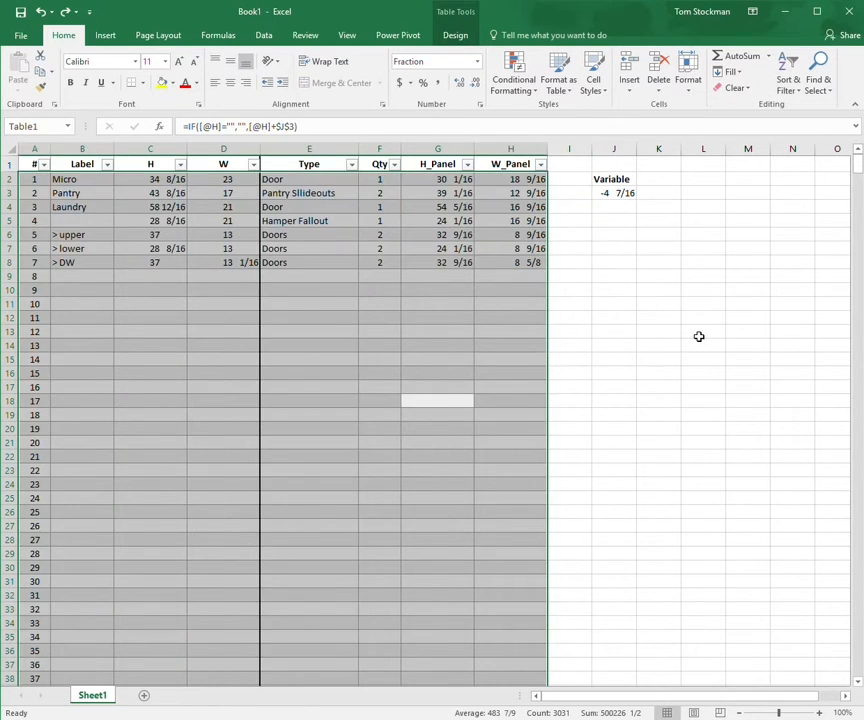
click(679, 336)
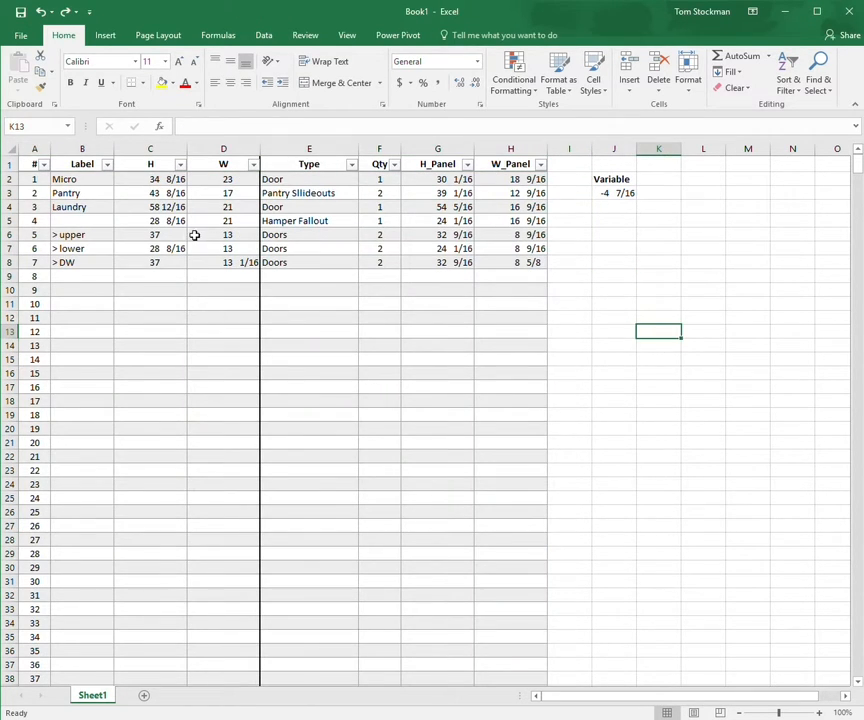
click(240, 194)
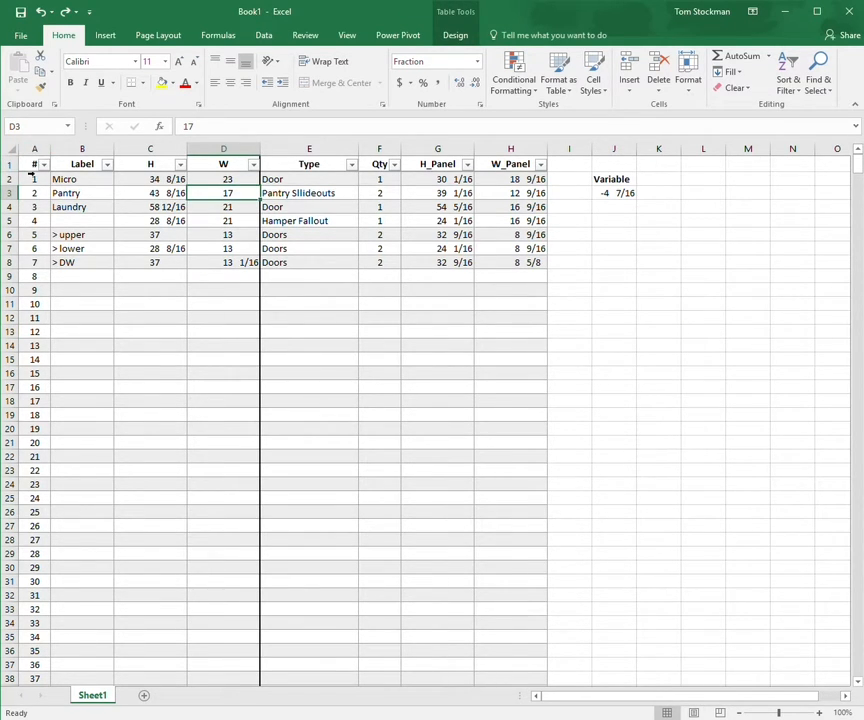
click(320, 290)
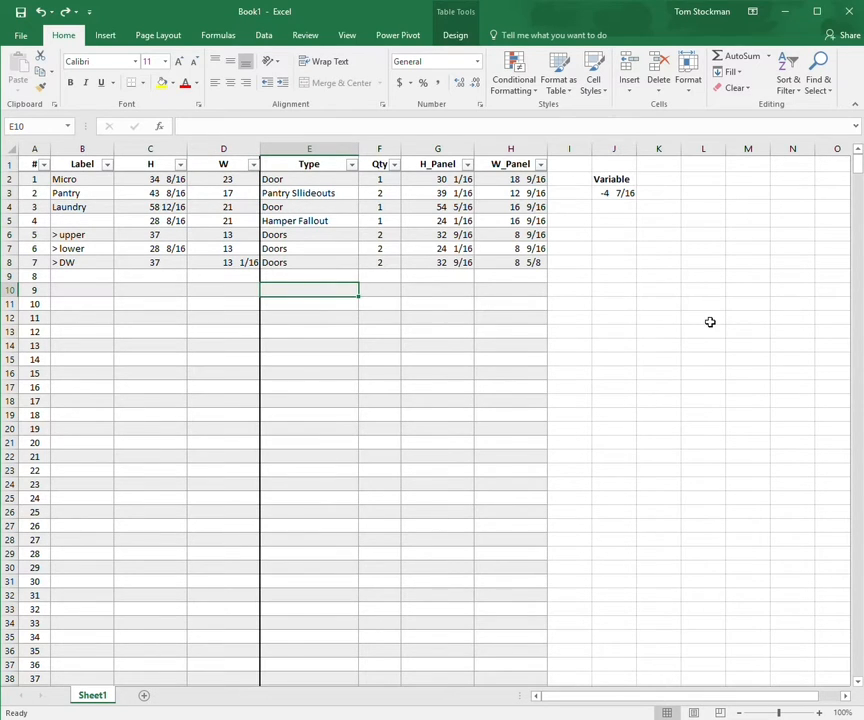
Add thick vertical borders along the right edges of the Type, Qty and W_Panel columns
click(290, 155)
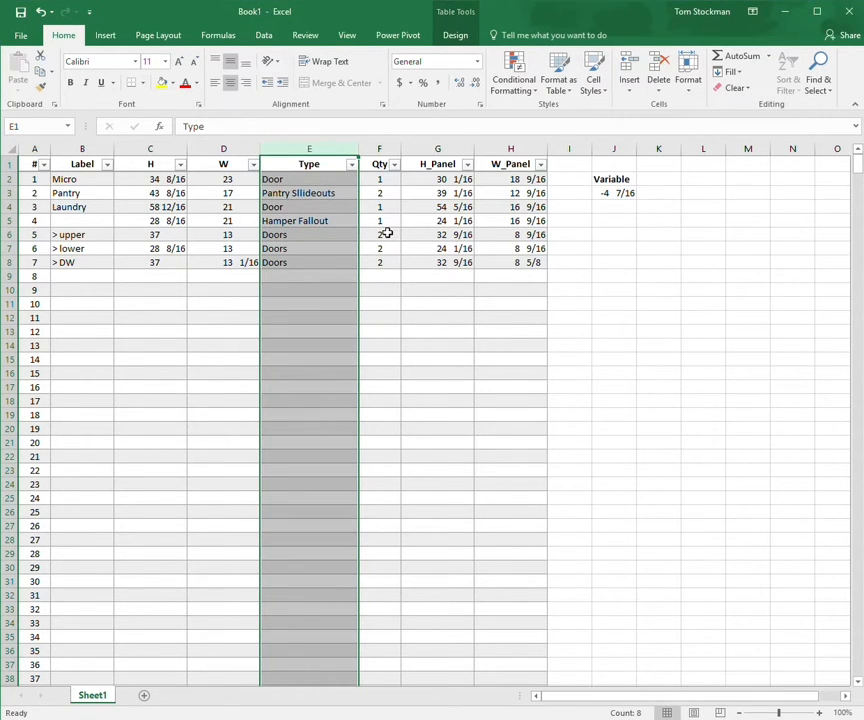
click(379, 155)
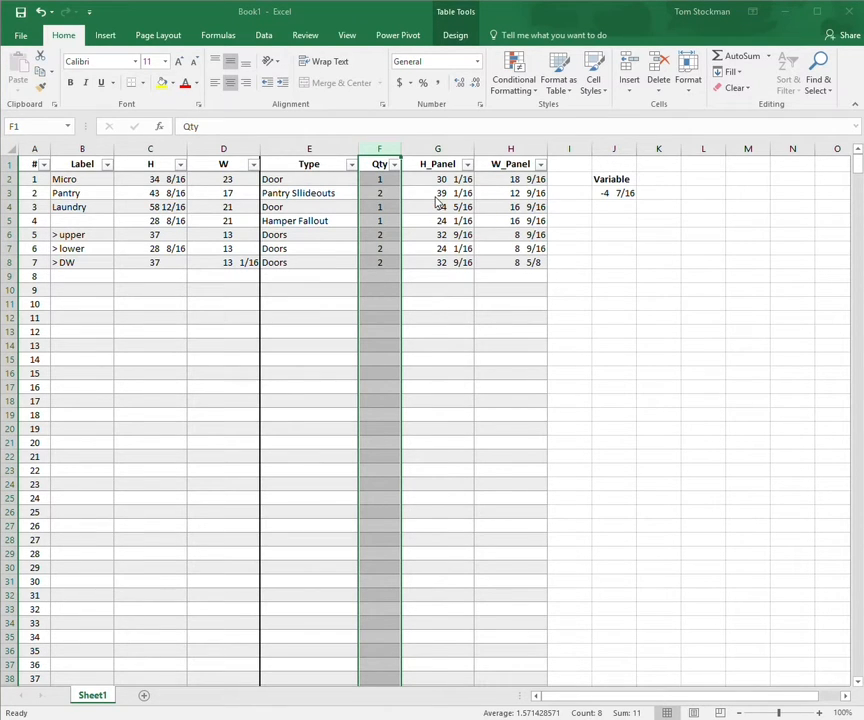
click(658, 415)
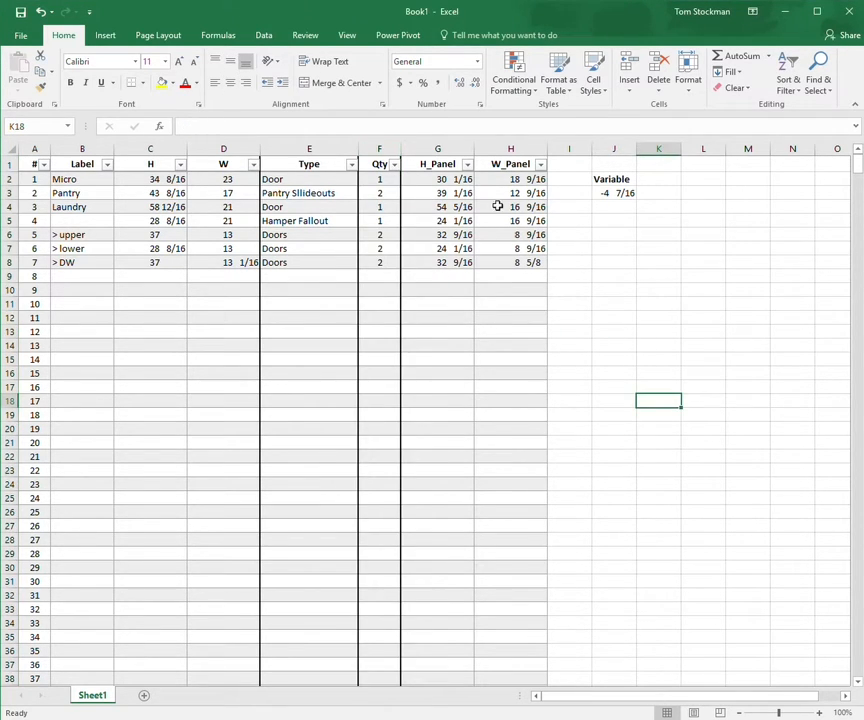
click(461, 164)
drag(461, 164, 511, 164)
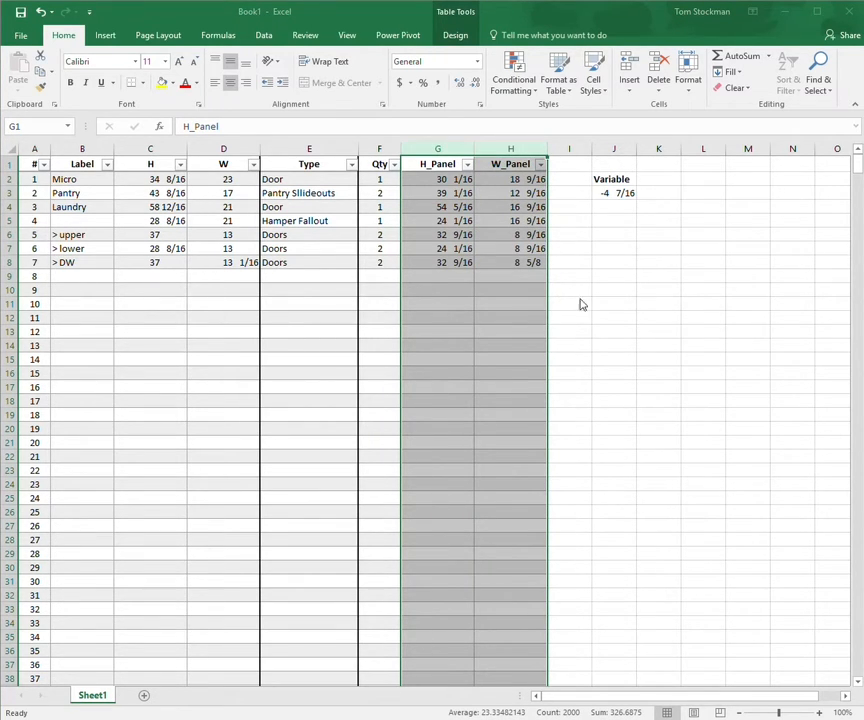
click(690, 349)
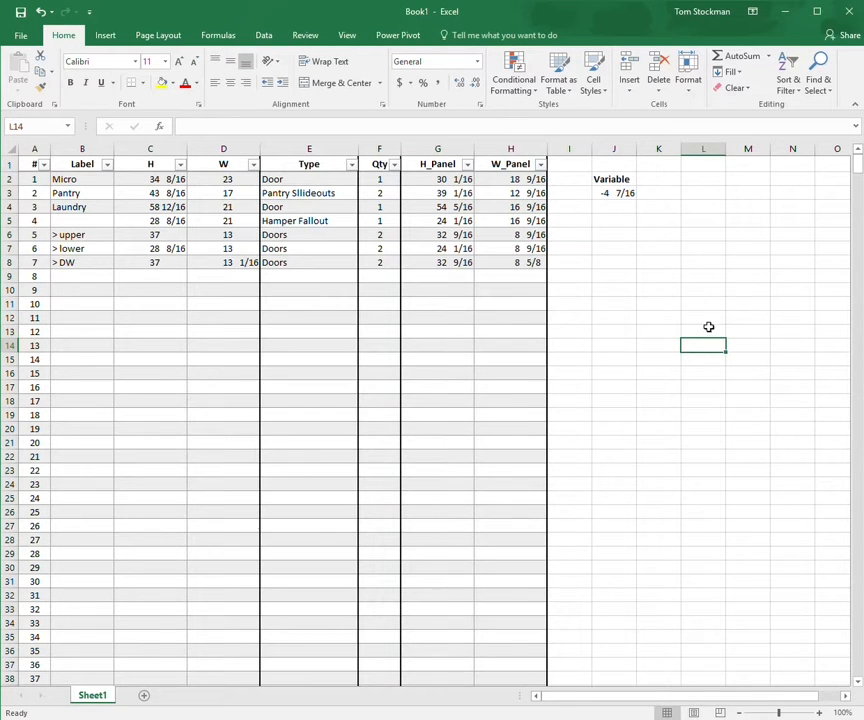
Give the value cell under the Variable heading, J3, a light yellow fill
click(628, 194)
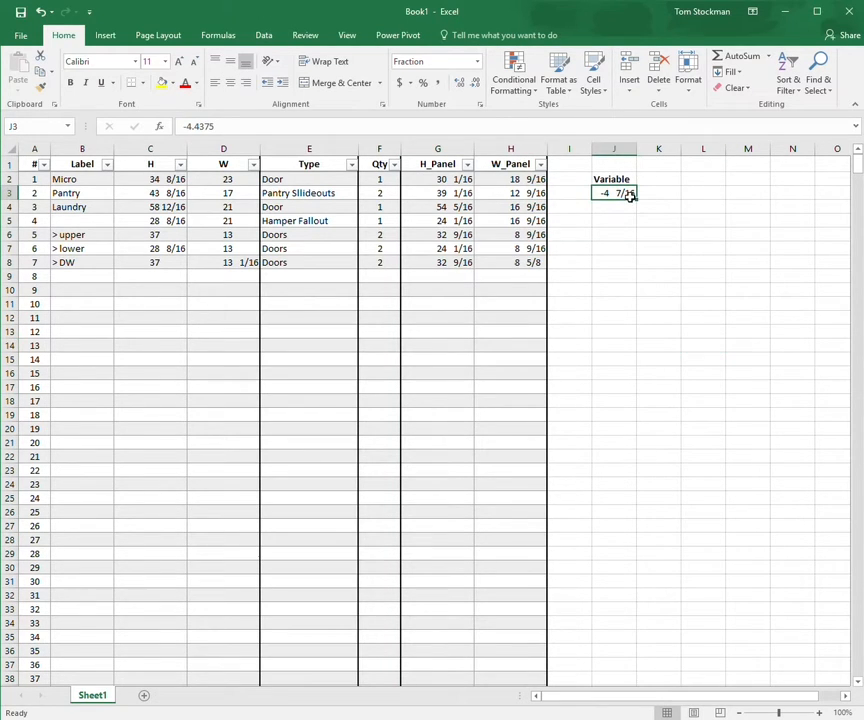
click(162, 83)
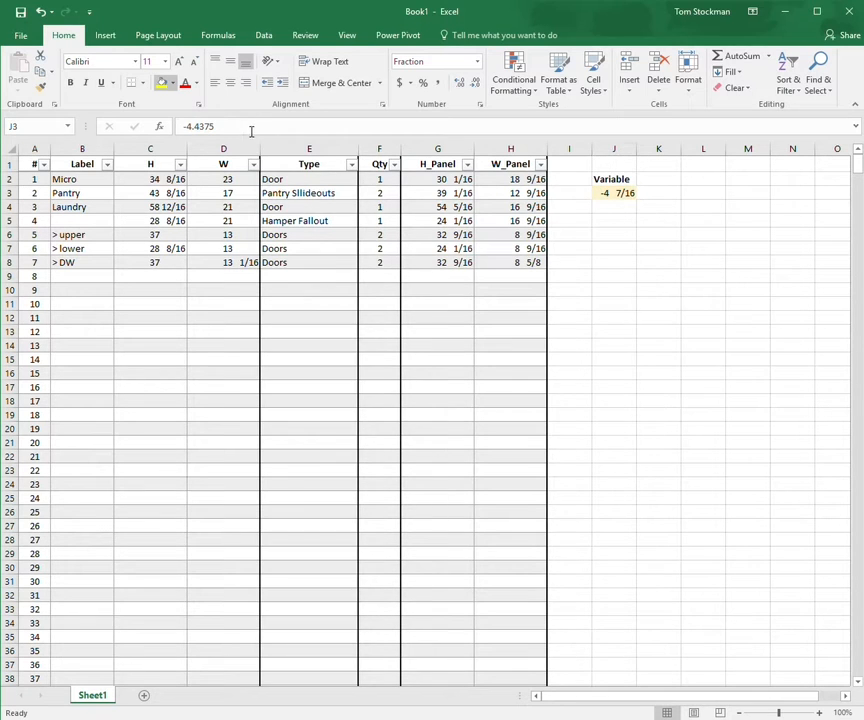
click(747, 289)
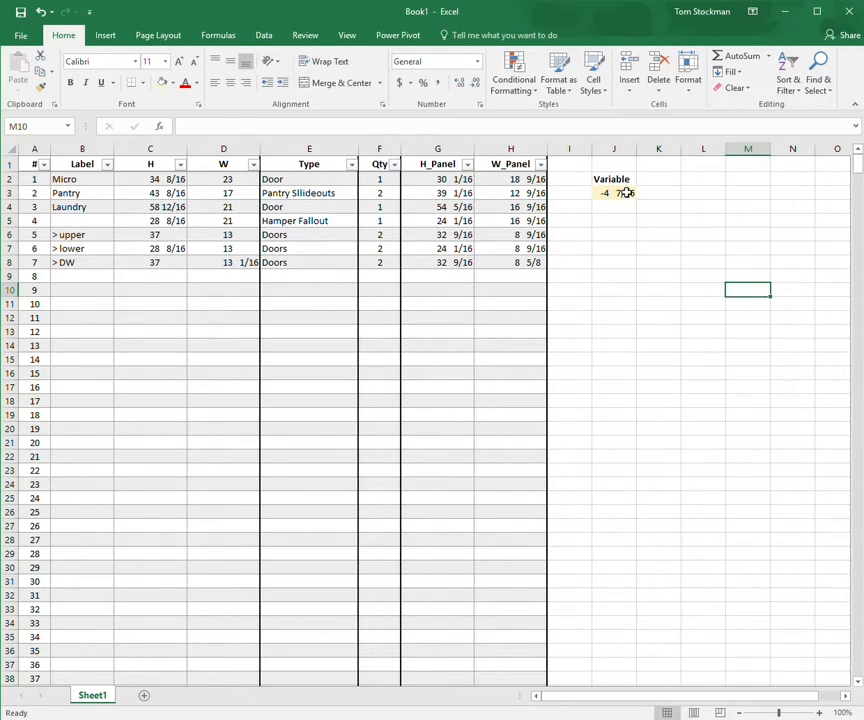
drag(621, 183, 637, 208)
click(695, 221)
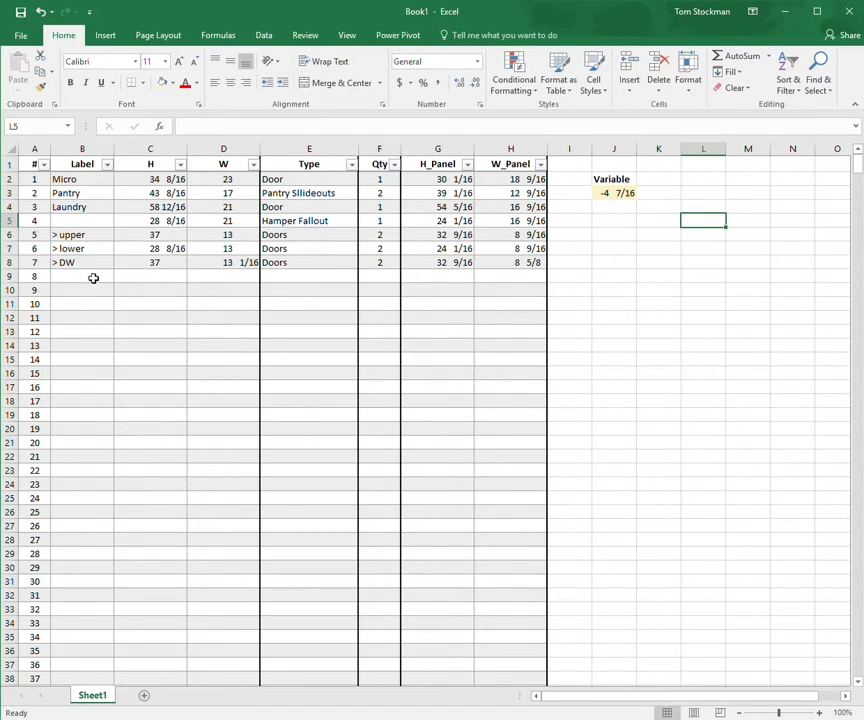
Try sorting the table by H, by Qty and by # in descending order, and undo the descending # sort
click(153, 180)
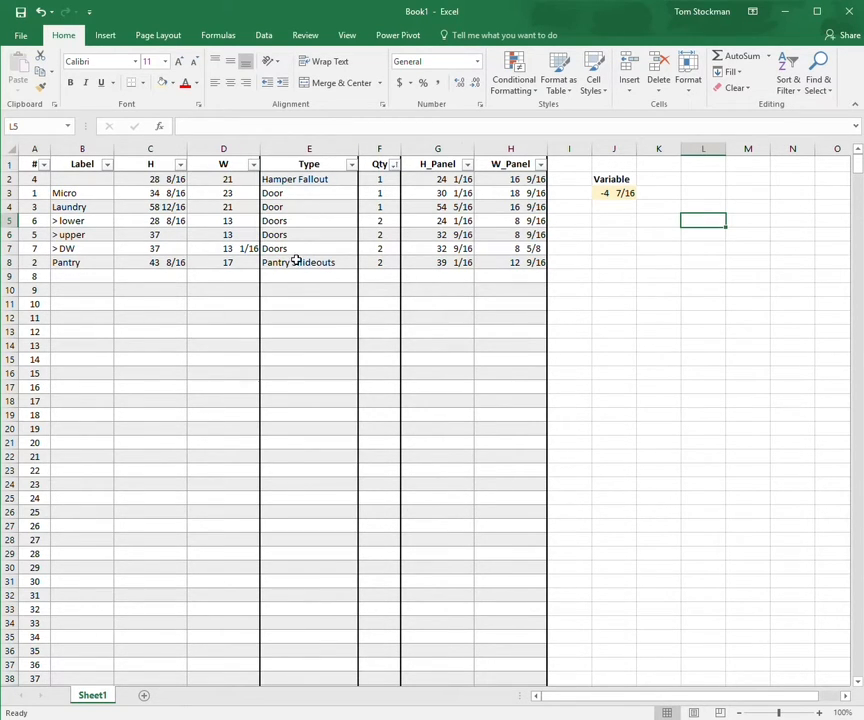
click(44, 165)
click(46, 180)
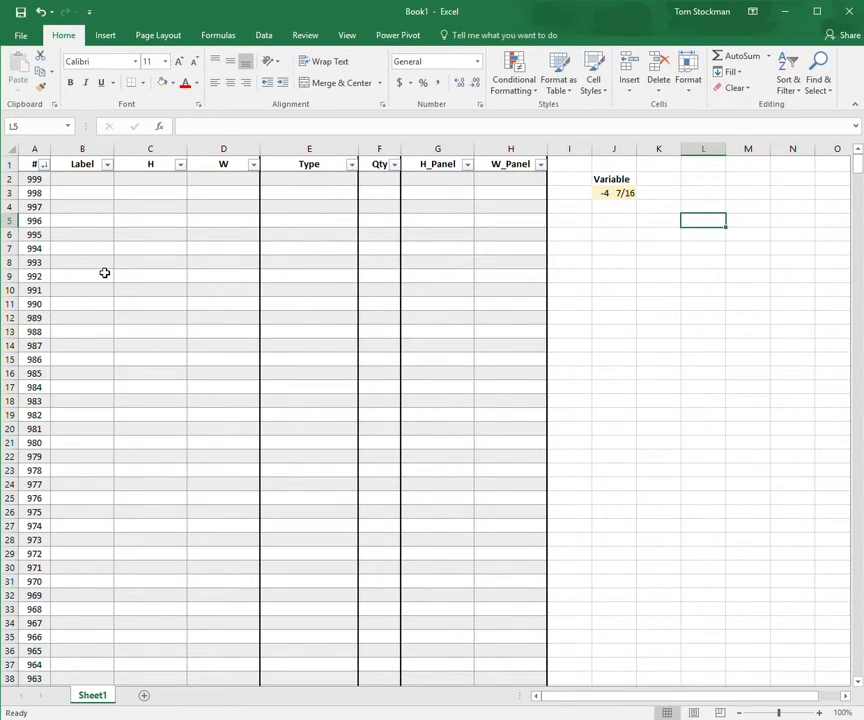
drag(35, 193, 42, 303)
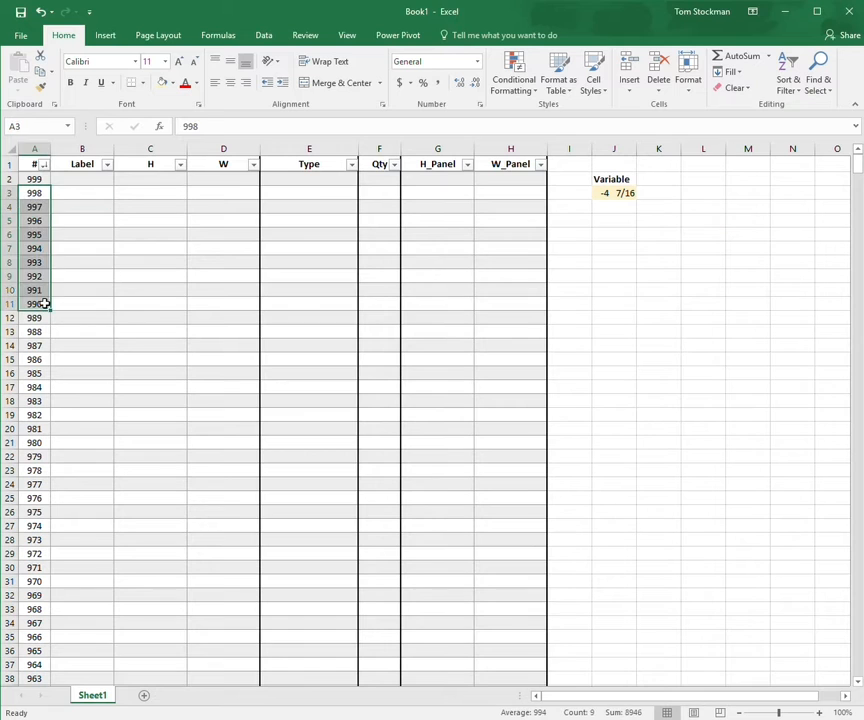
drag(82, 248, 108, 317)
click(347, 308)
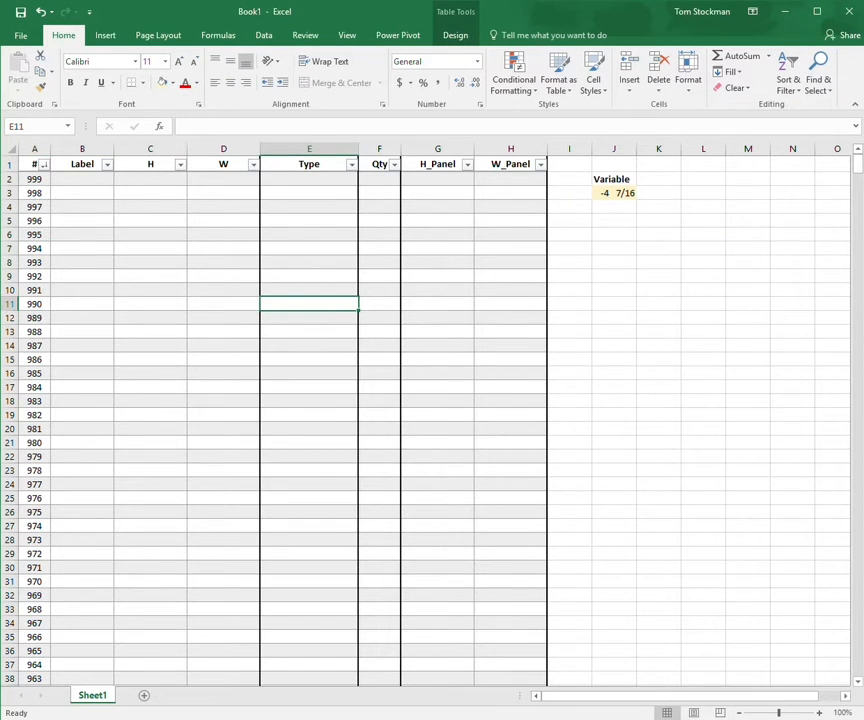
mouse_move(857, 170)
mouse_down()
mouse_move(841, 581)
mouse_move(860, 697)
mouse_move(859, 164)
mouse_up()
click(496, 252)
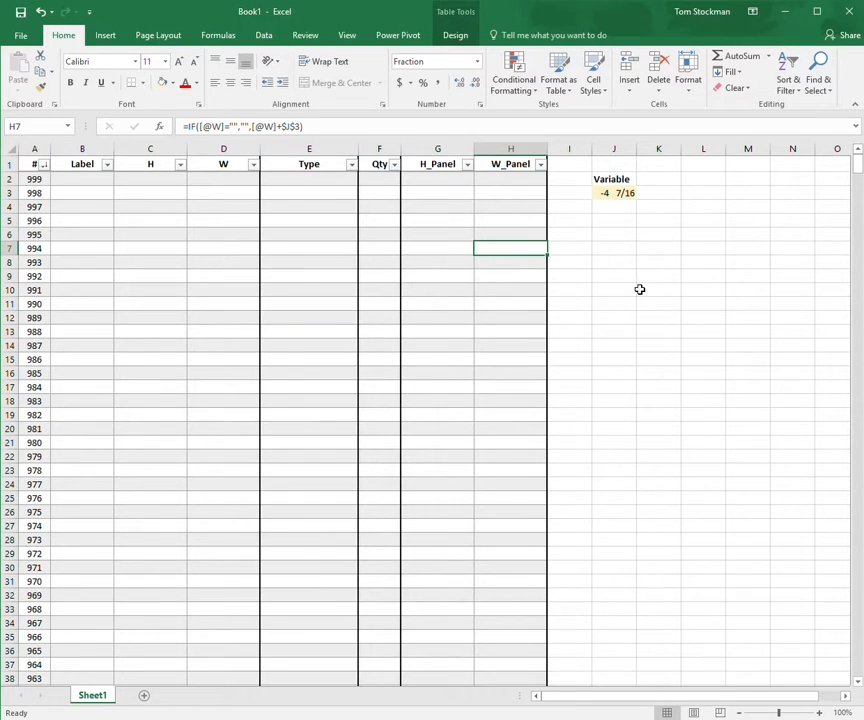
key(ctrl+z)
click(661, 279)
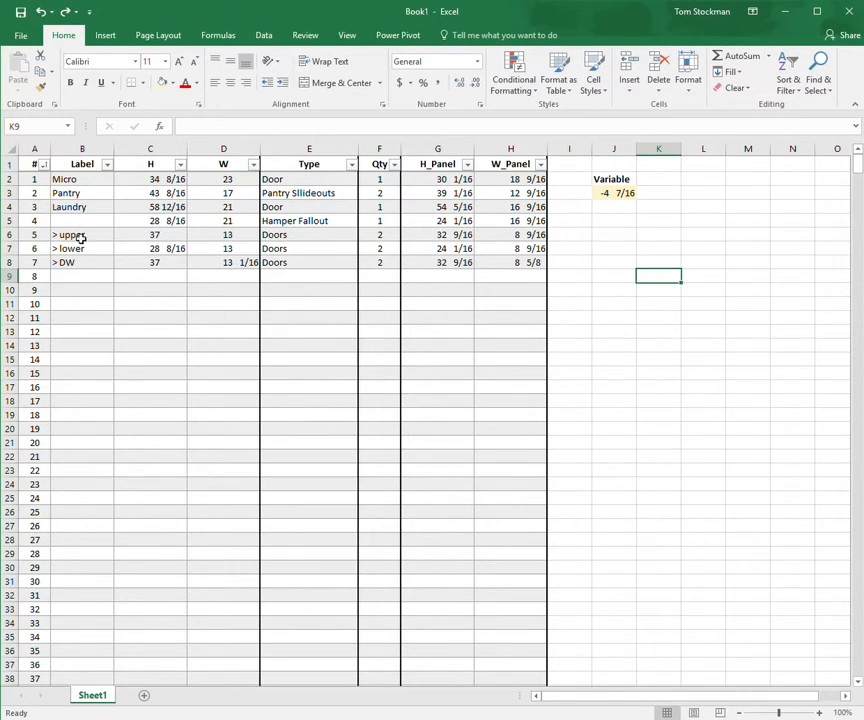
Insert a blank row above the table's header row
click(18, 170)
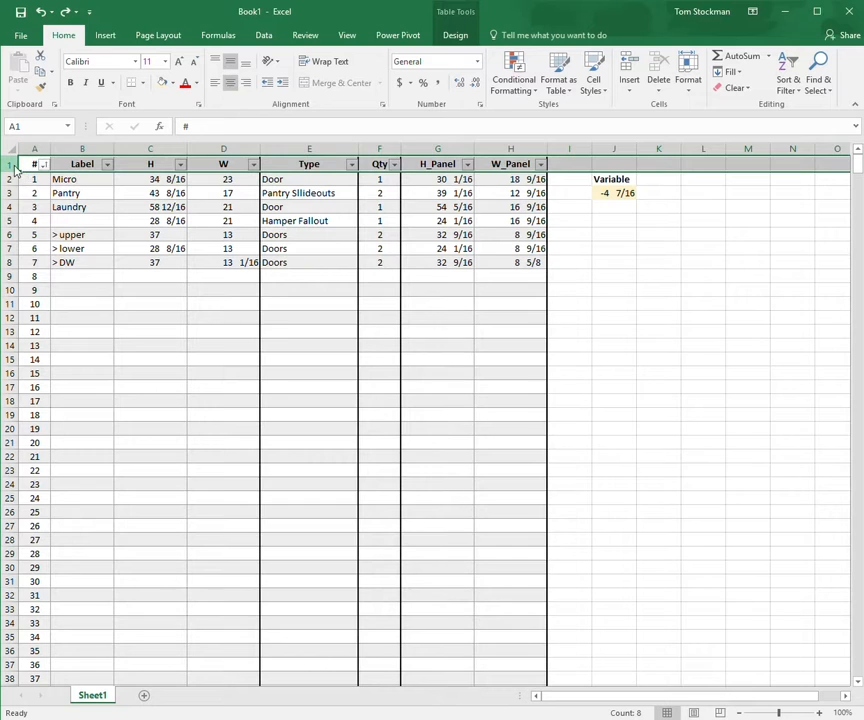
key(ctrl+shift+plus)
click(228, 249)
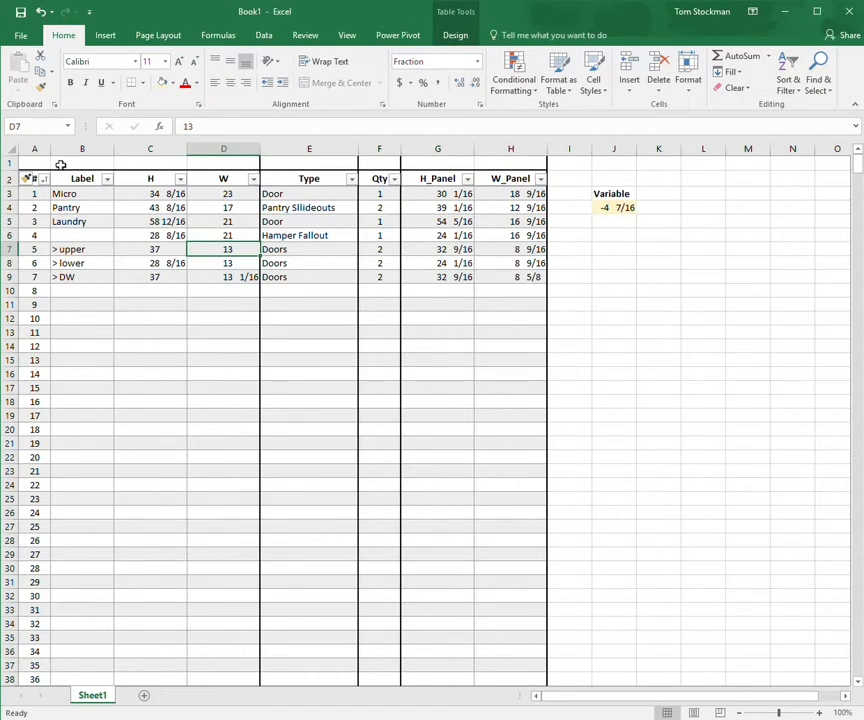
drag(60, 164, 258, 169)
key(ctrl+1)
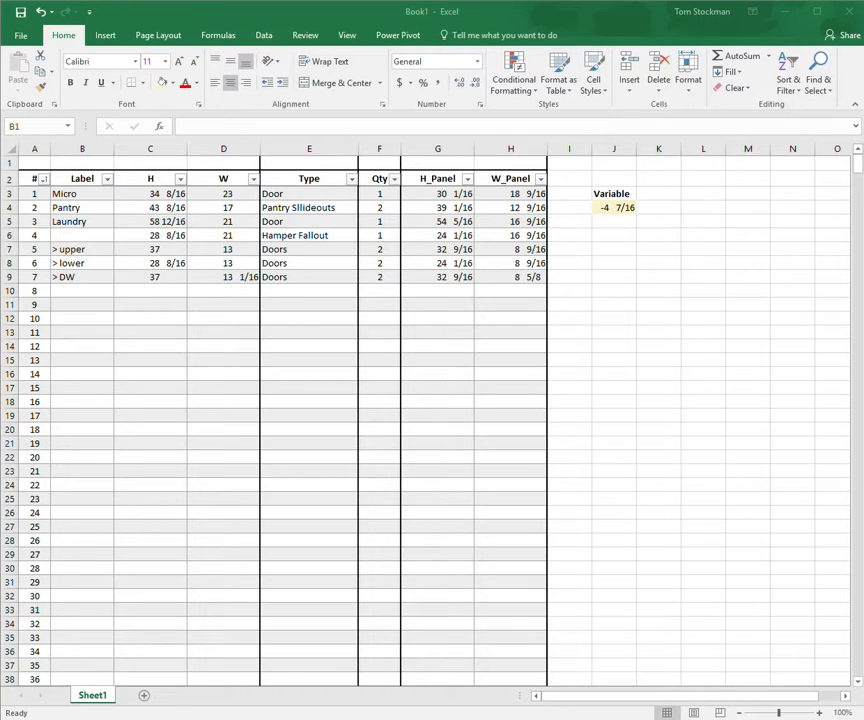
click(541, 466)
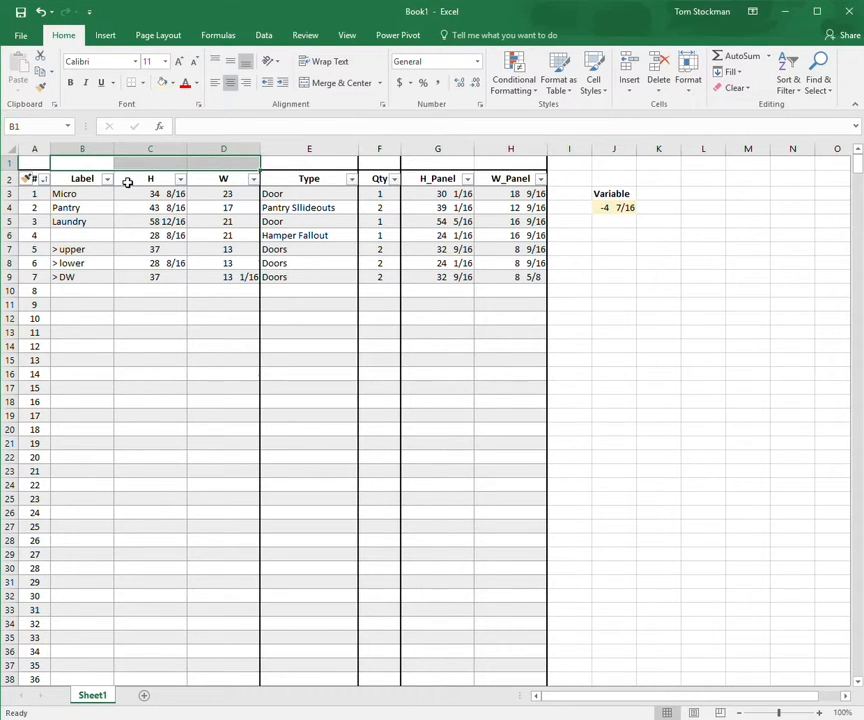
click(459, 180)
drag(440, 163, 506, 166)
click(210, 166)
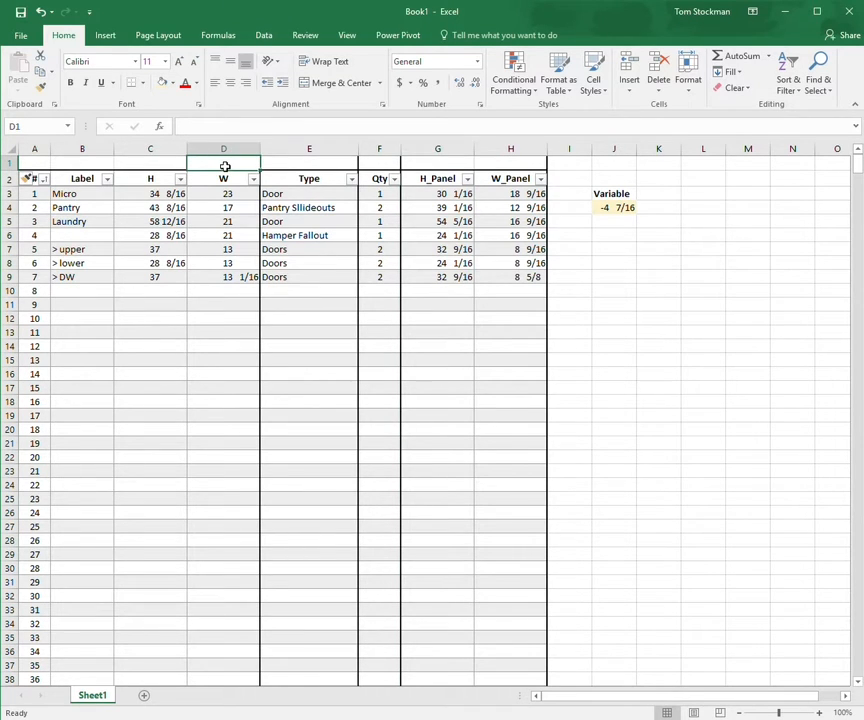
Merge and center B1:D1 above the Label, H and W headers and enter the heading OVERALL
drag(225, 166, 102, 171)
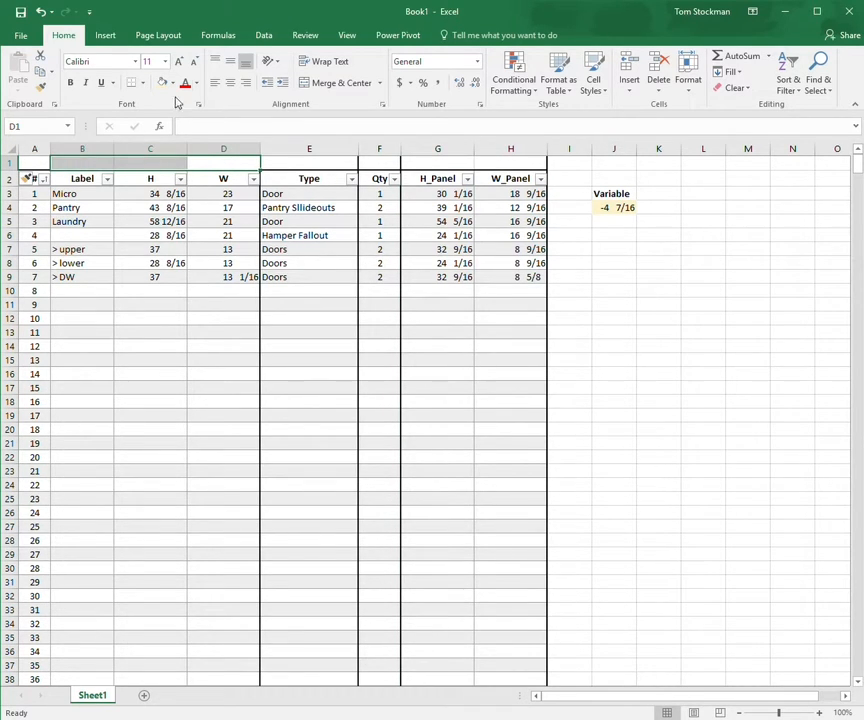
click(319, 85)
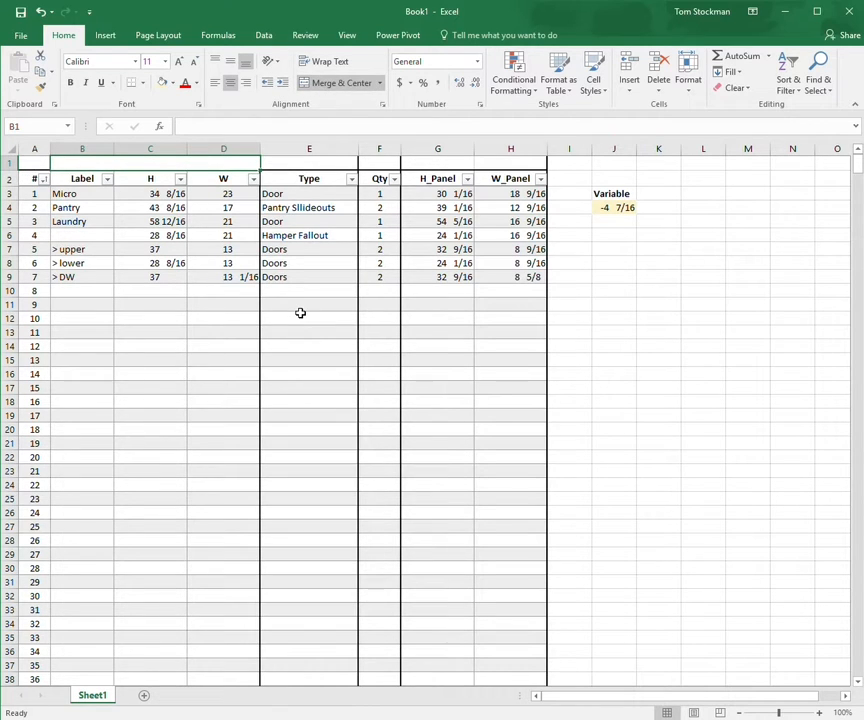
text(OVERALL)
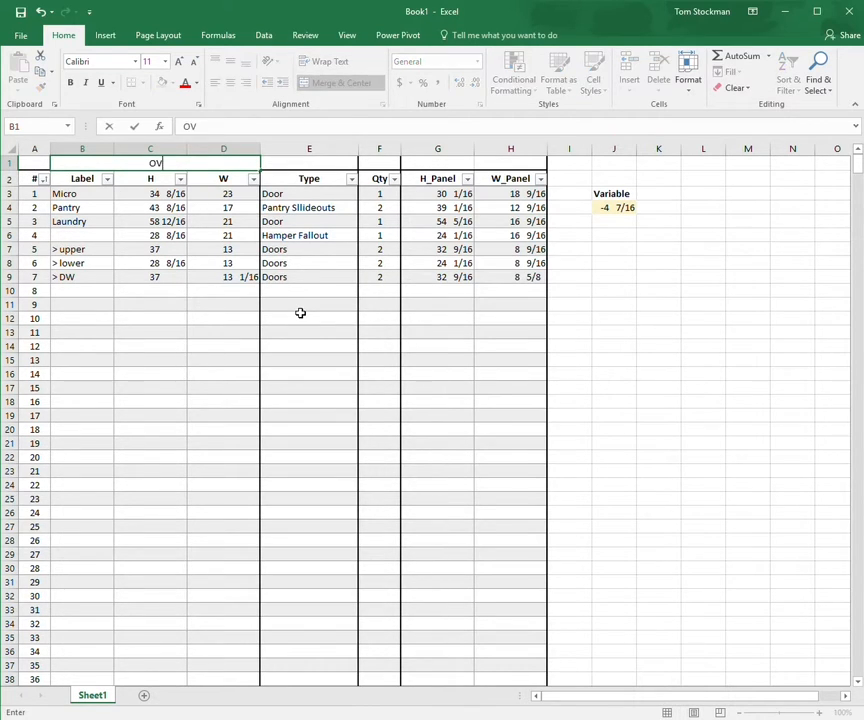
key(Right)
key(Right)
key(Right)
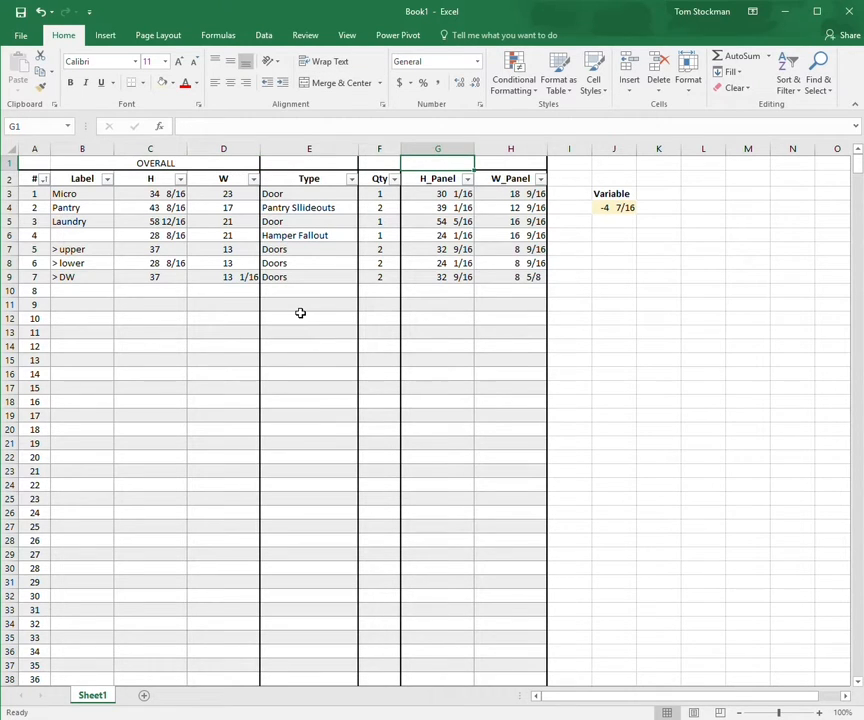
Merge and center G1:H1 above the H_Panel and W_Panel headers and enter the heading PANEL
drag(446, 163, 505, 166)
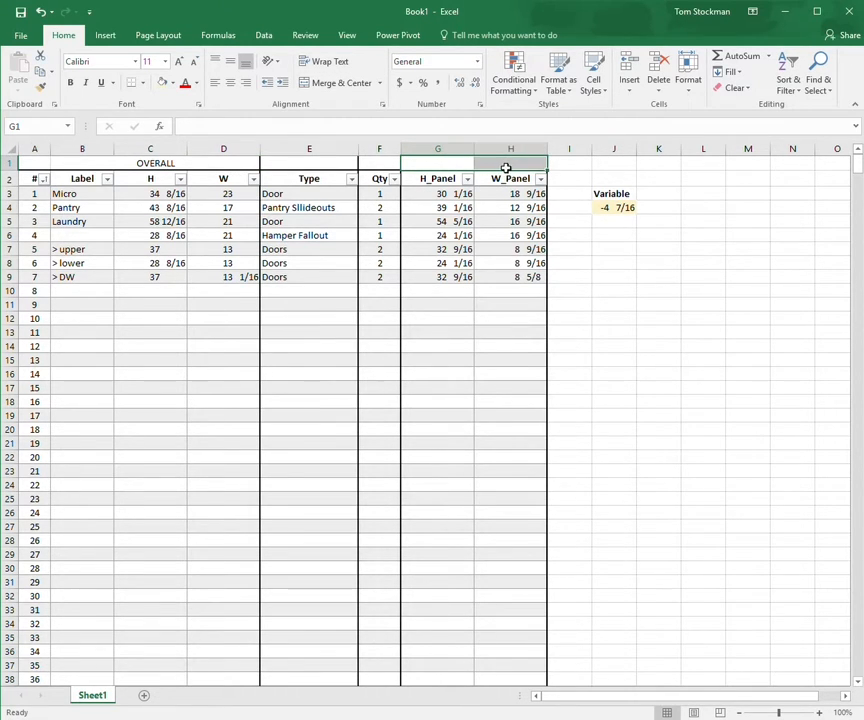
click(341, 84)
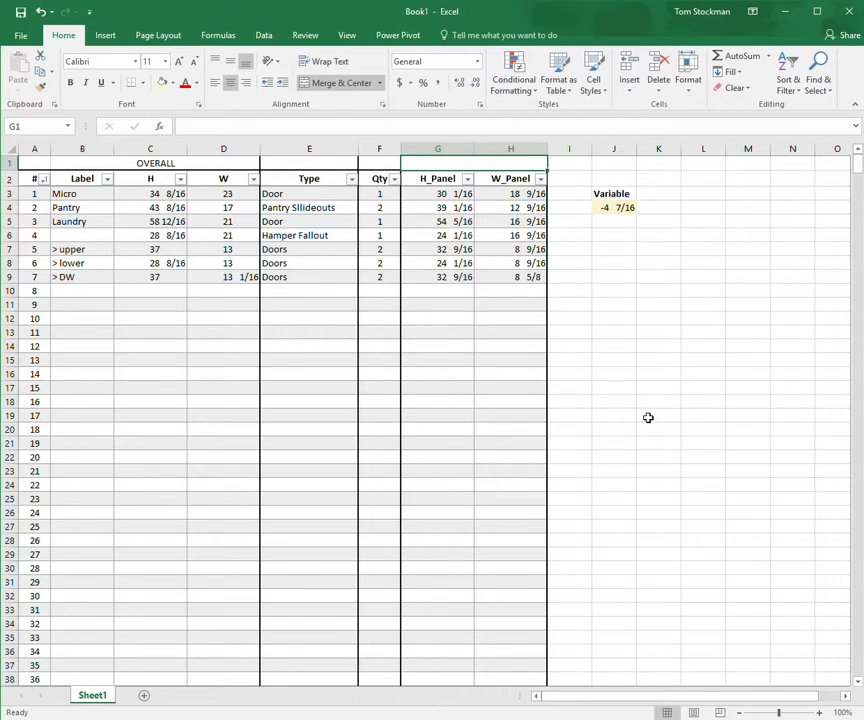
text(pAN)
key(BackSpace)
key(BackSpace)
key(BackSpace)
text(P)
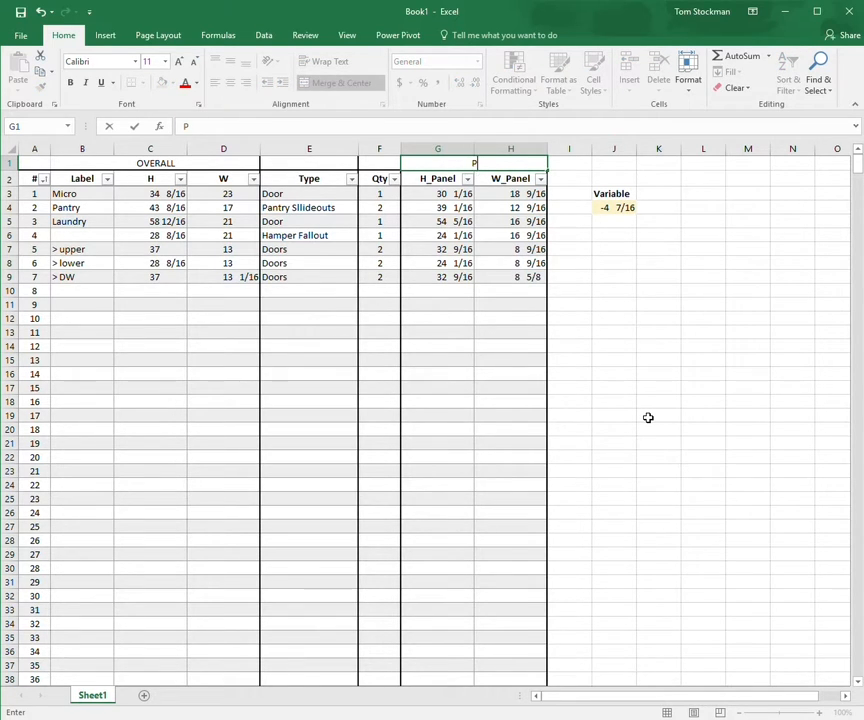
text(ANEL)
key(Return)
click(648, 417)
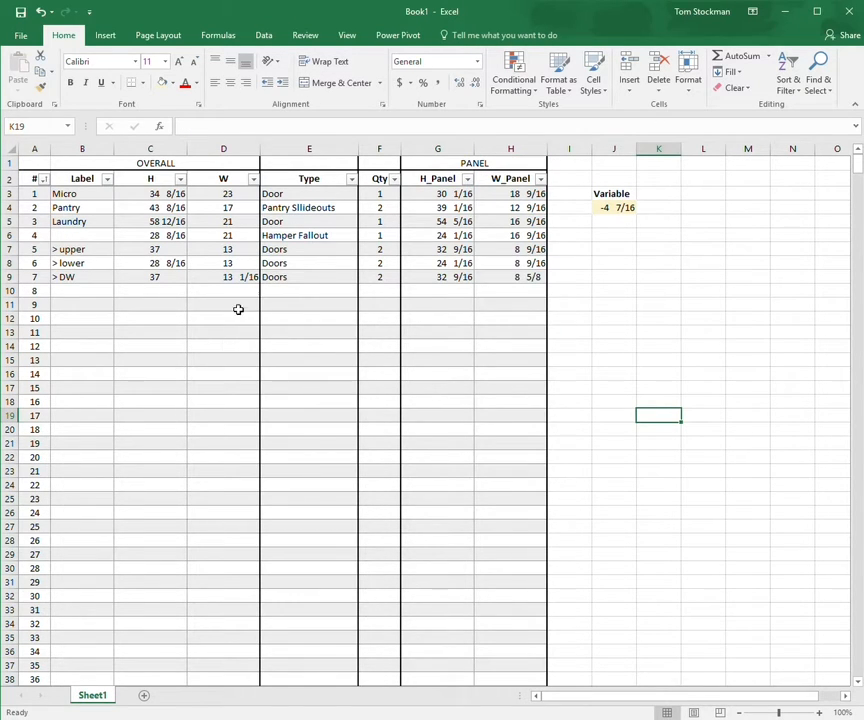
Examine the door sizes, types and calculated H_Panel and W_Panel values in rows 3 to 9
drag(511, 194, 130, 284)
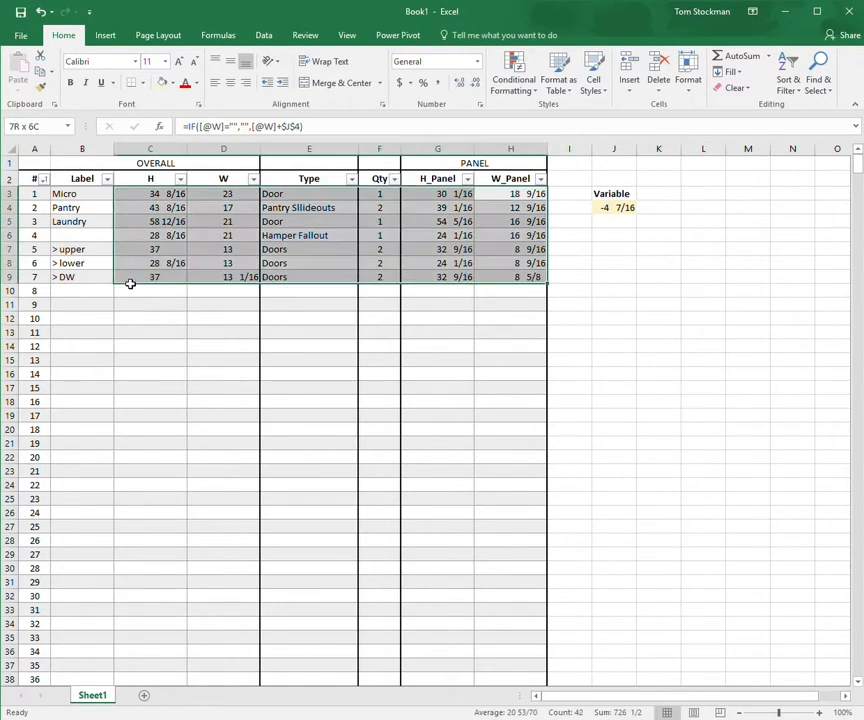
click(437, 318)
drag(440, 196, 447, 268)
drag(511, 194, 537, 283)
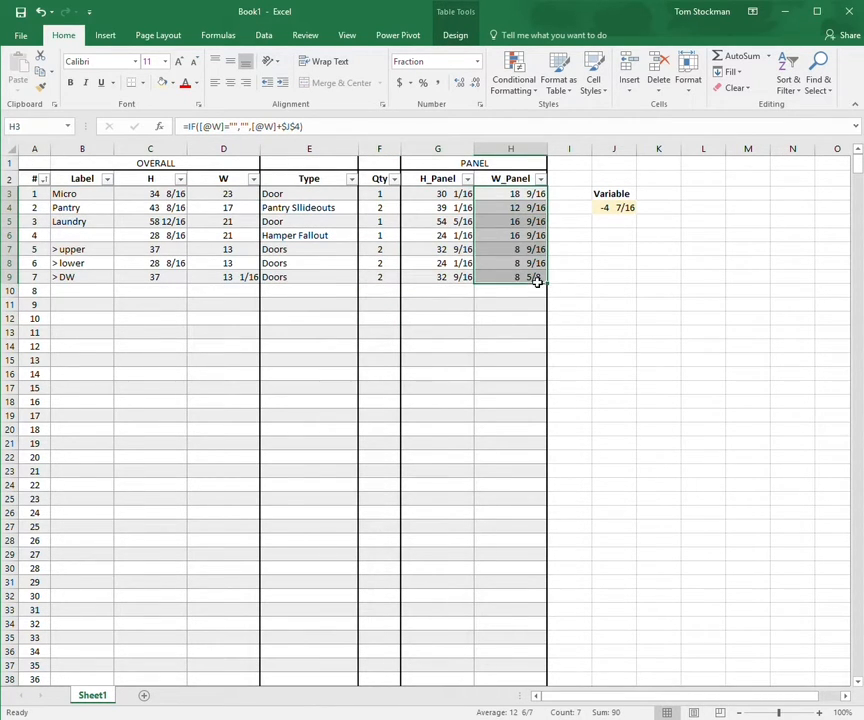
click(604, 270)
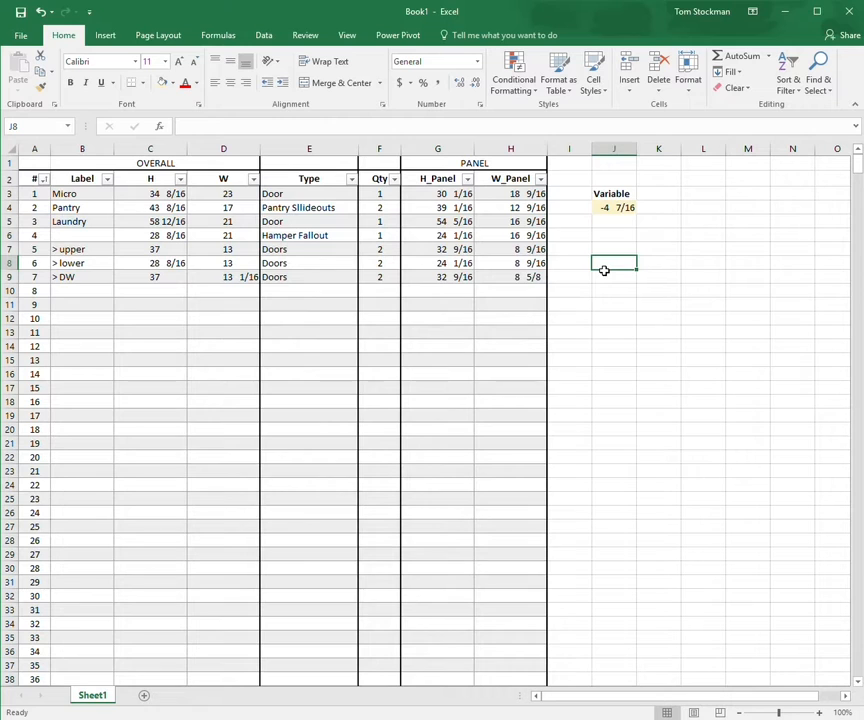
drag(522, 289, 463, 199)
click(584, 276)
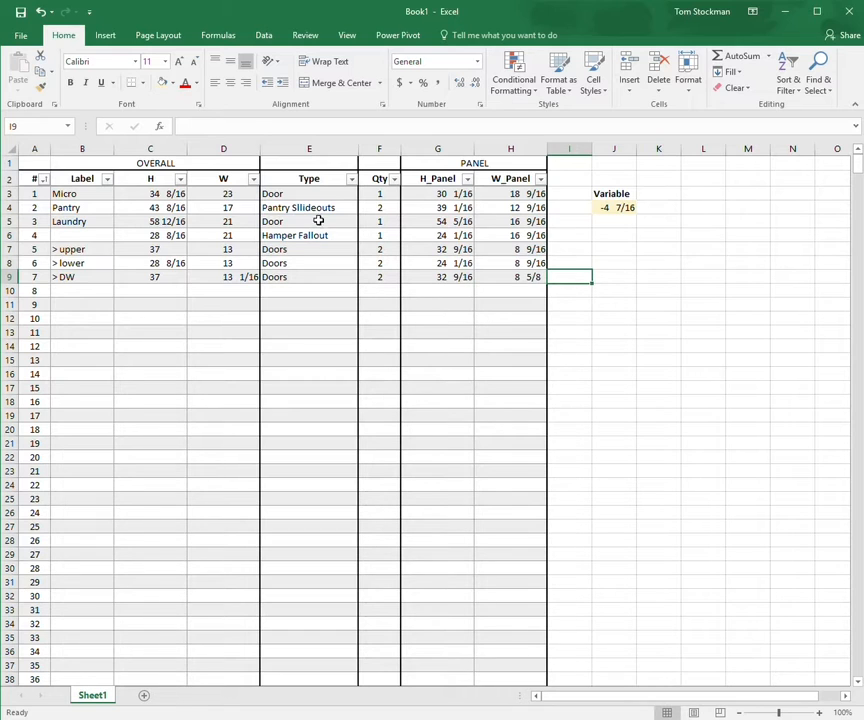
drag(305, 208, 347, 264)
click(444, 264)
click(408, 349)
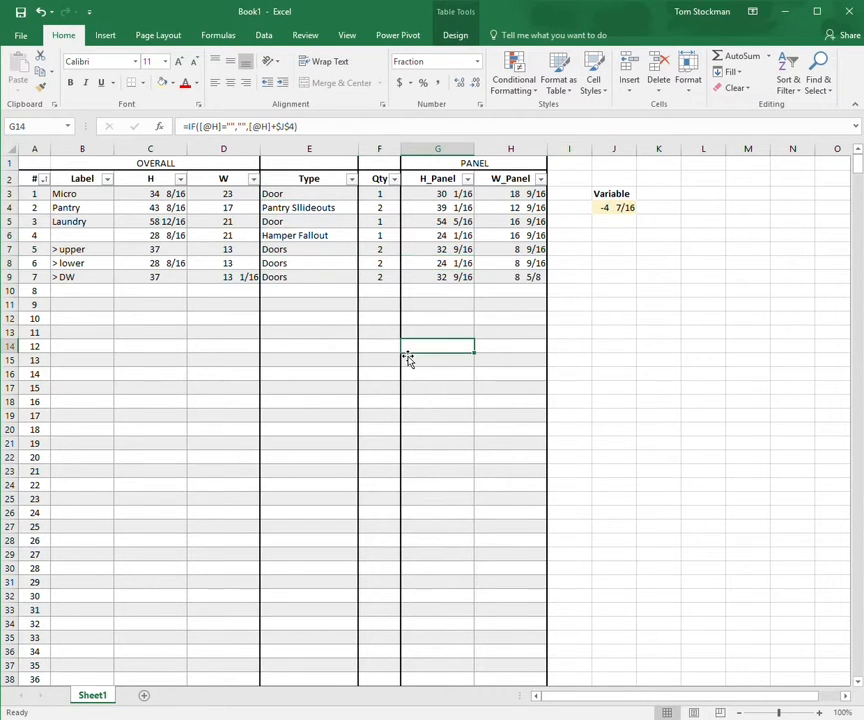